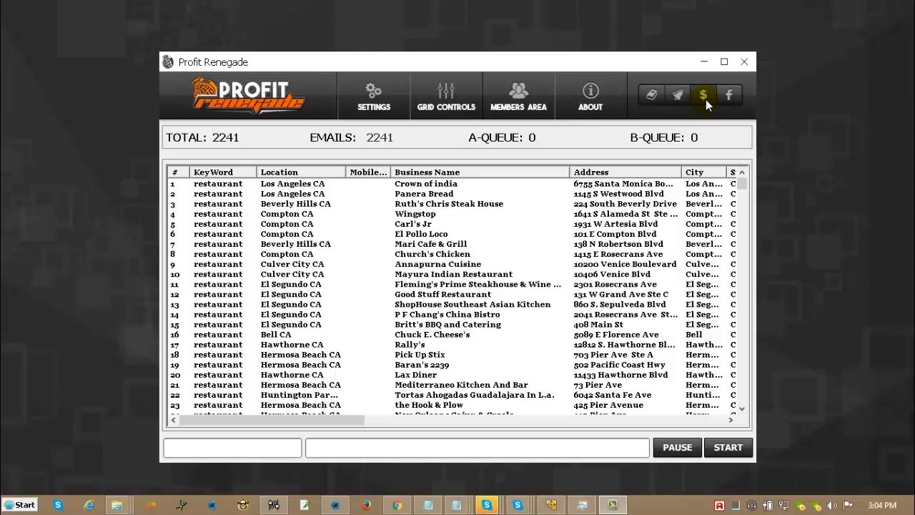
left_click(702, 99)
left_click(704, 100)
left_click(679, 99)
- Open the general settings and examine the chosen service or plugin and the front end thread count
left_click(361, 106)
left_click(375, 127)
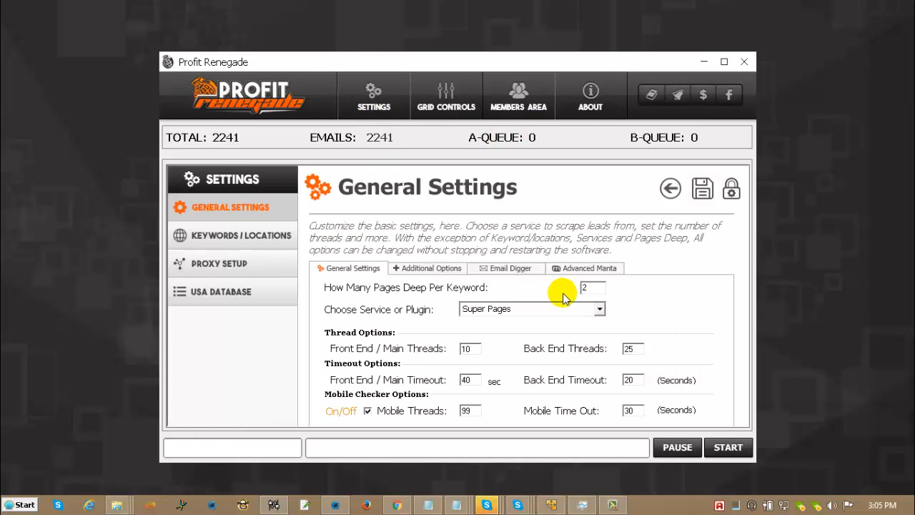
left_click(489, 315)
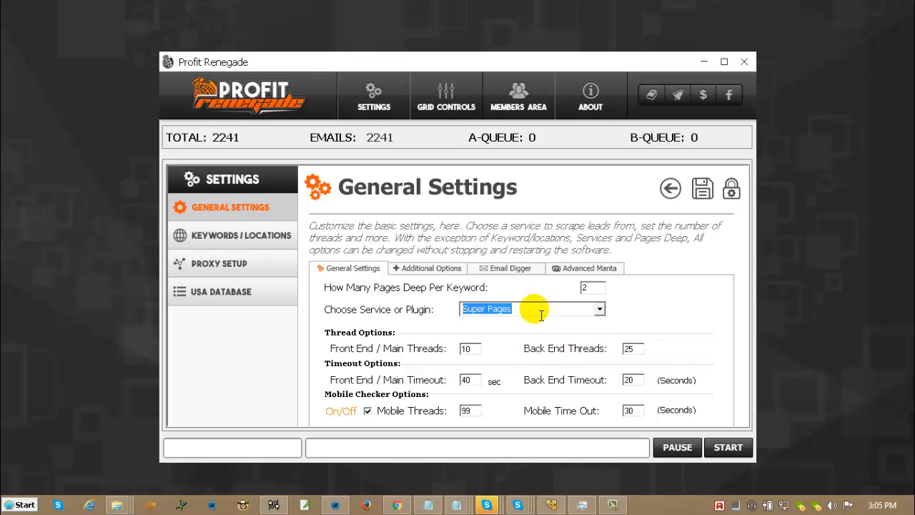
left_click(469, 348)
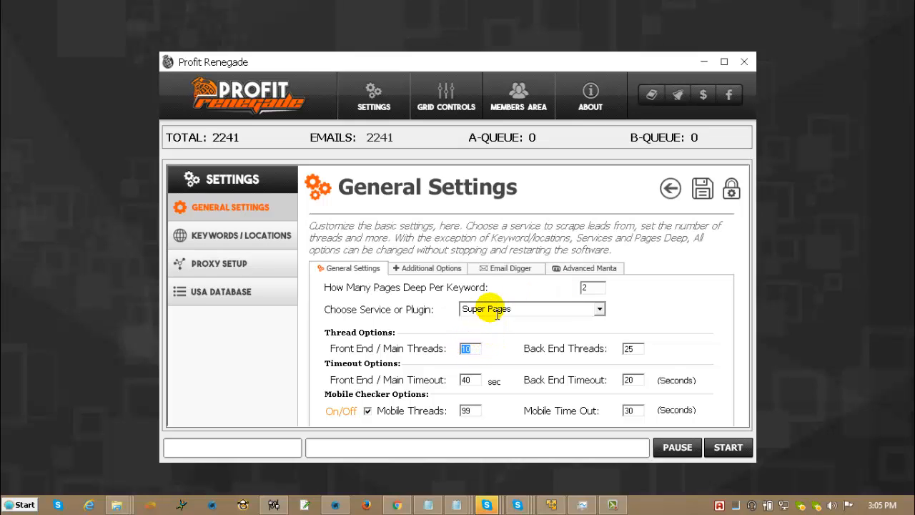
double_click(471, 350)
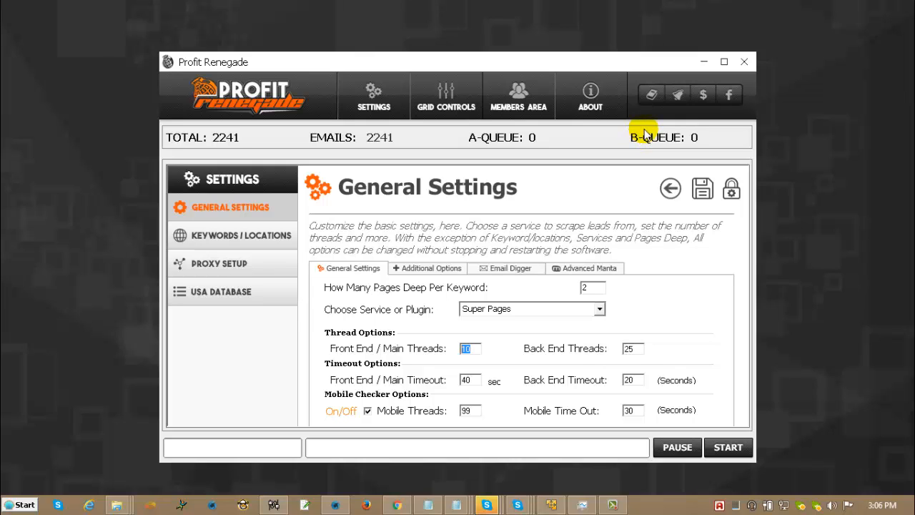
- View the About page with the version and registration details, and open the Bug Tracker page
left_click(591, 89)
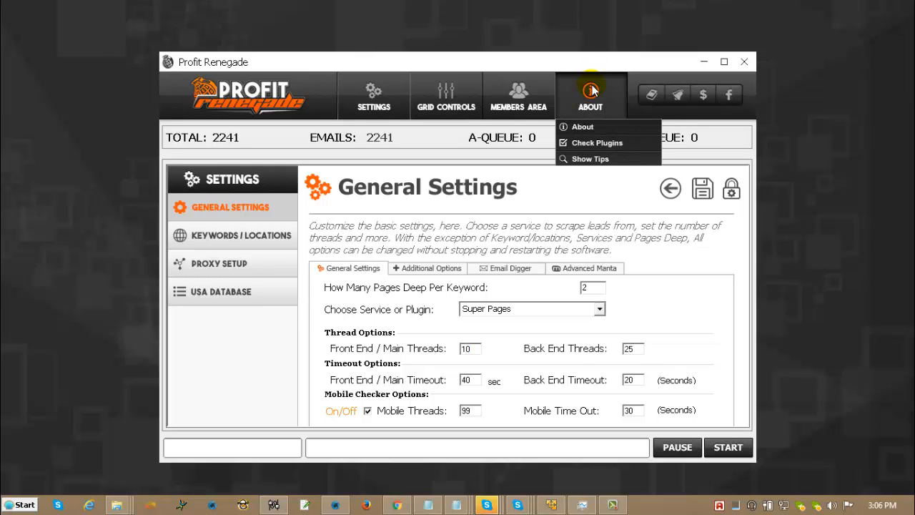
left_click(584, 128)
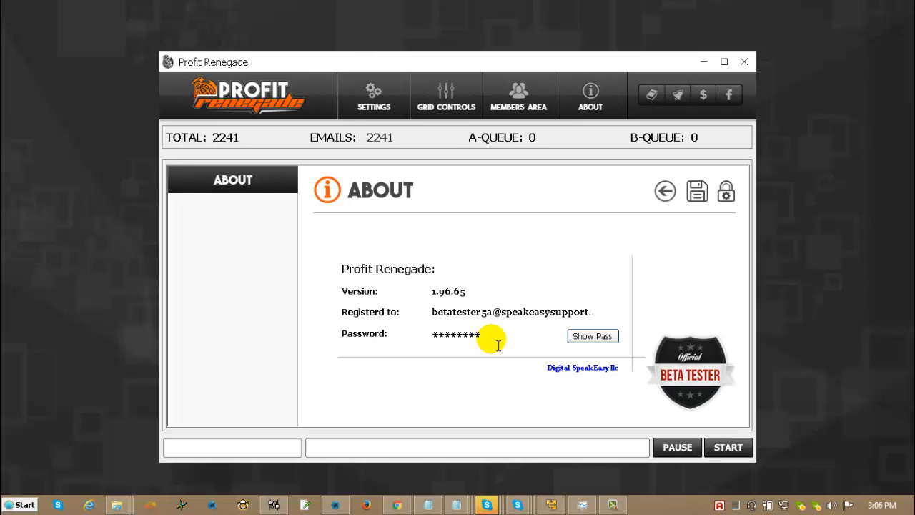
left_click(584, 102)
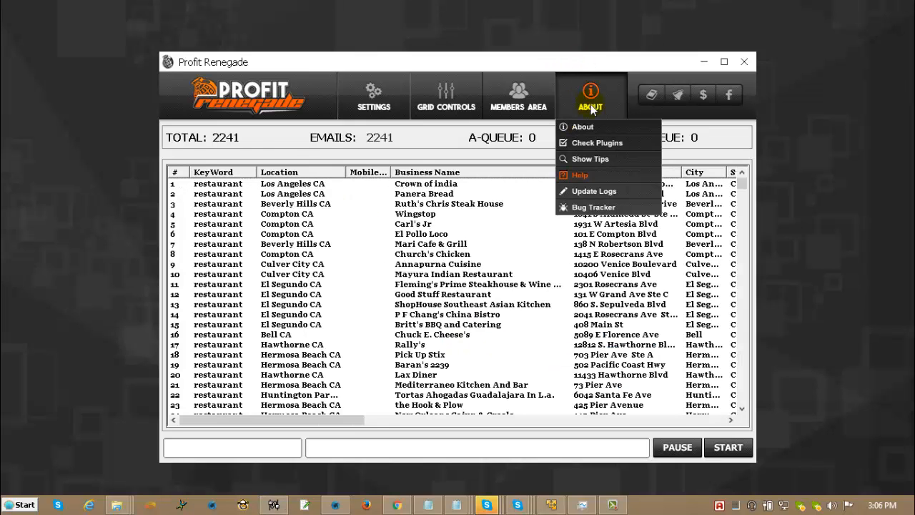
left_click(590, 206)
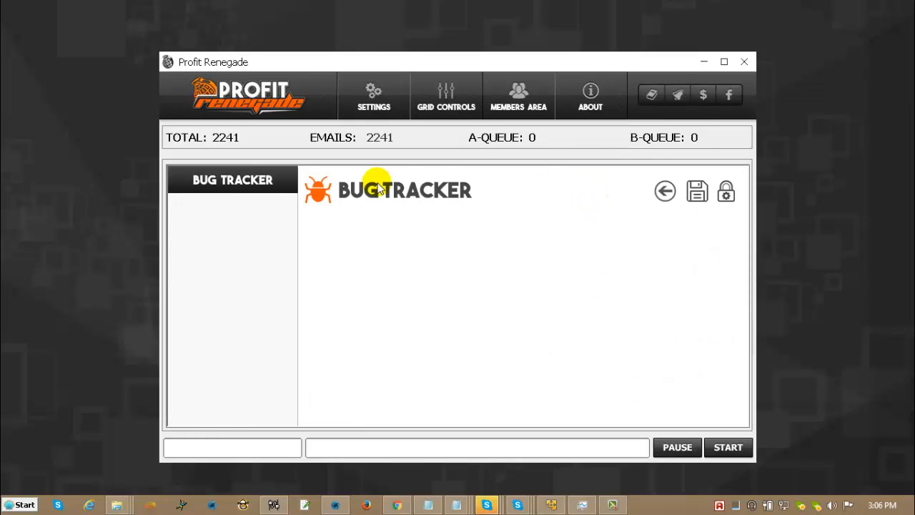
- View the Update Log page and the Show Tips page
left_click(588, 107)
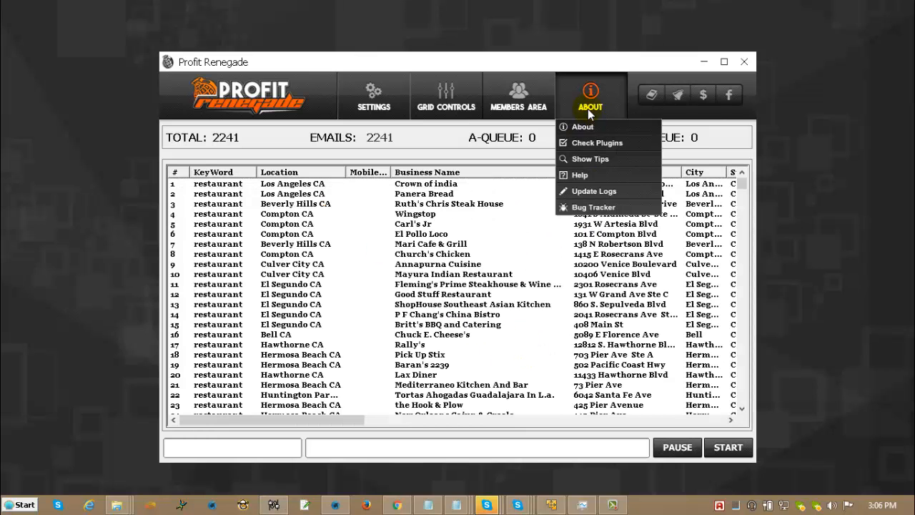
left_click(592, 191)
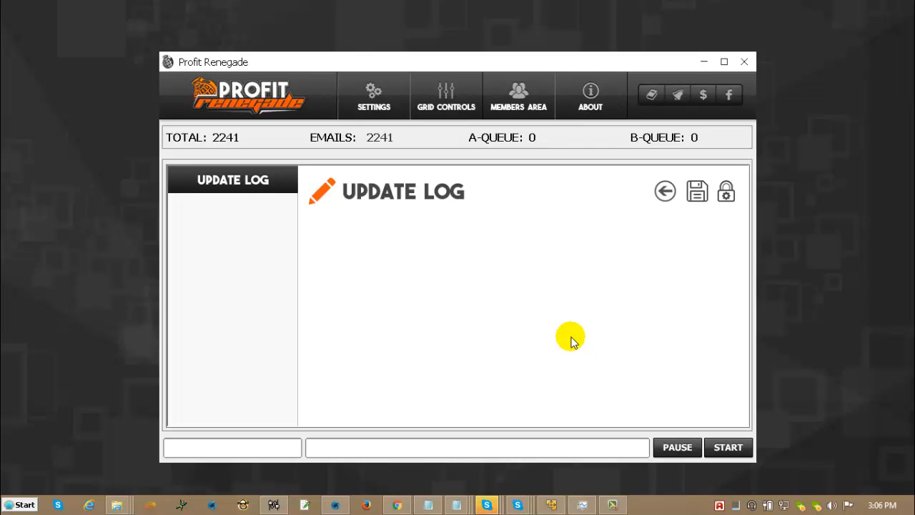
left_click(590, 100)
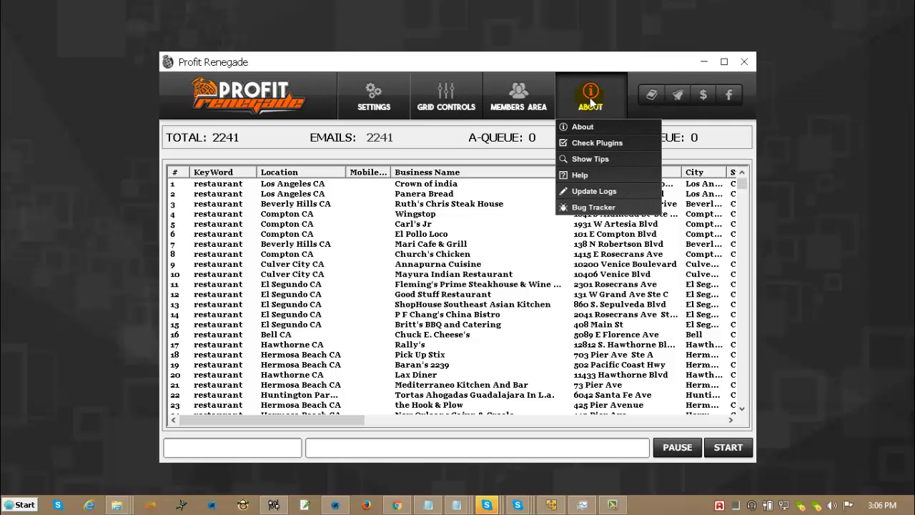
left_click(592, 158)
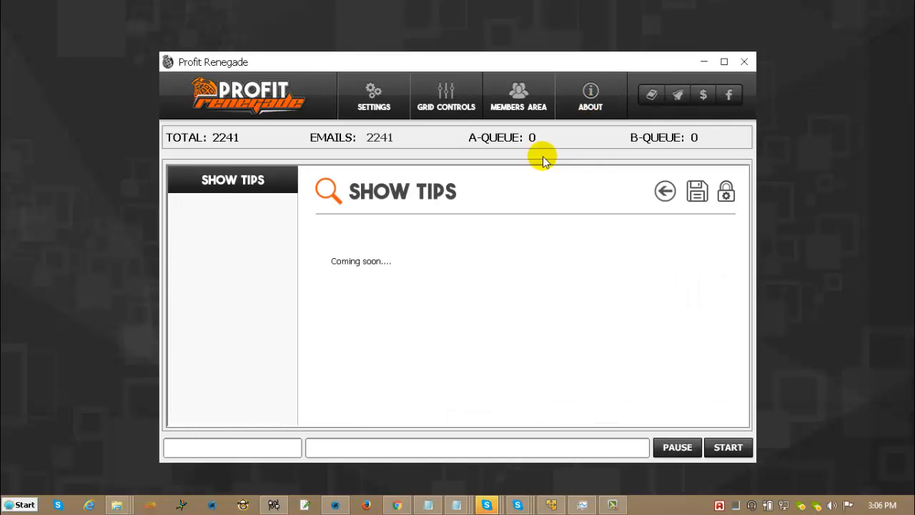
- Examine the Check Plugins page and its status legend, and return to the lead grid
left_click(589, 104)
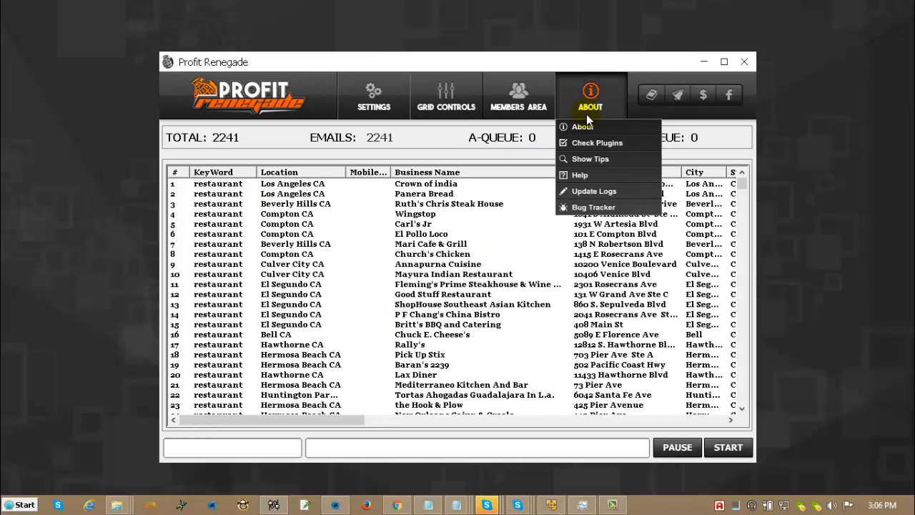
left_click(591, 142)
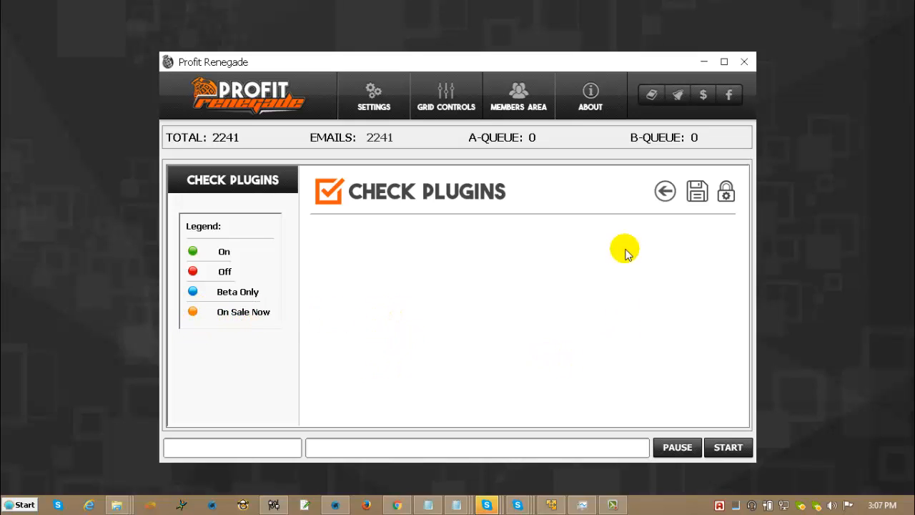
left_click(661, 193)
left_click(591, 97)
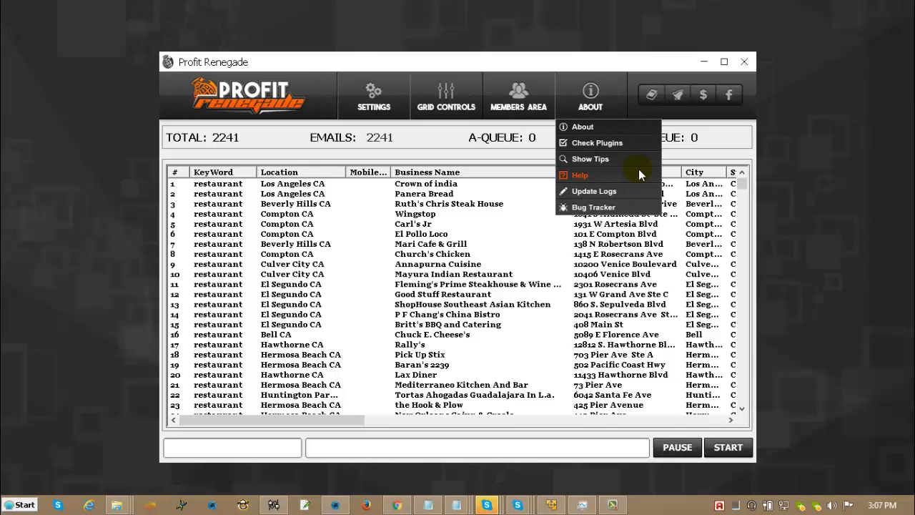
left_click(685, 156)
- Look over the Buy Proxies page and the web search for proxy services on the Search Proxies page
left_click(537, 110)
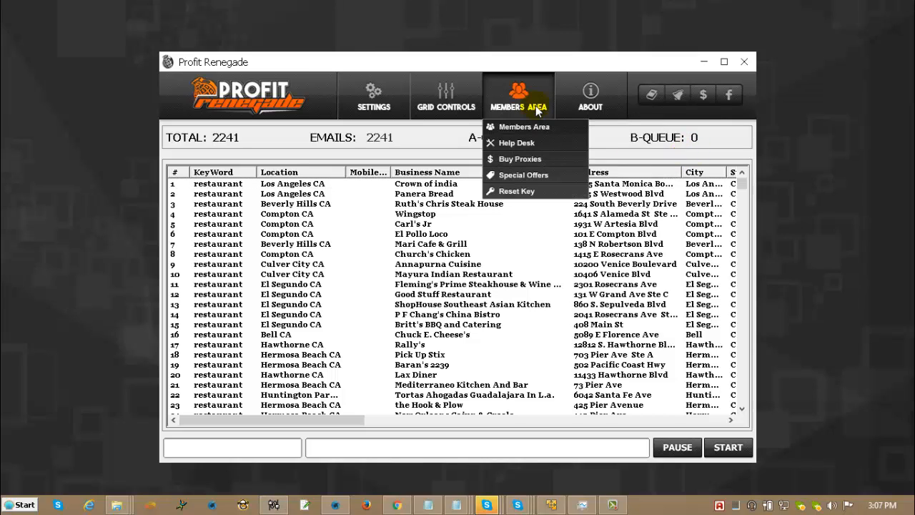
left_click(517, 159)
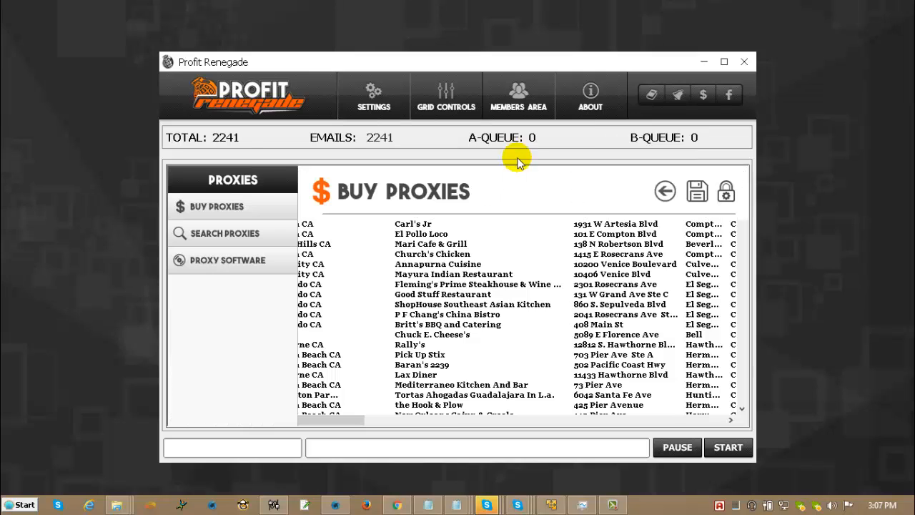
left_click(231, 208)
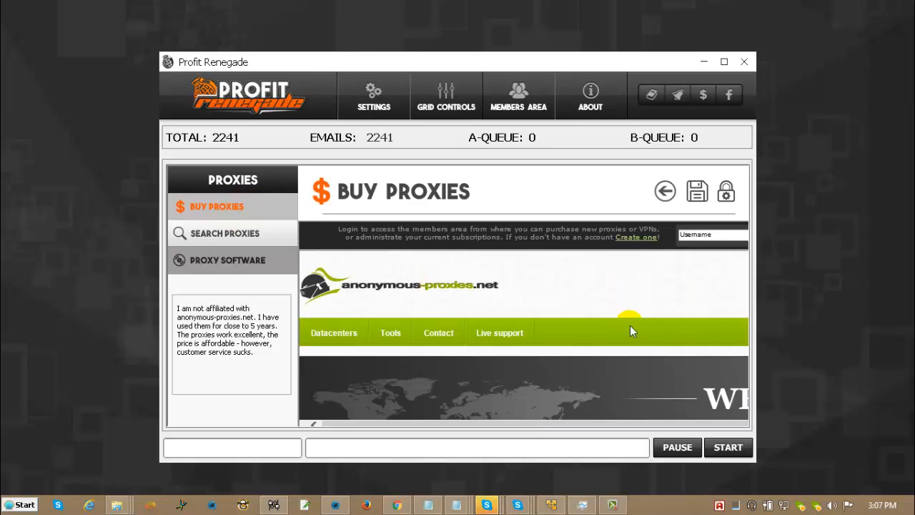
left_click(230, 240)
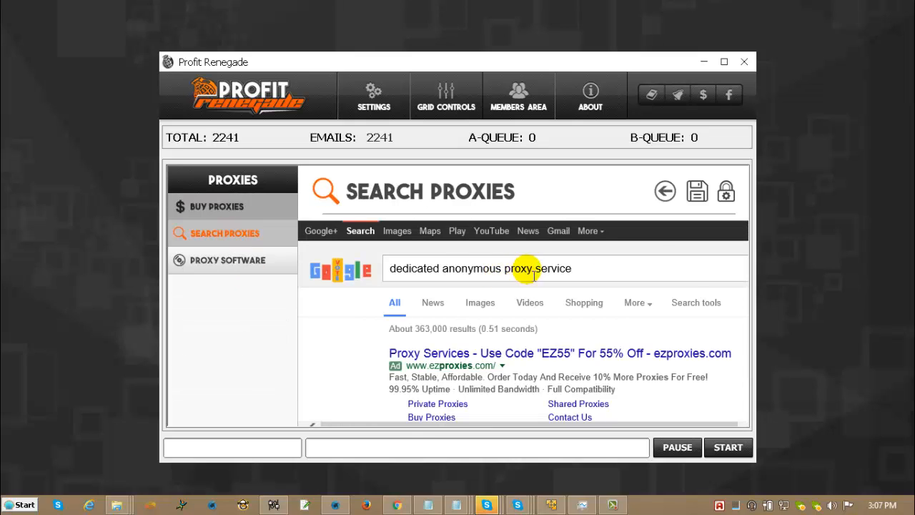
left_click_drag(639, 272, 386, 272)
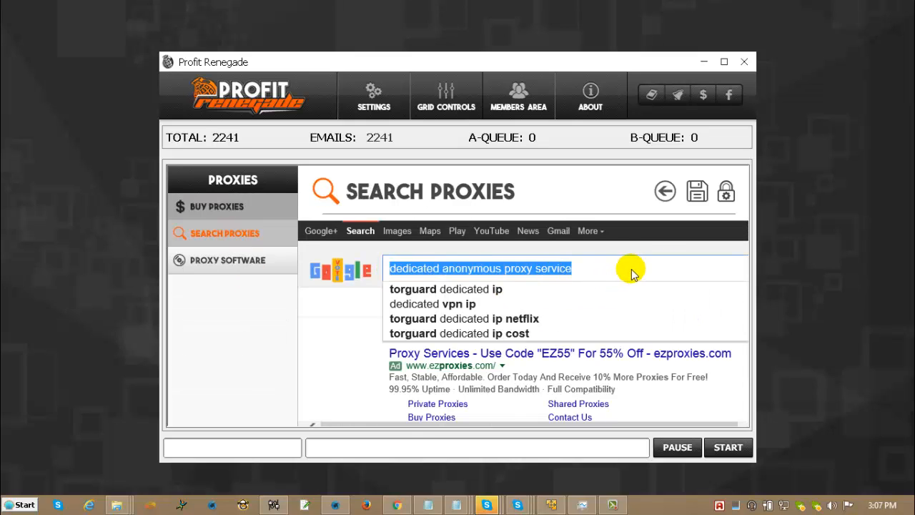
- Read the announcement on the Proxy Software page and return to the lead grid
left_click(230, 261)
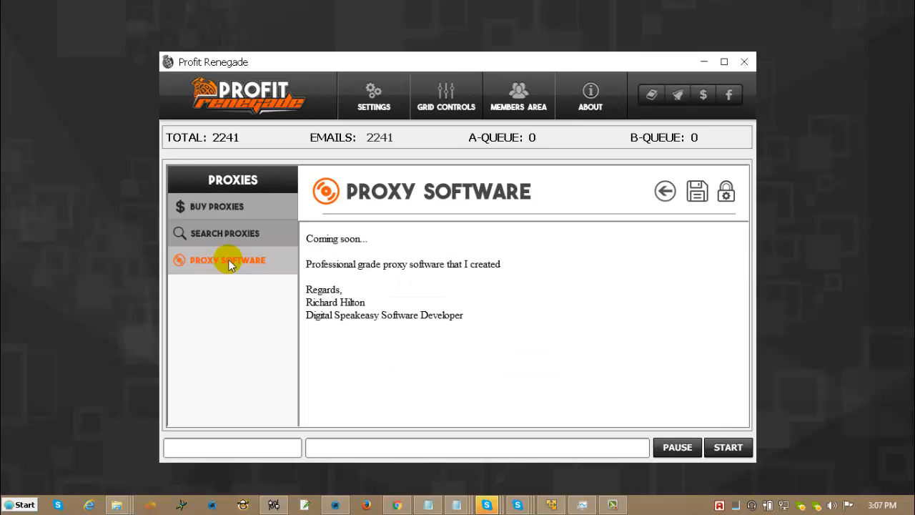
left_click_drag(321, 251, 433, 271)
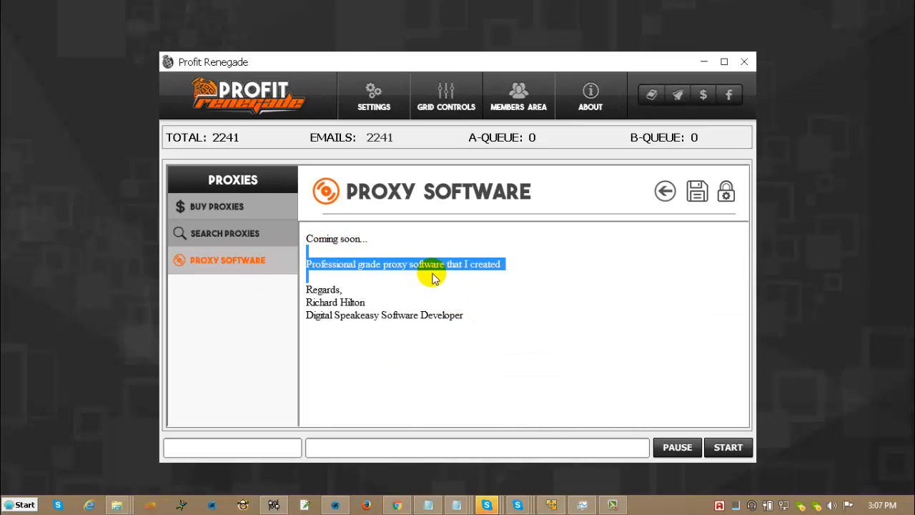
left_click(432, 269)
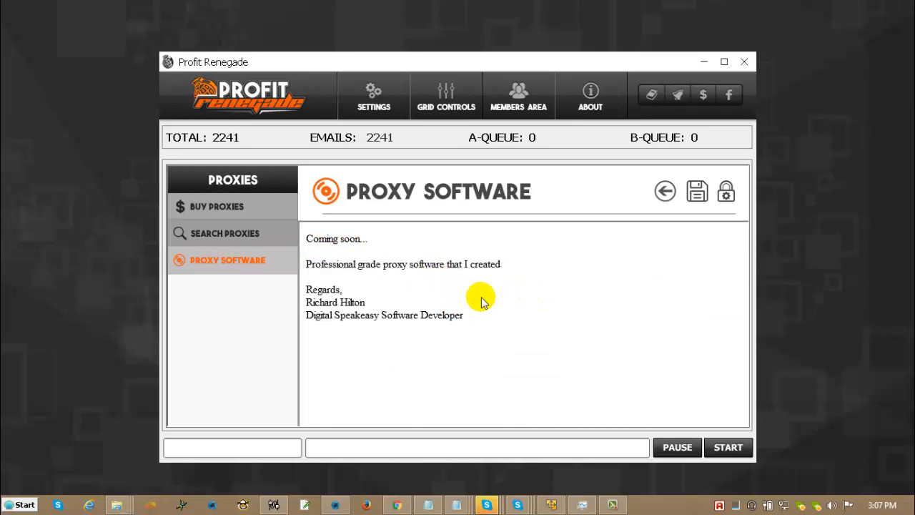
left_click_drag(471, 319, 431, 261)
left_click(427, 269)
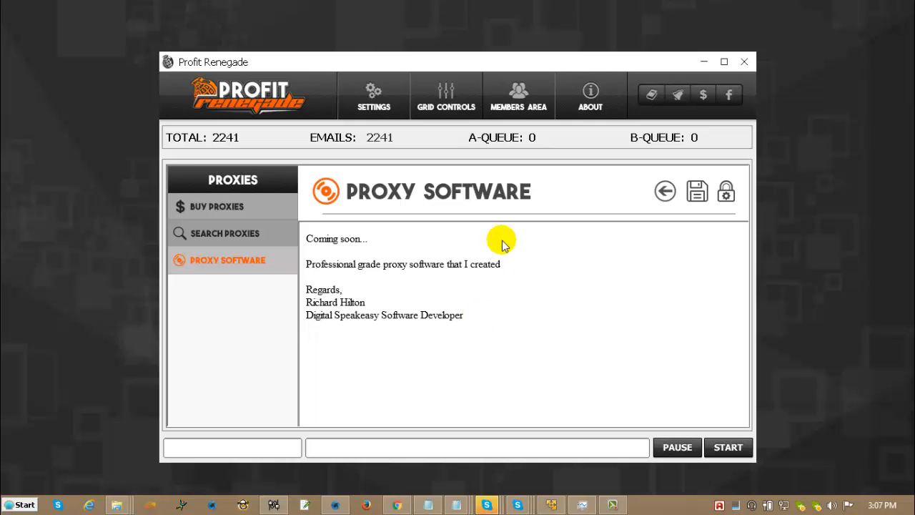
left_click(667, 195)
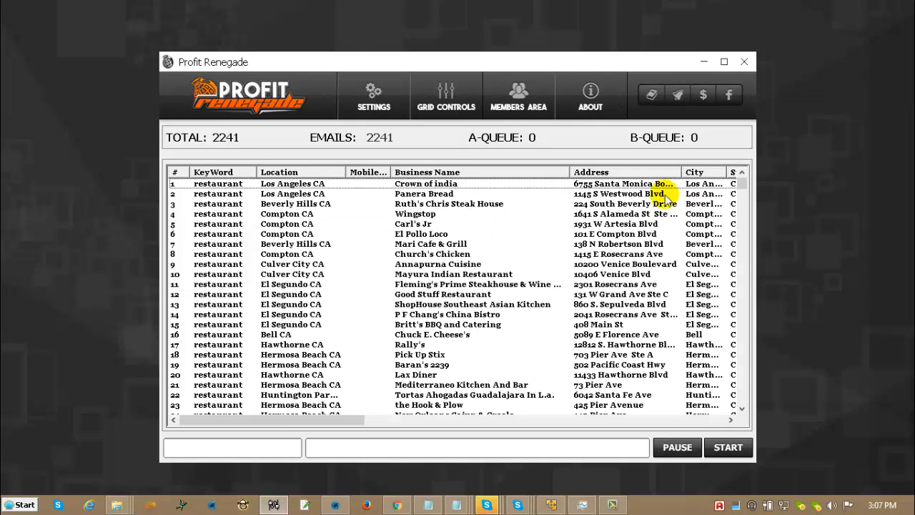
- Export the lead grid as a CSV file named dddd in the test data folder
left_click(469, 102)
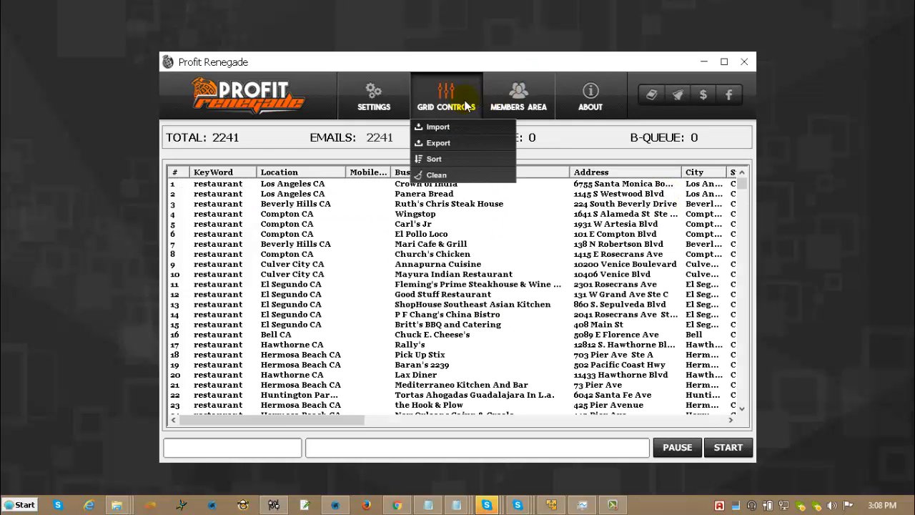
left_click(452, 142)
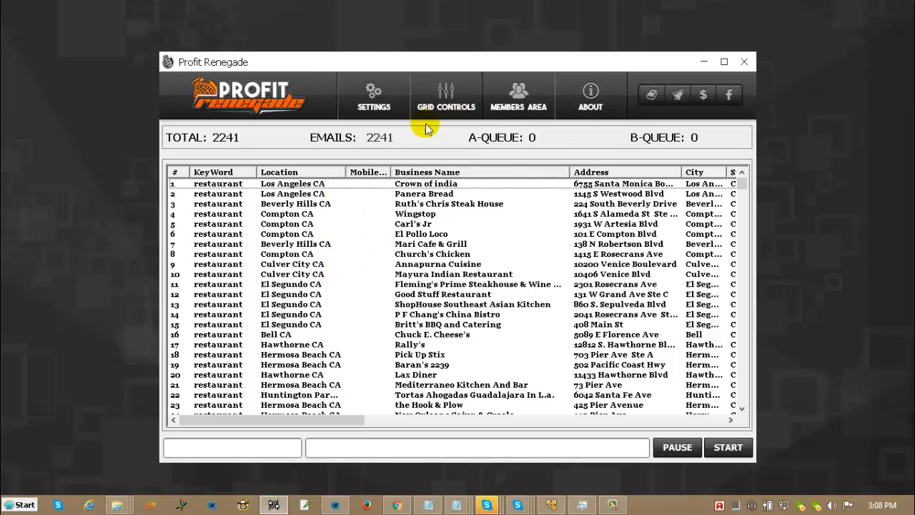
left_click(437, 100)
left_click(433, 142)
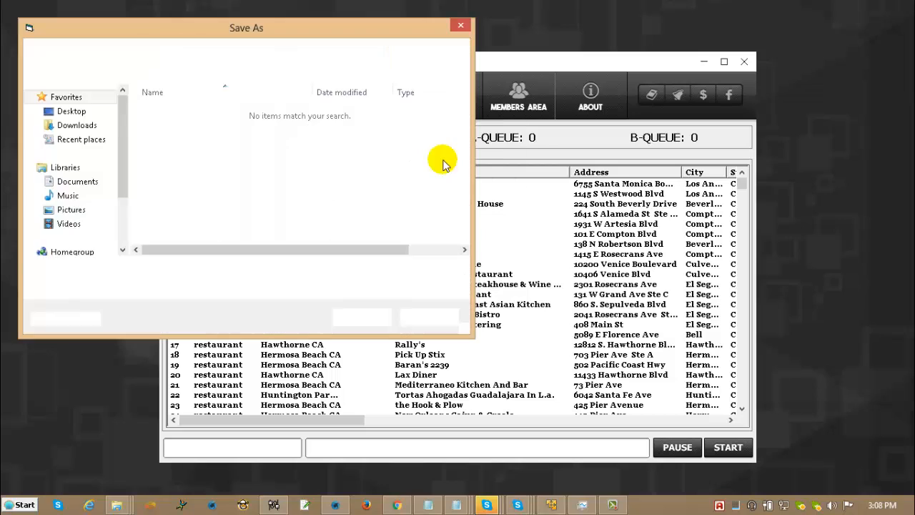
type("data")
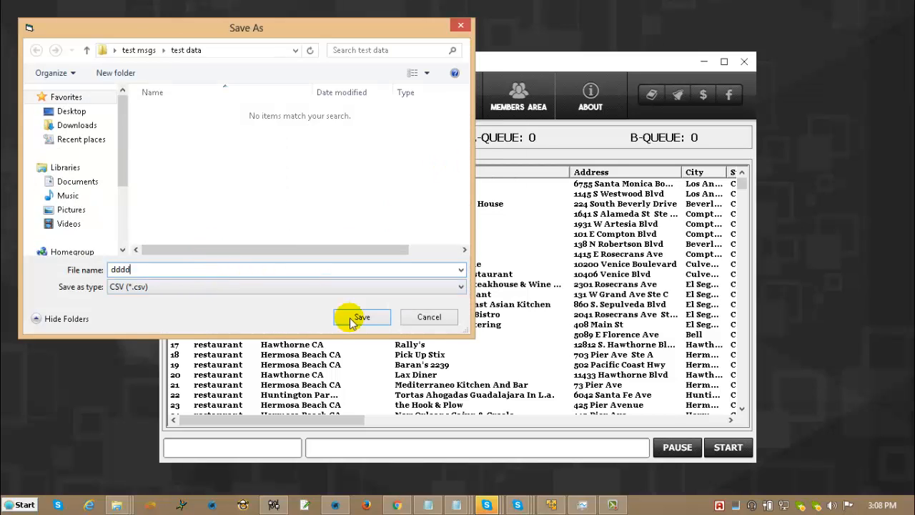
left_click(354, 316)
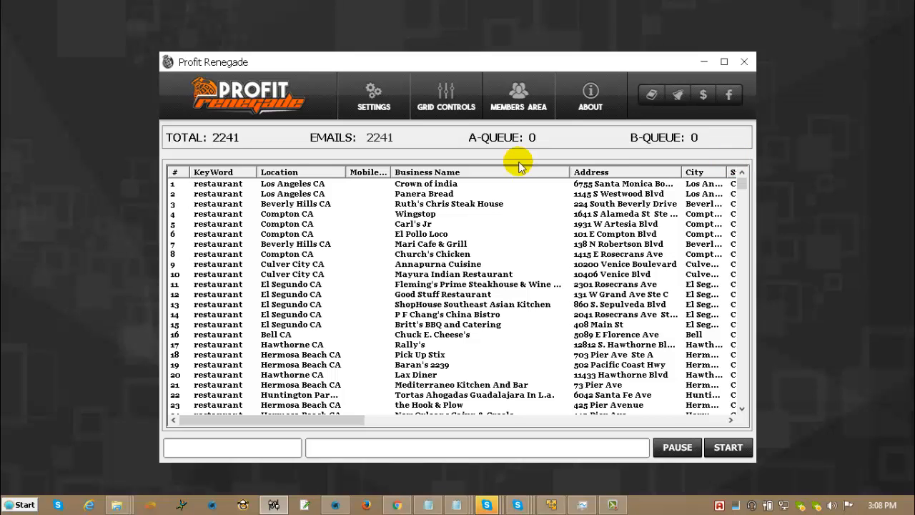
- Open the import function of the lead grid
left_click(446, 100)
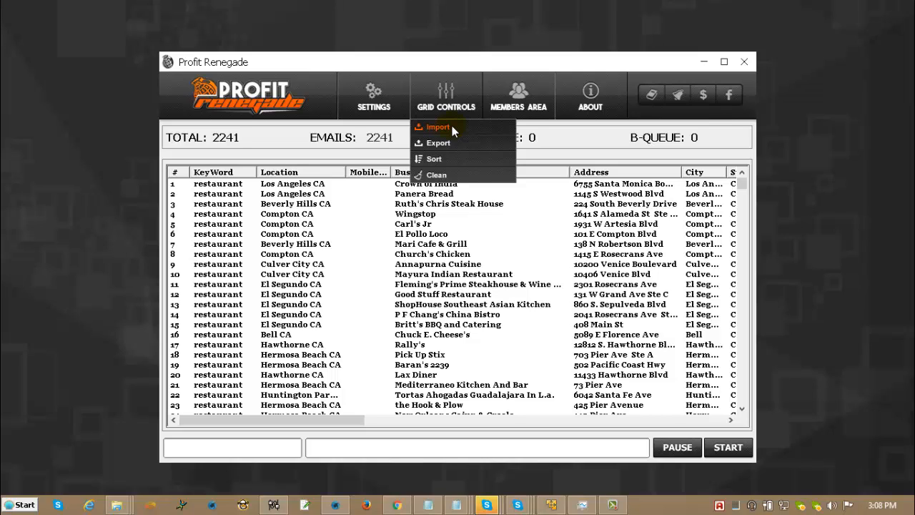
left_click(451, 126)
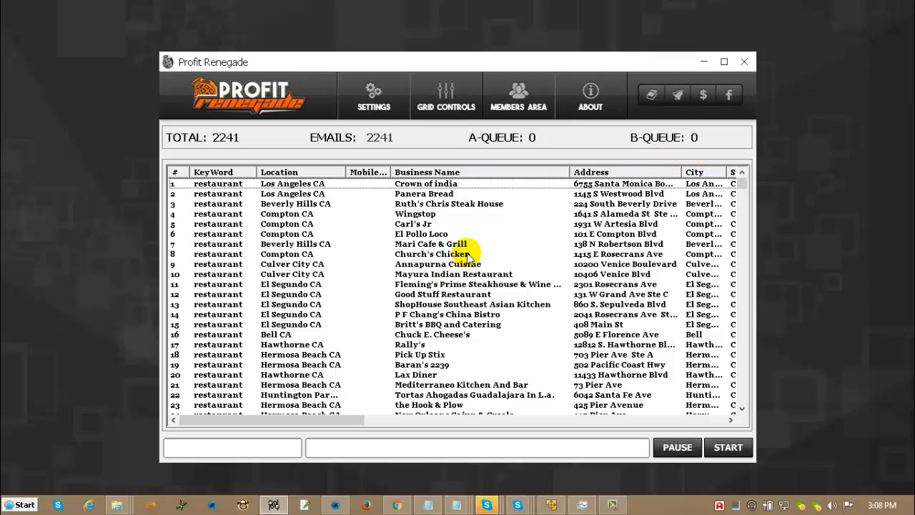
- Run the Clean operation on the lead grid
left_click(458, 100)
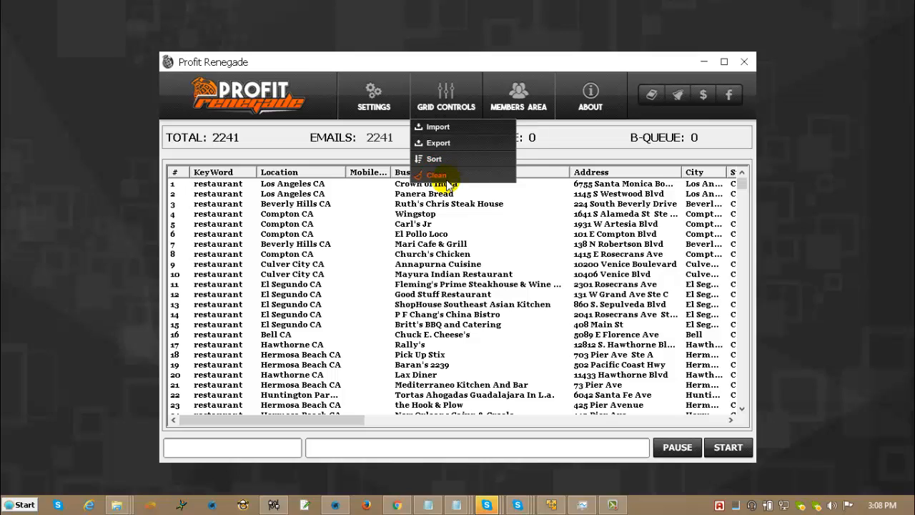
left_click(445, 175)
left_click(446, 100)
left_click(451, 176)
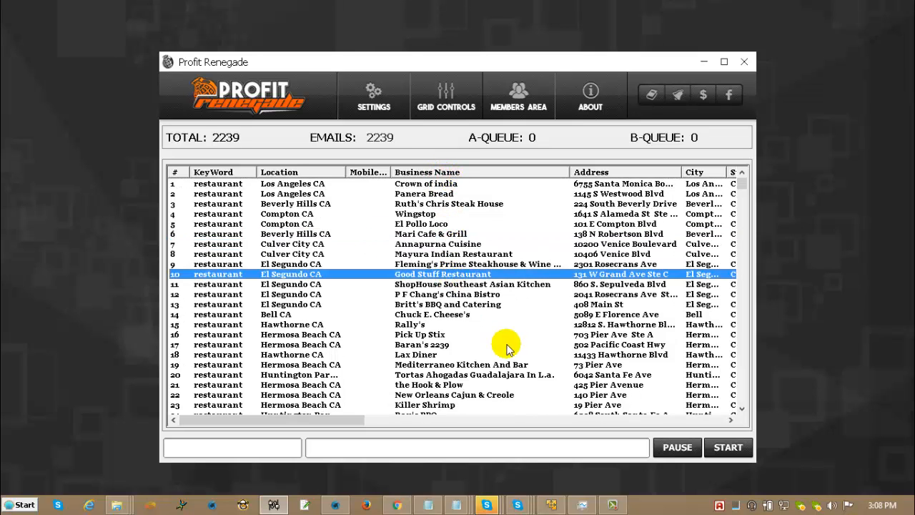
left_click(451, 103)
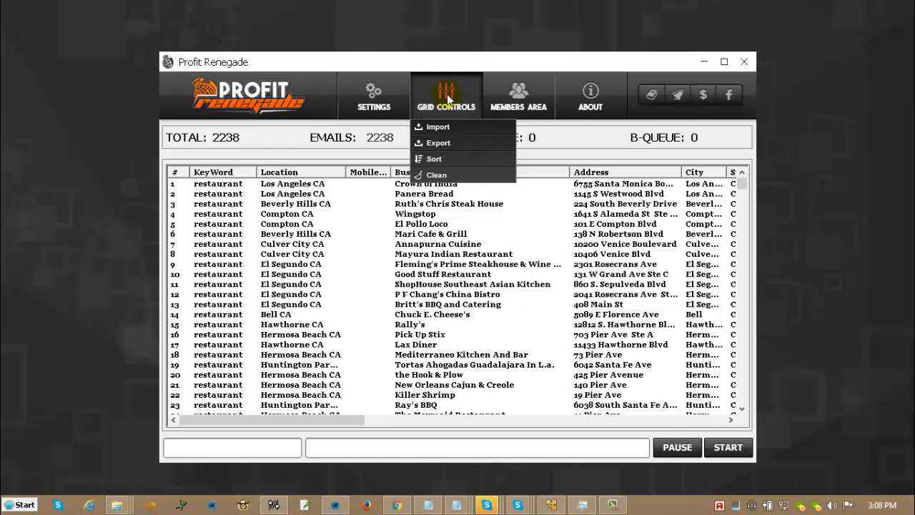
- Sort the lead grid and run the Clean operation on the sorted leads
left_click(449, 163)
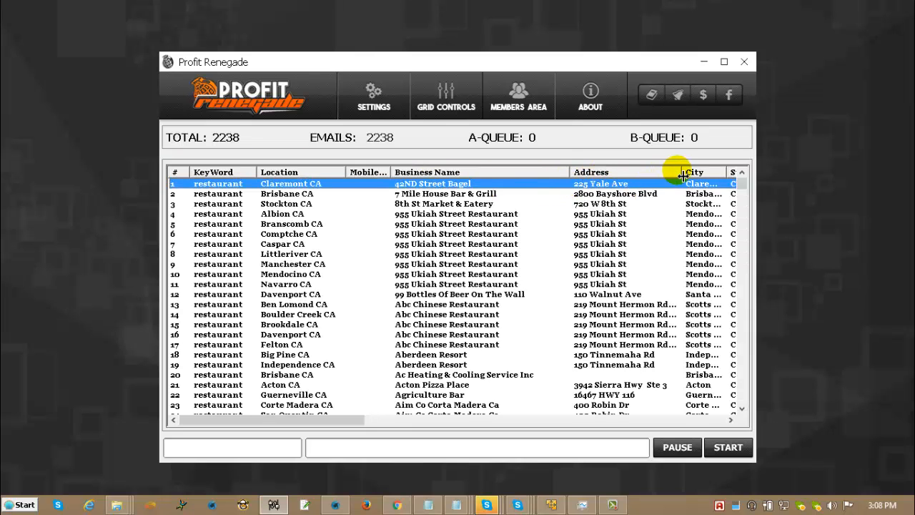
left_click(443, 103)
left_click(451, 176)
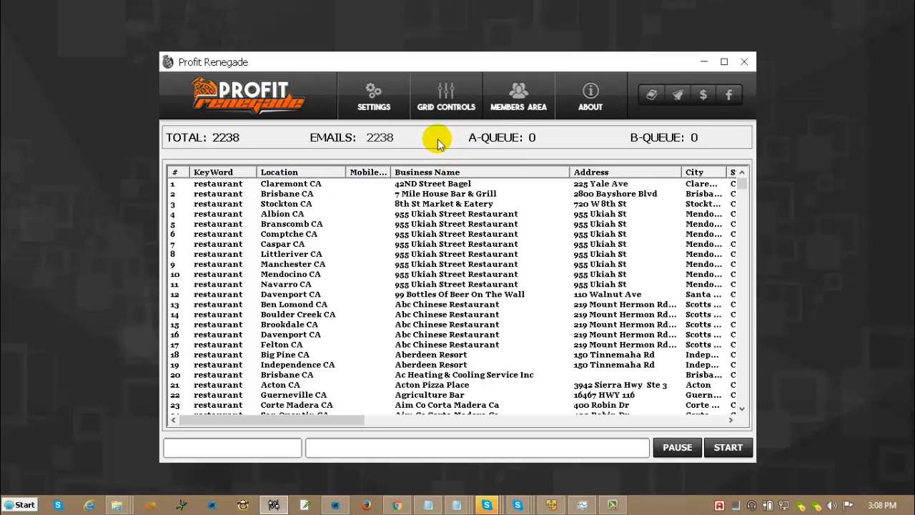
- Run the mobile check on the lead grid and open the mobile emulator
left_click(363, 97)
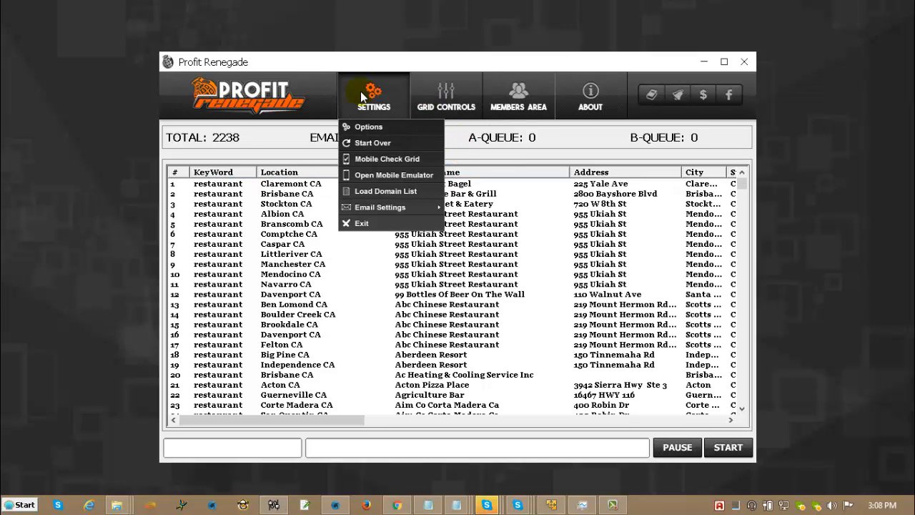
left_click(387, 159)
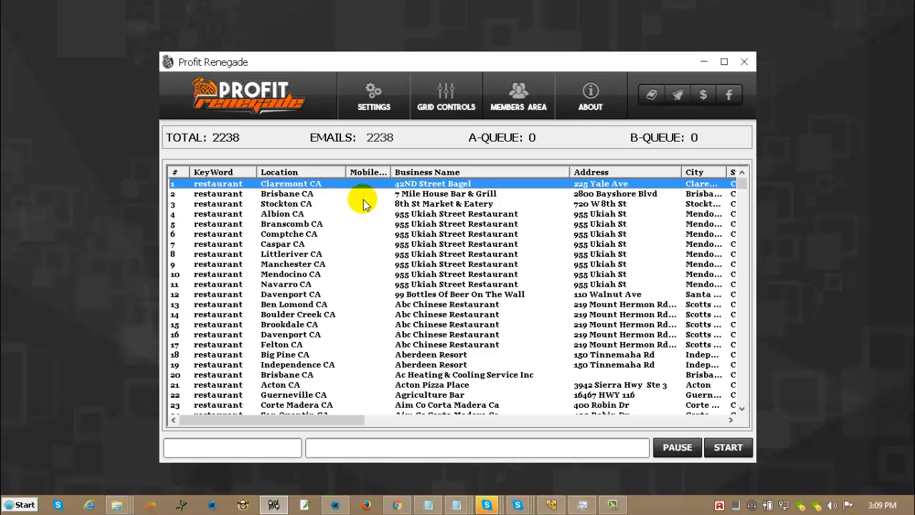
left_click(374, 103)
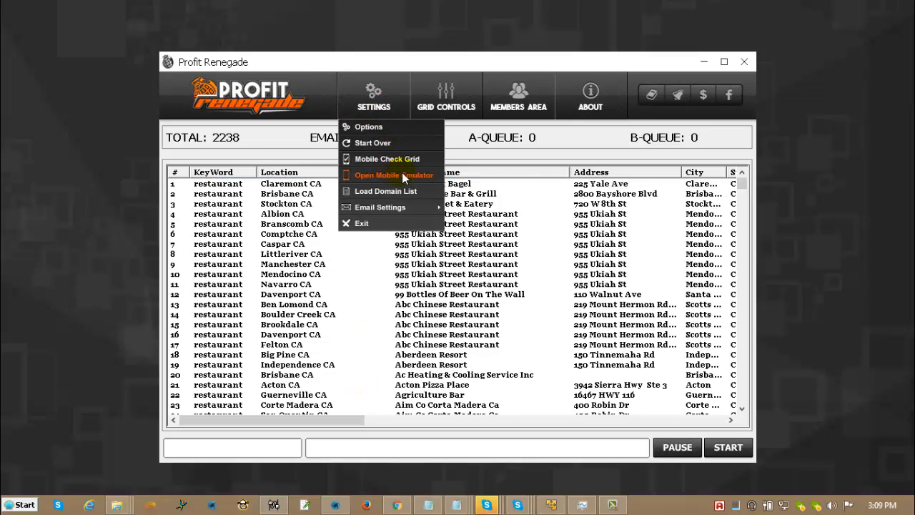
left_click(402, 174)
left_click(395, 87)
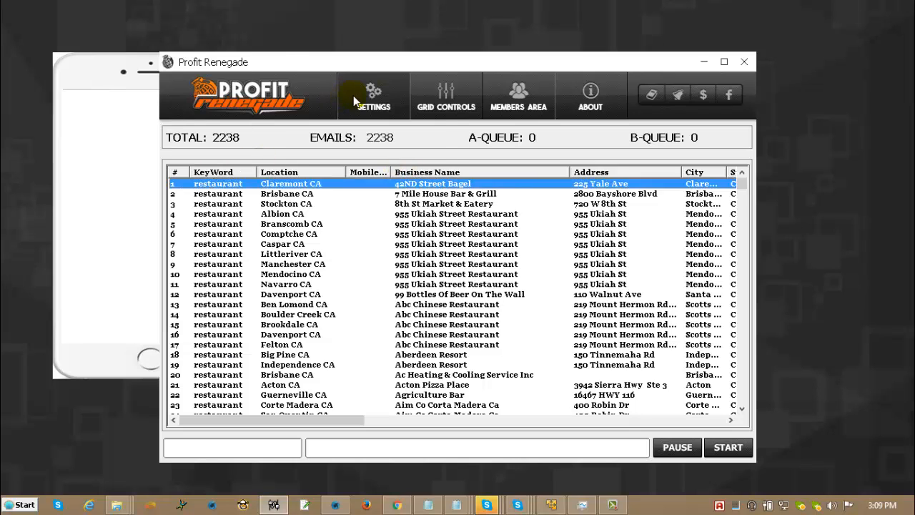
left_click(390, 180)
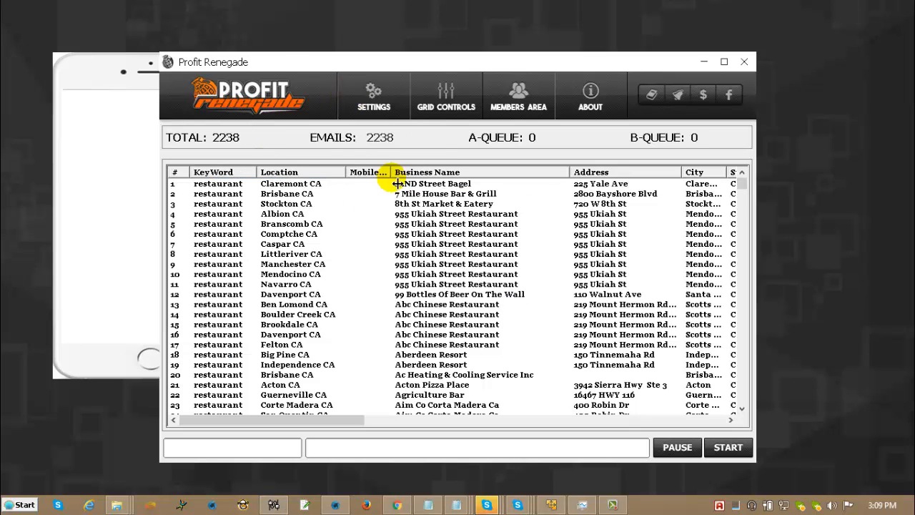
- Look over the Filter Settings and File Settings pages of the email settings, and return to the lead grid
left_click(381, 106)
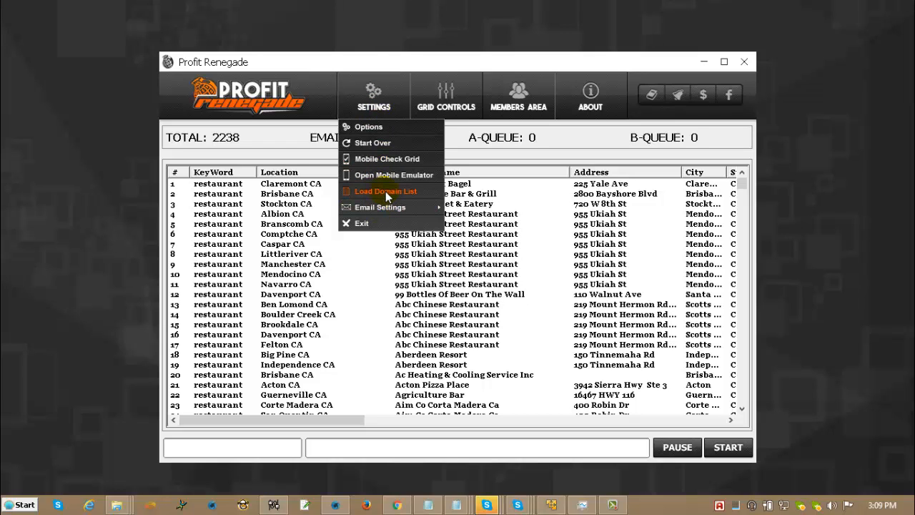
mouse_move(387, 207)
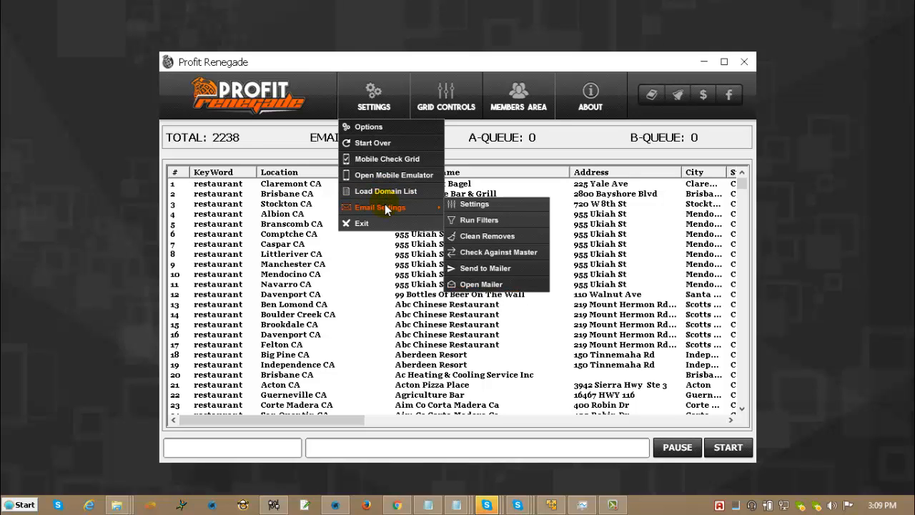
left_click(468, 203)
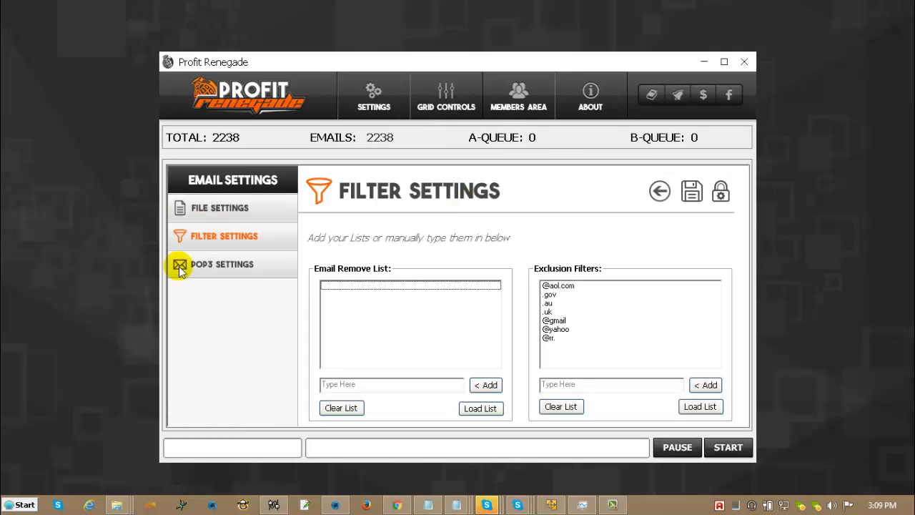
left_click(199, 207)
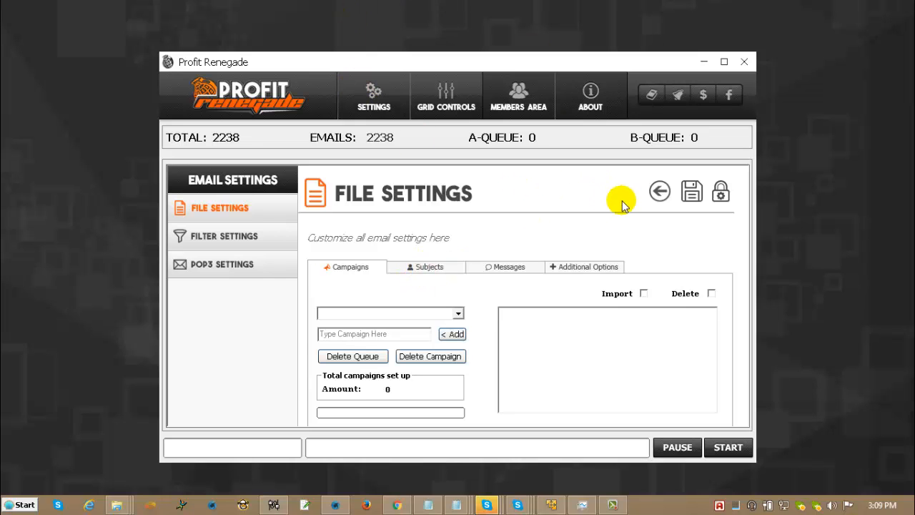
left_click(661, 192)
left_click(381, 105)
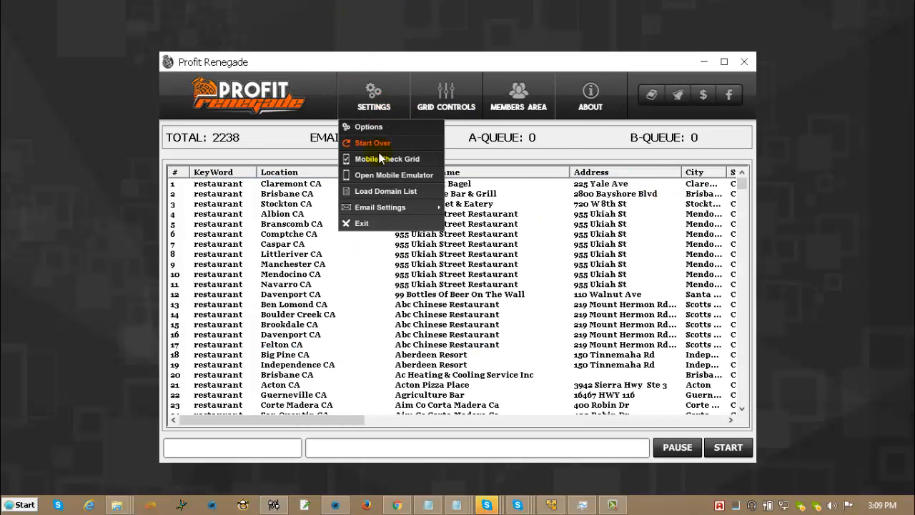
left_click(537, 153)
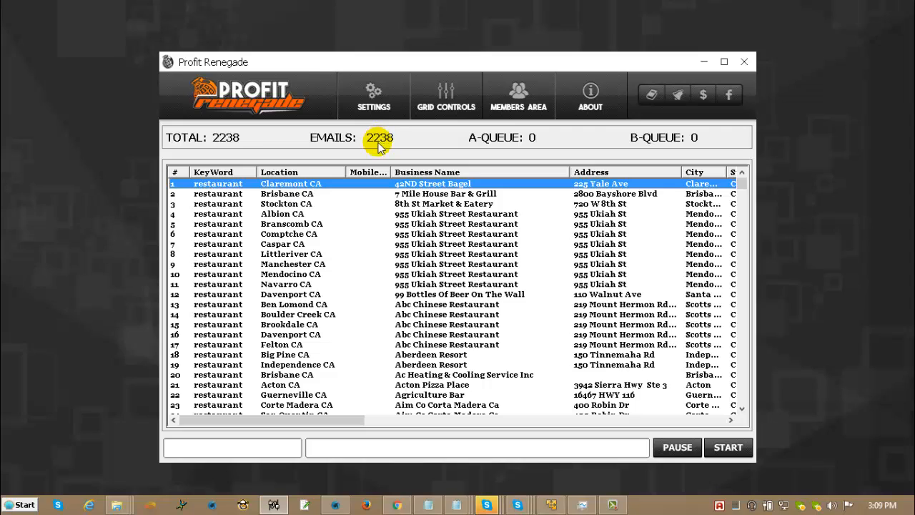
- Review the thread, timeout and mobile checker options and the save function on the General Settings page
left_click(371, 108)
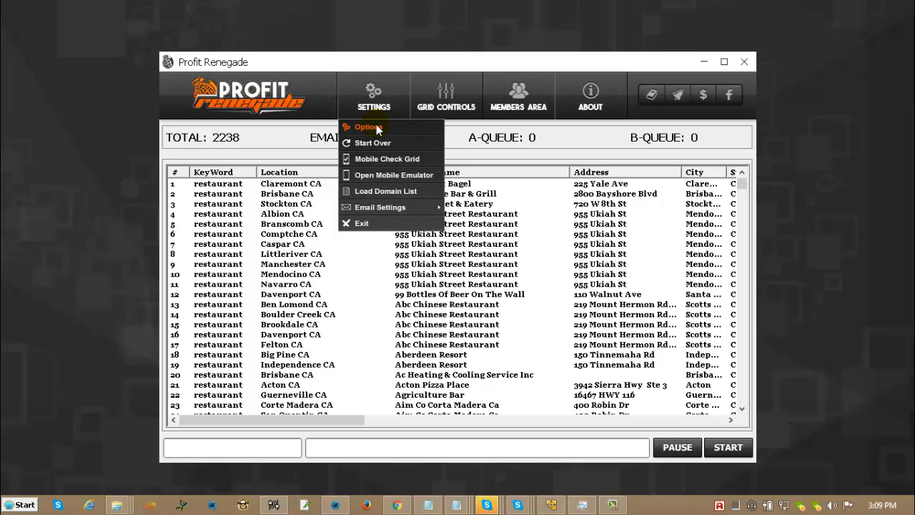
left_click(376, 126)
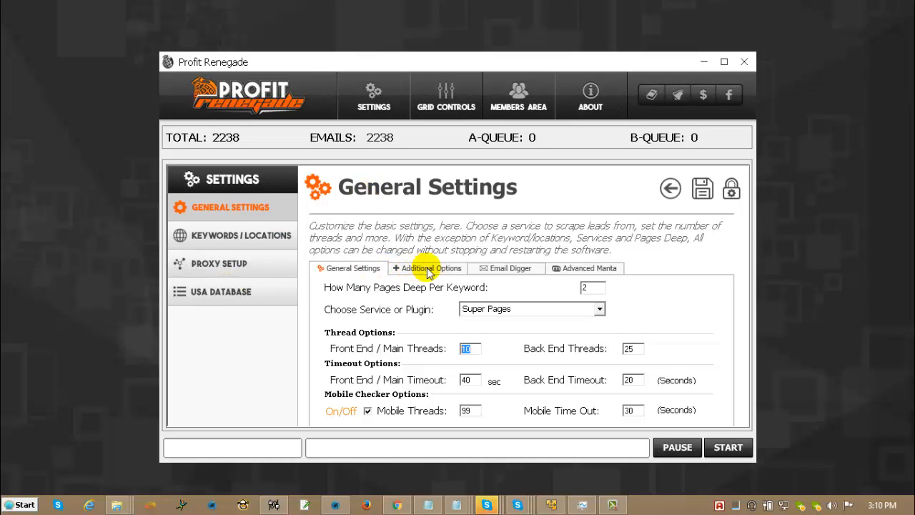
mouse_move(382, 297)
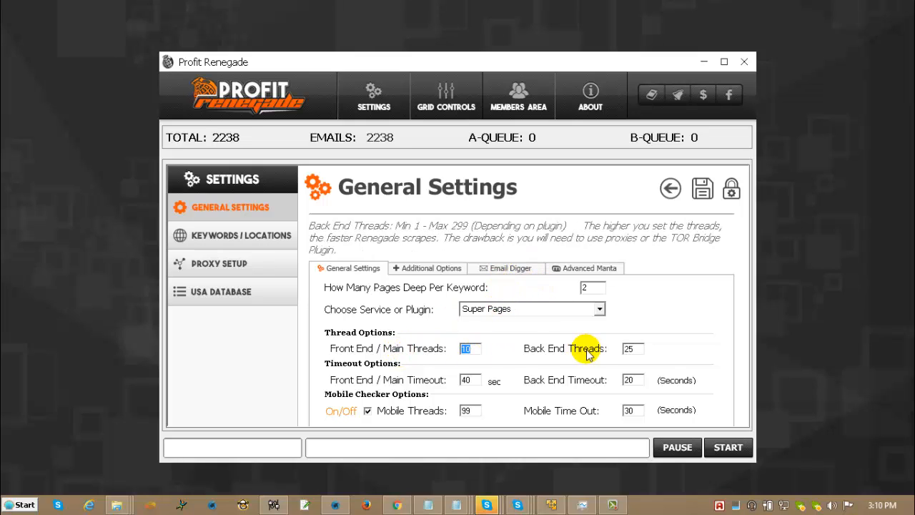
mouse_move(590, 379)
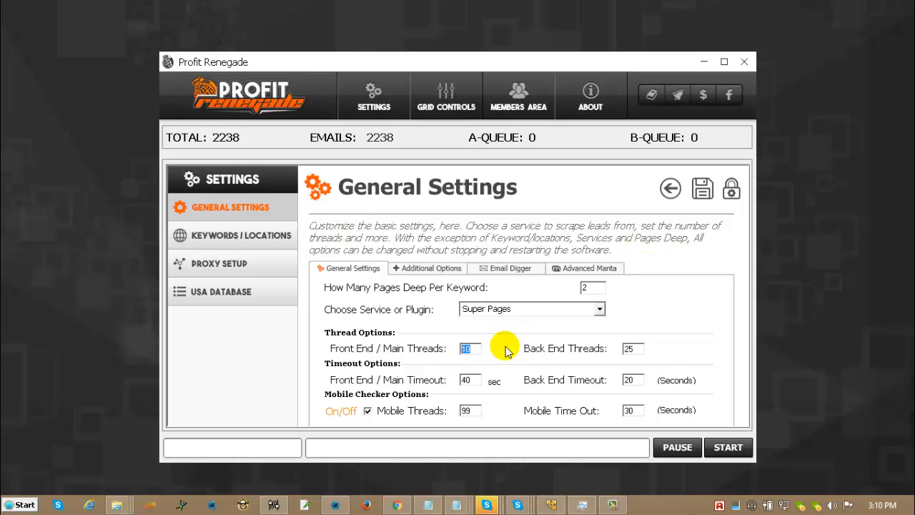
mouse_move(427, 414)
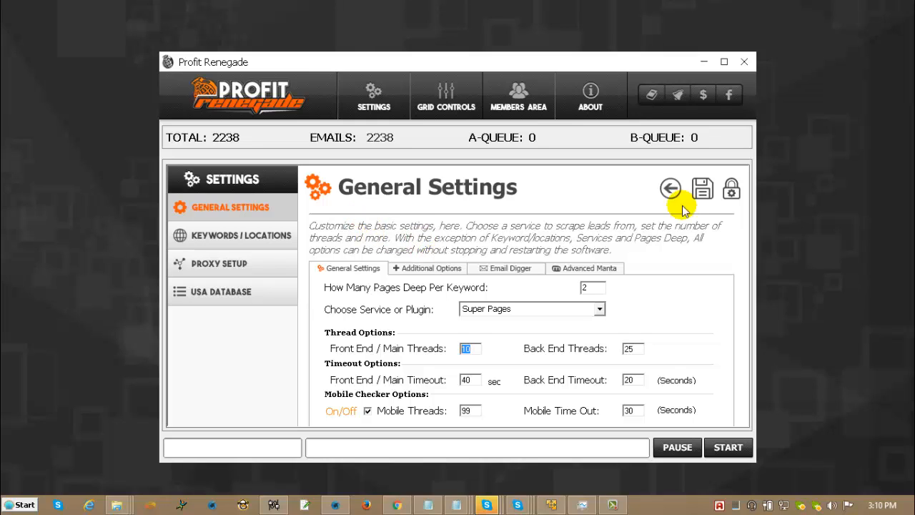
mouse_move(715, 190)
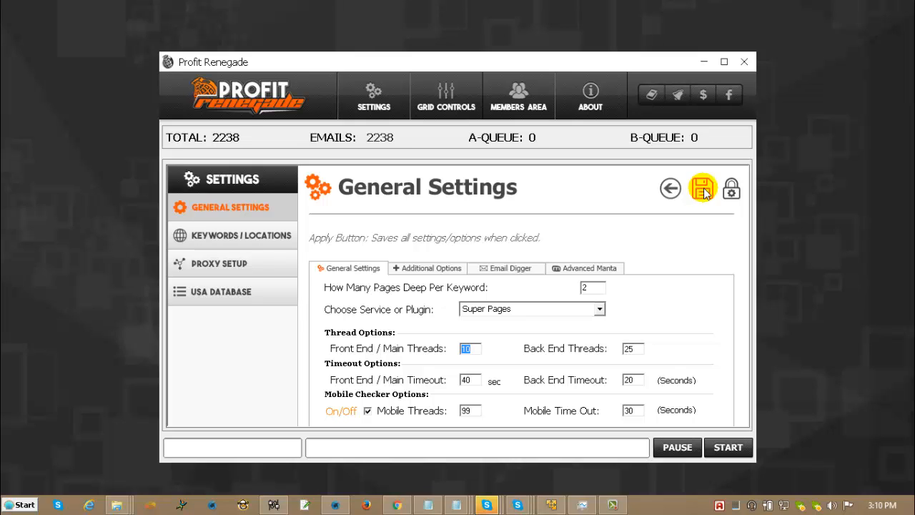
- Clear the keyword list and add Endodontist as the only keyword
left_click(236, 234)
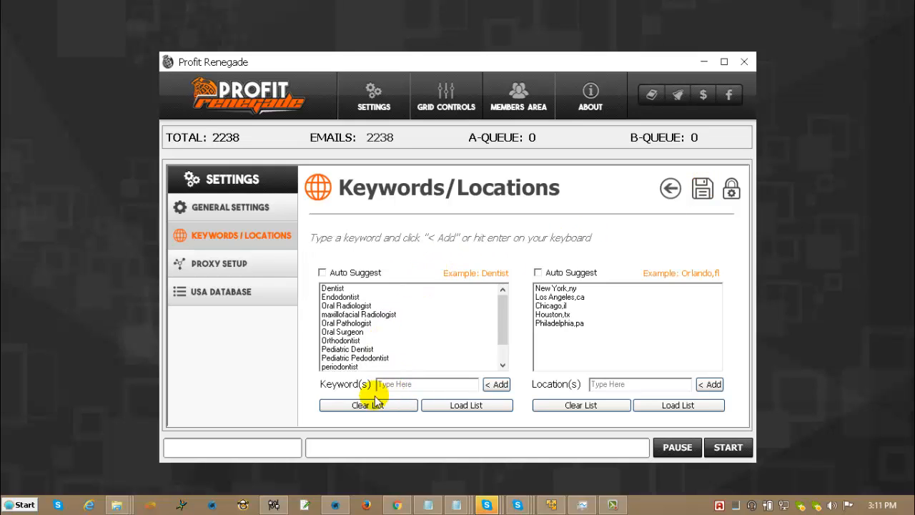
left_click(354, 297)
left_click(368, 405)
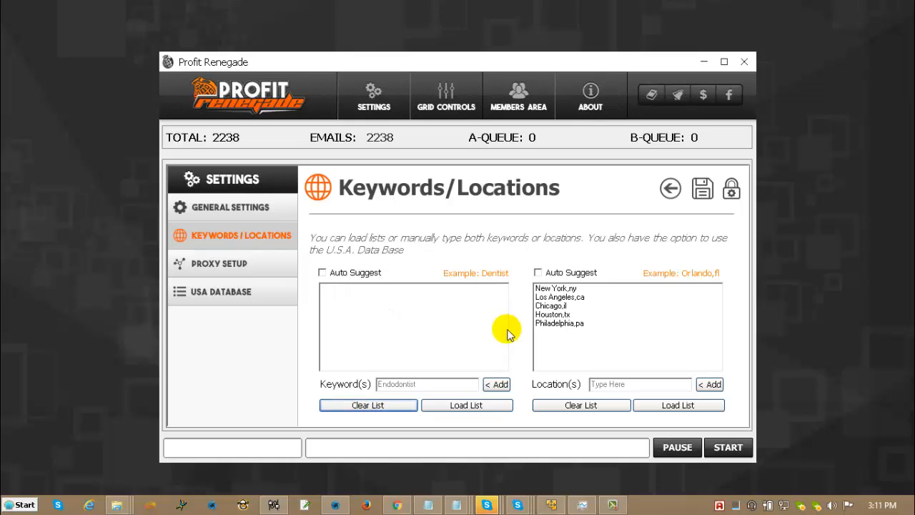
left_click(497, 384)
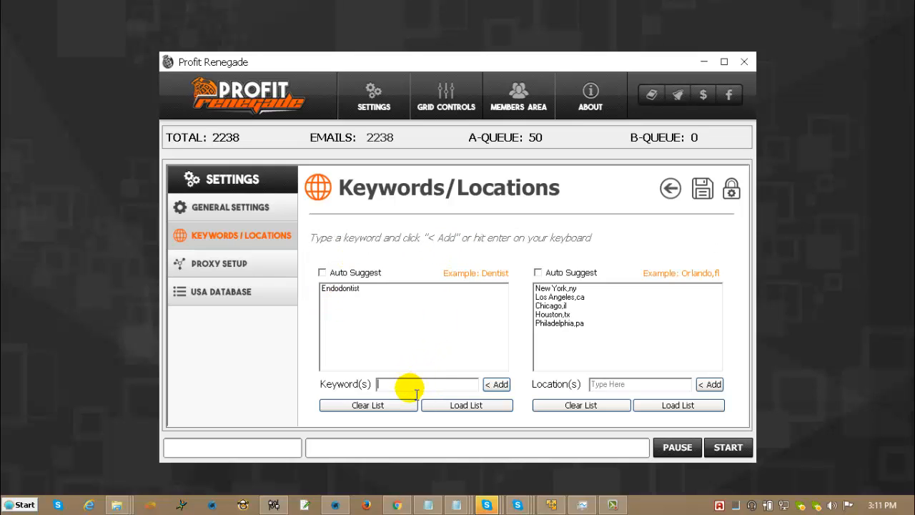
left_click(392, 391)
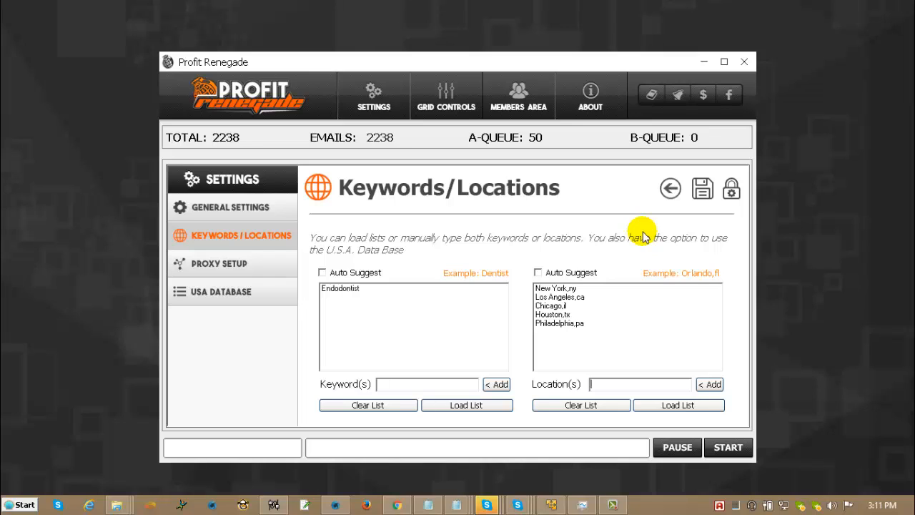
- Check the general settings, start scraping Endodontist leads for the listed locations, and return to the lead grid
left_click(254, 212)
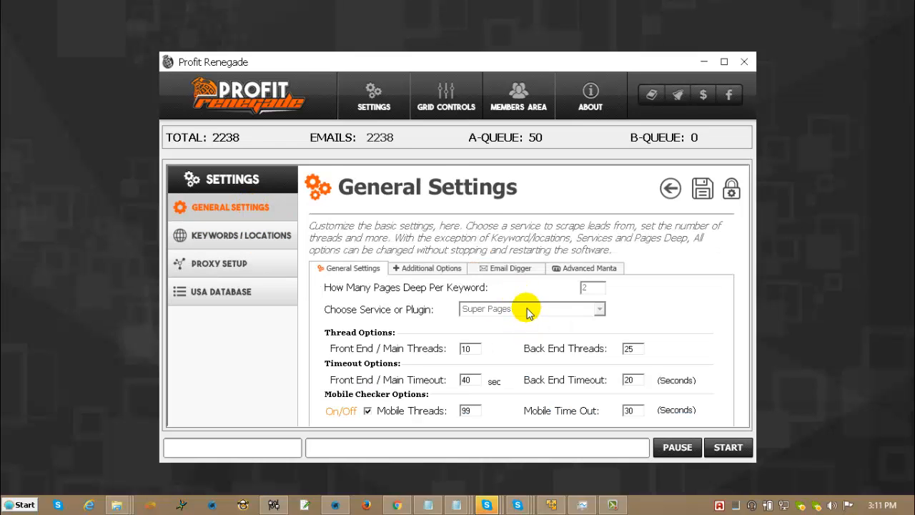
left_click(187, 237)
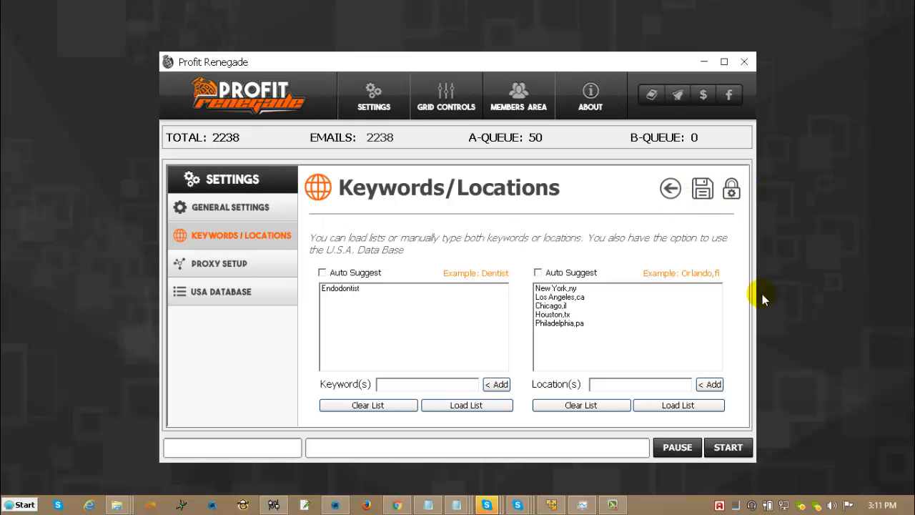
left_click(739, 448)
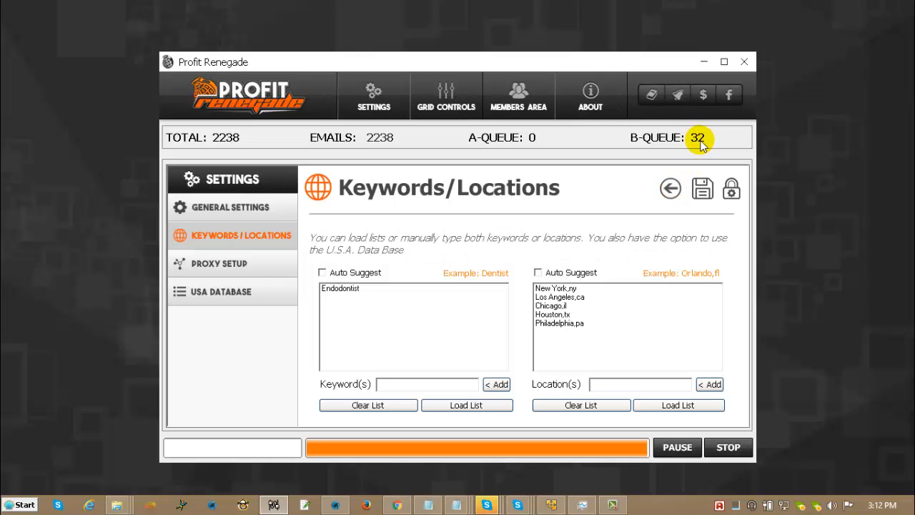
left_click(671, 188)
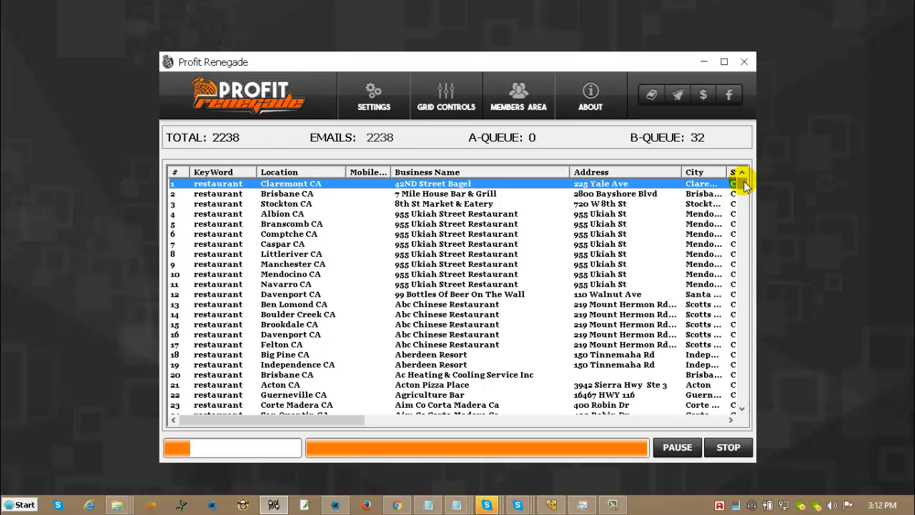
- Set the Front End / Main Timeout to 30 seconds in the general settings and return to the lead grid
left_click(390, 114)
left_click(382, 125)
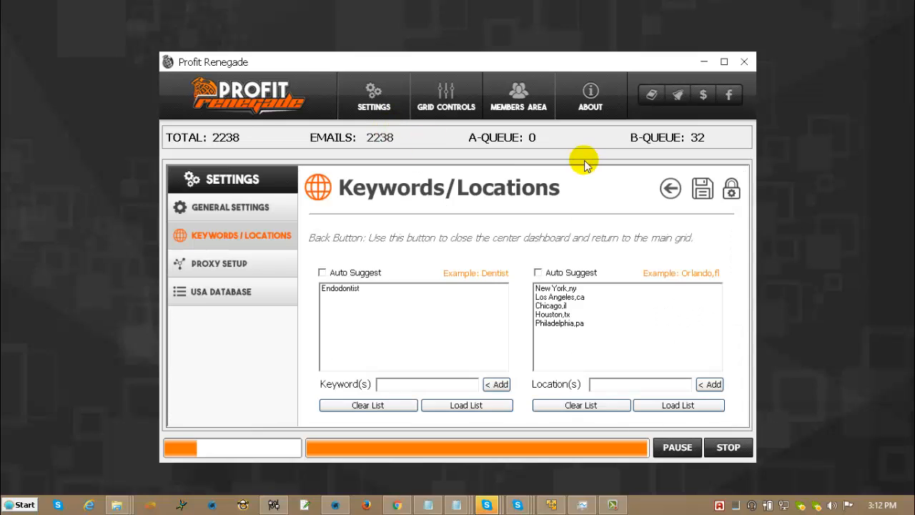
left_click(182, 207)
double_click(465, 379)
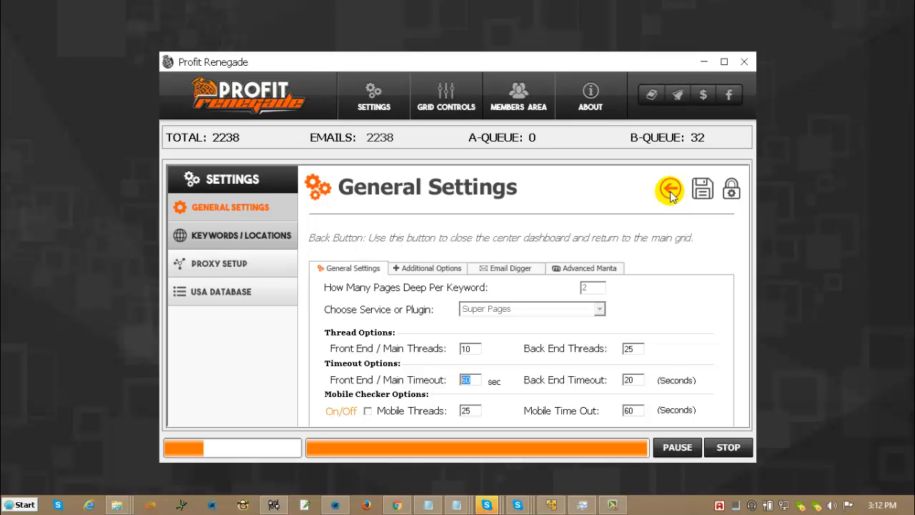
left_click(465, 381)
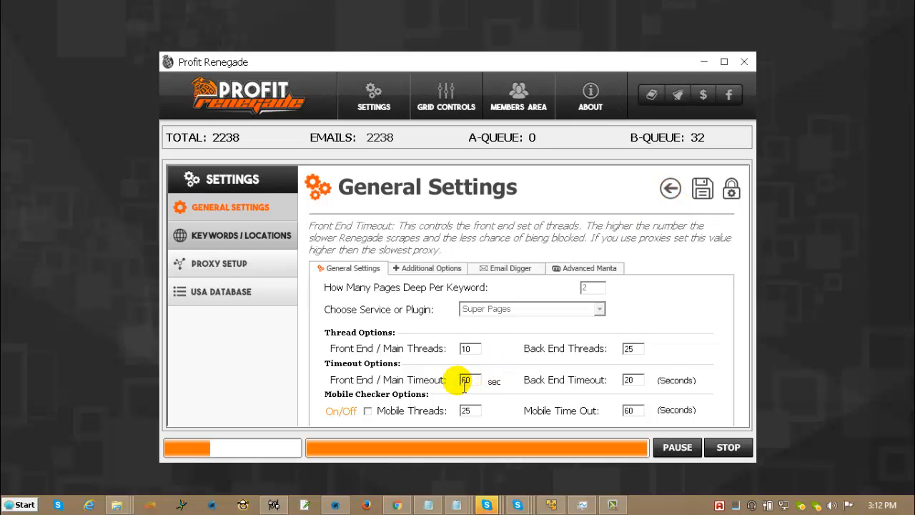
double_click(467, 385)
type("30")
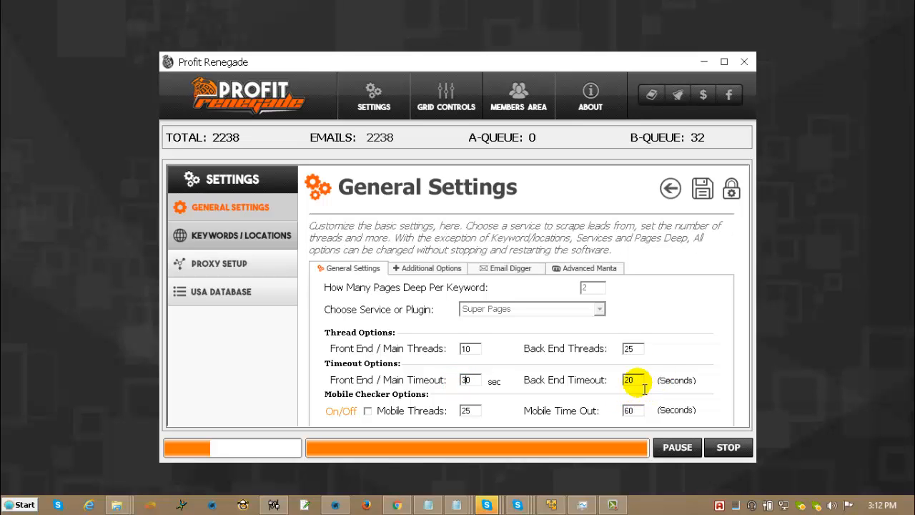
left_click(669, 187)
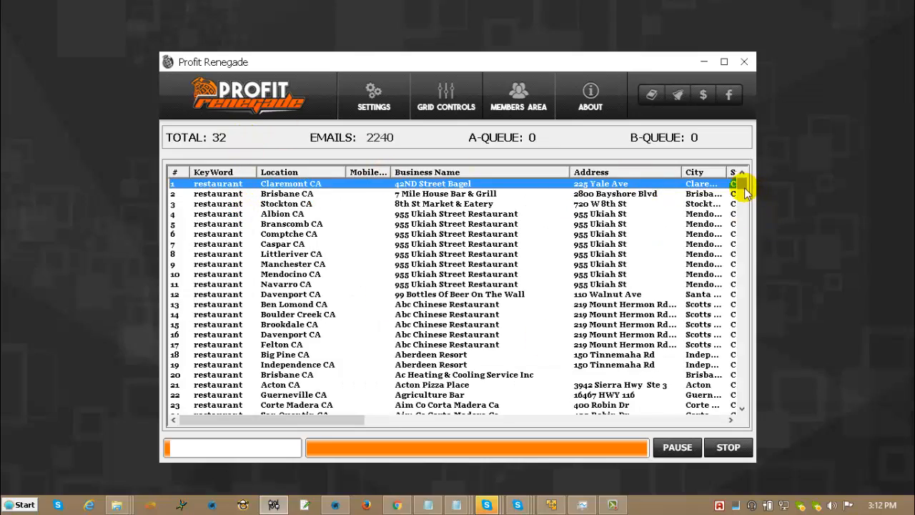
- Reset the session with Start Over to discard the scraped leads, and return to the lead grid
left_click_drag(744, 188, 737, 156)
left_click(374, 96)
left_click(379, 123)
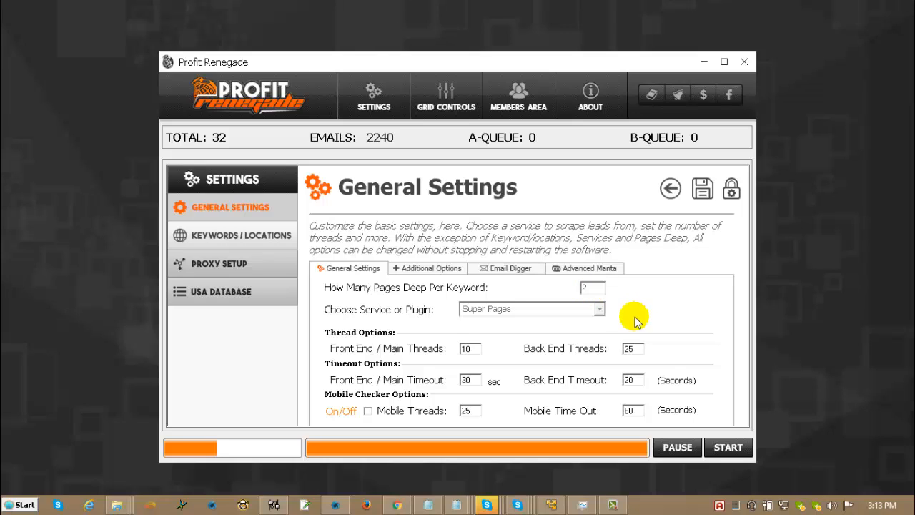
left_click(374, 100)
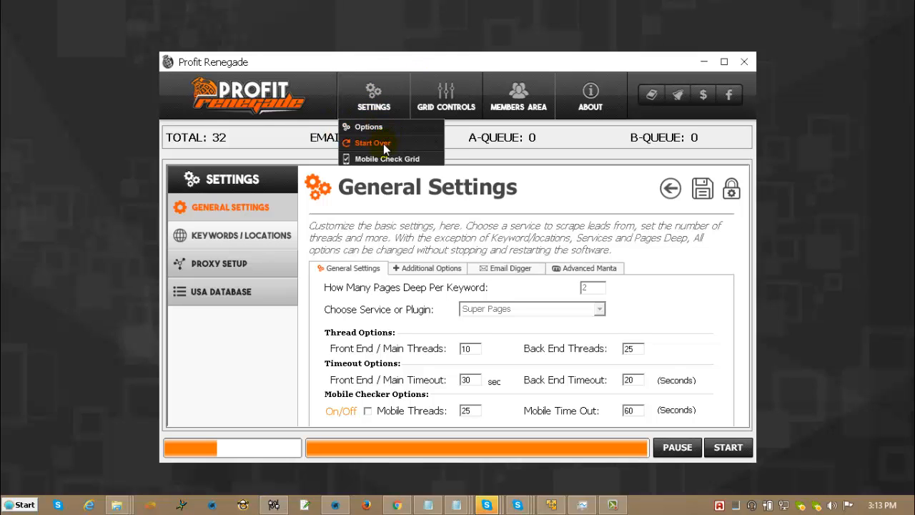
left_click(371, 143)
left_click(669, 188)
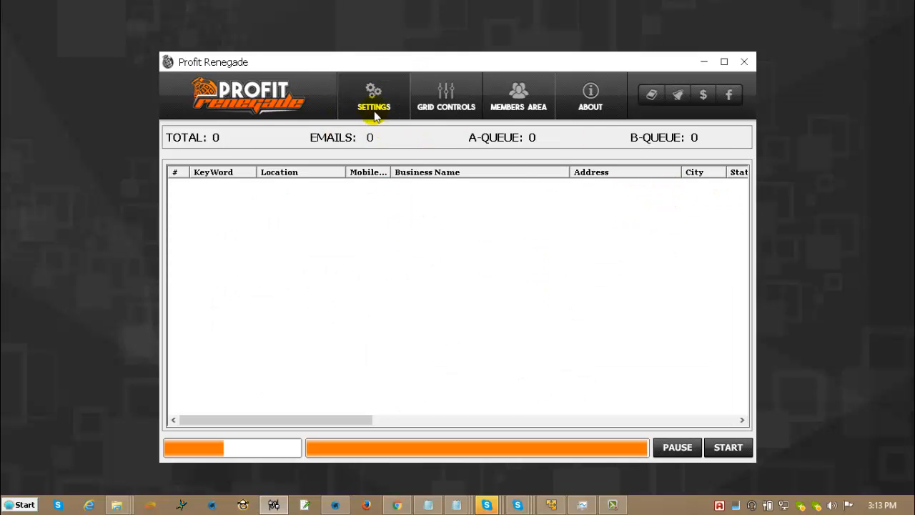
- Load the saved grid file TmpGrid.Sav into the lead grid and delete the row that repeats the column headings
left_click(450, 108)
left_click(453, 126)
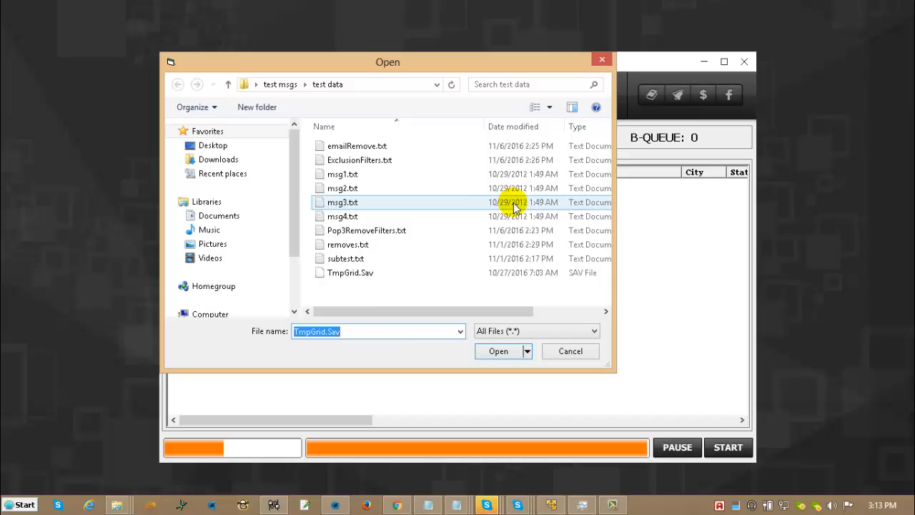
double_click(350, 272)
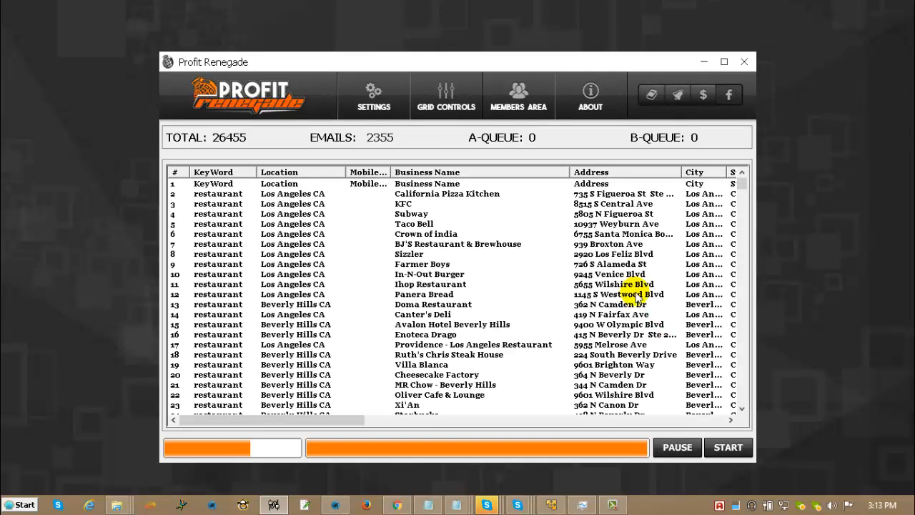
left_click(443, 183)
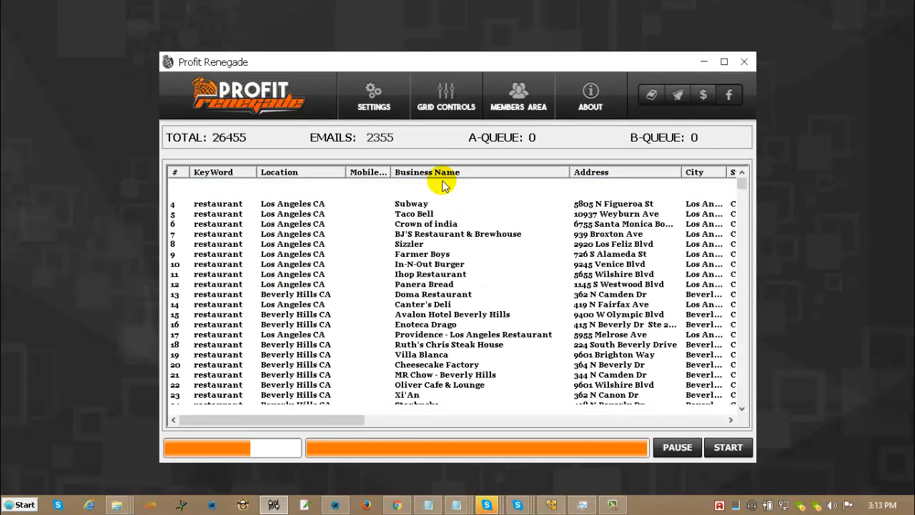
key("Delete")
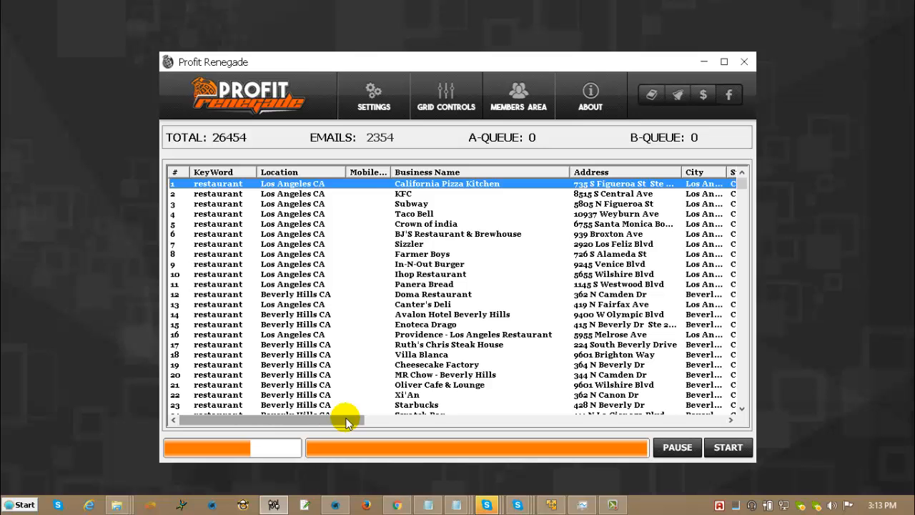
- Open the general settings and examine the services and plugins available for scraping
left_click(373, 96)
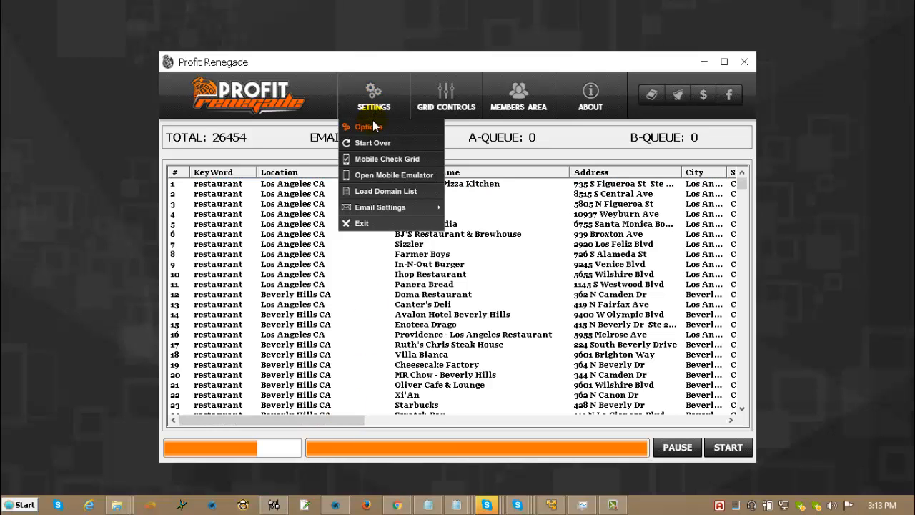
left_click(364, 126)
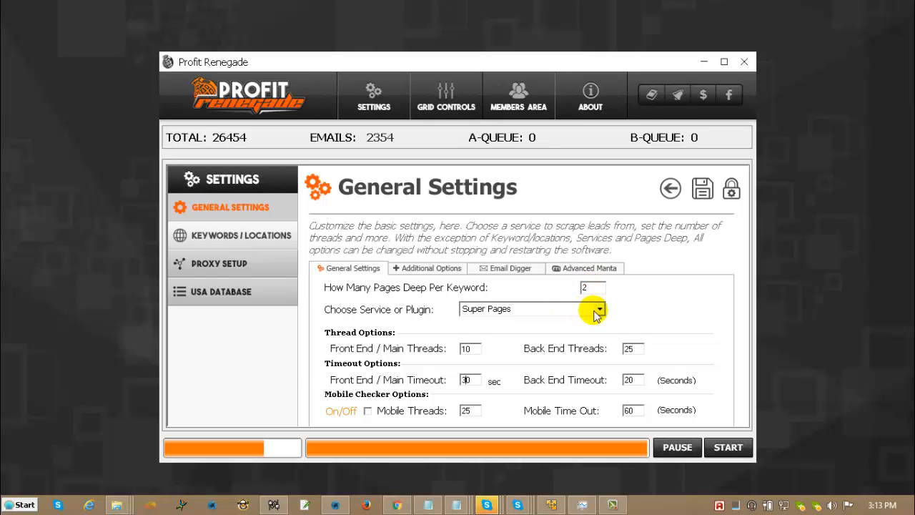
left_click(599, 311)
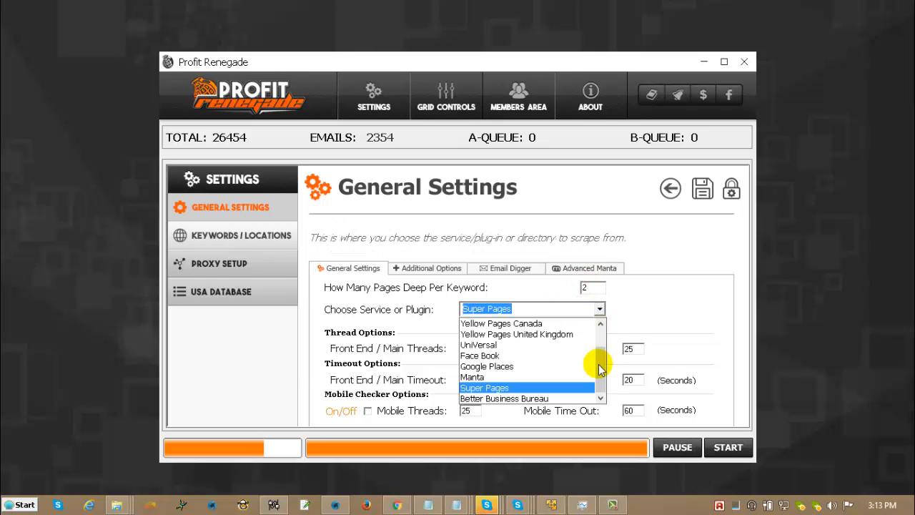
mouse_move(598, 374)
left_mouse_down()
mouse_move(598, 331)
mouse_move(603, 389)
left_mouse_up()
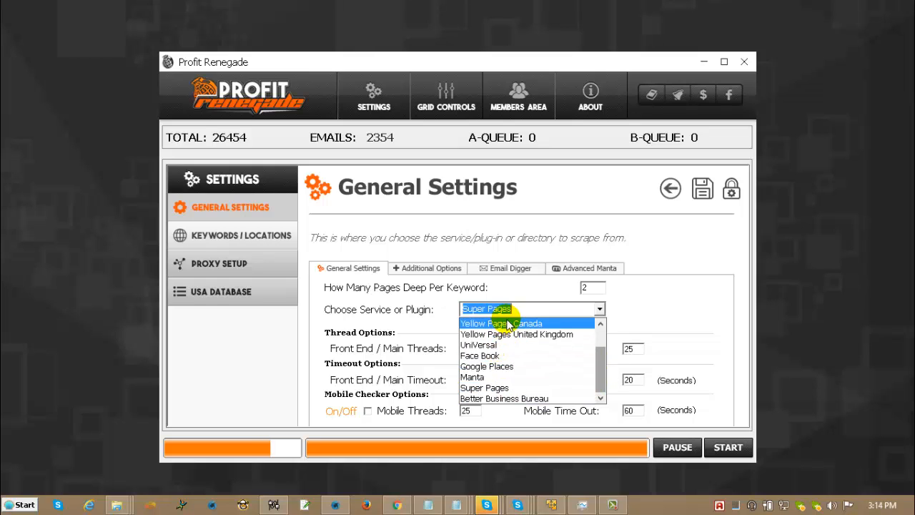
left_click(667, 312)
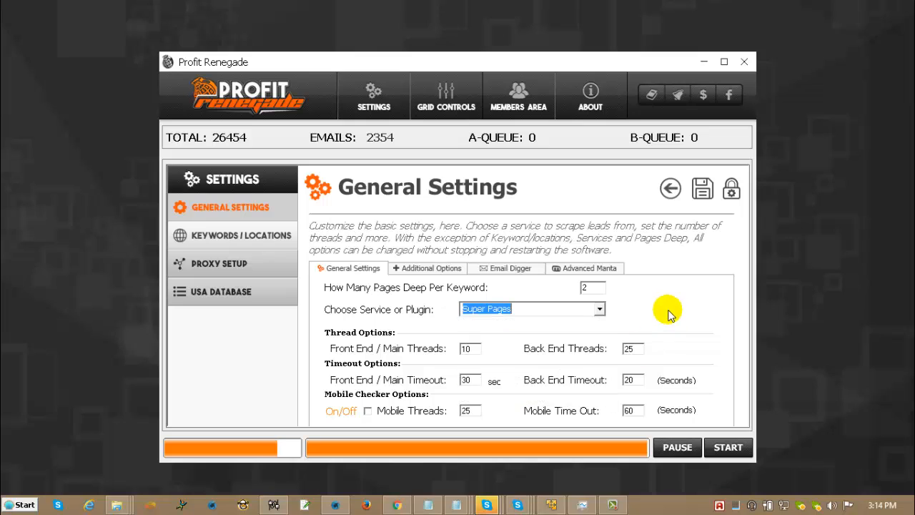
- Switch the scraping service to Face Book and back to Super Pages
left_click(527, 310)
left_click(598, 309)
left_click(515, 353)
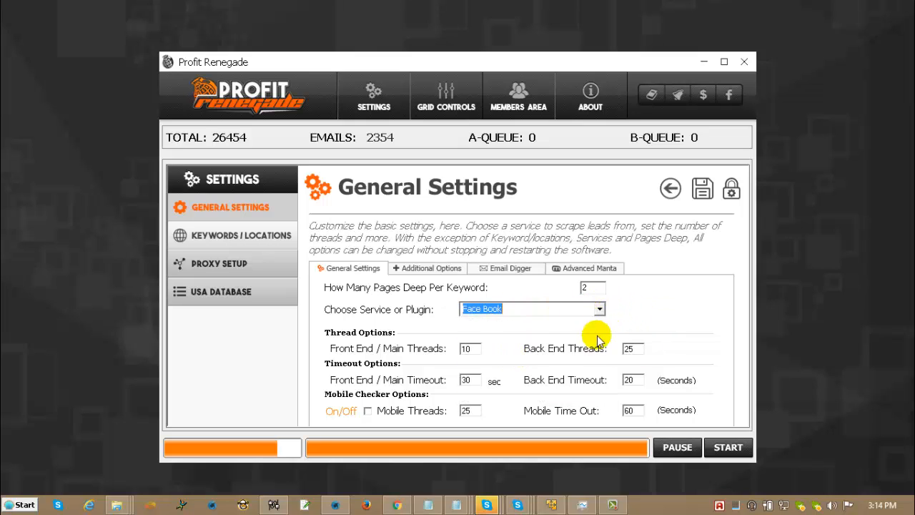
left_click(599, 309)
left_click(590, 390)
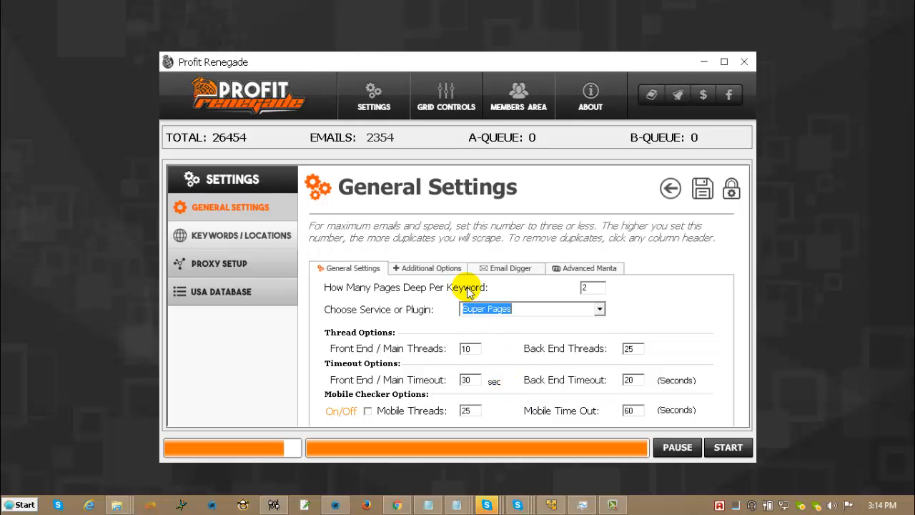
left_click(522, 309)
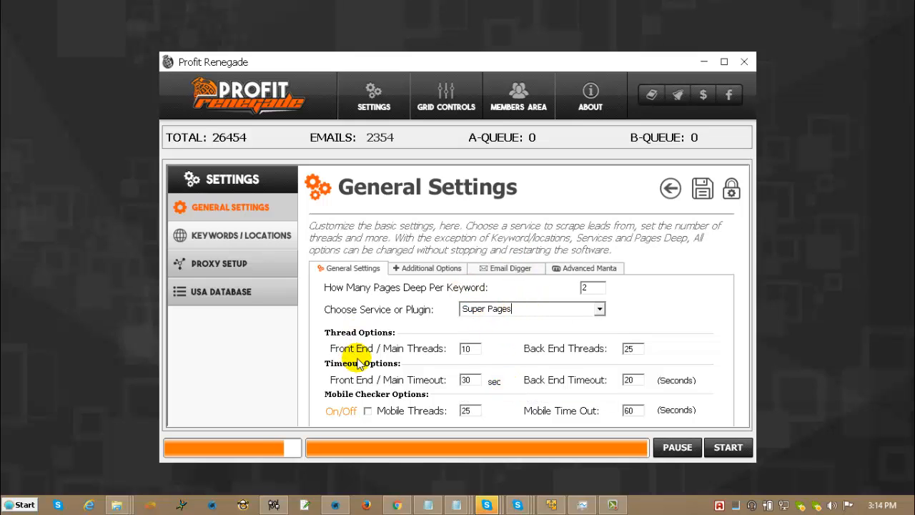
- Apply the safe preset options in the general settings and check the thread, timeout and mobile checker fields
left_click(731, 190)
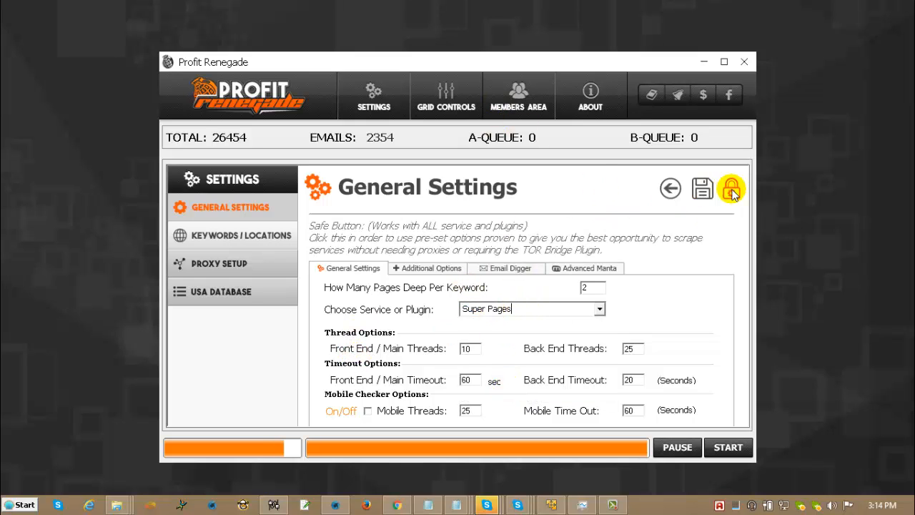
left_click(628, 348)
left_click(468, 348)
left_click(467, 379)
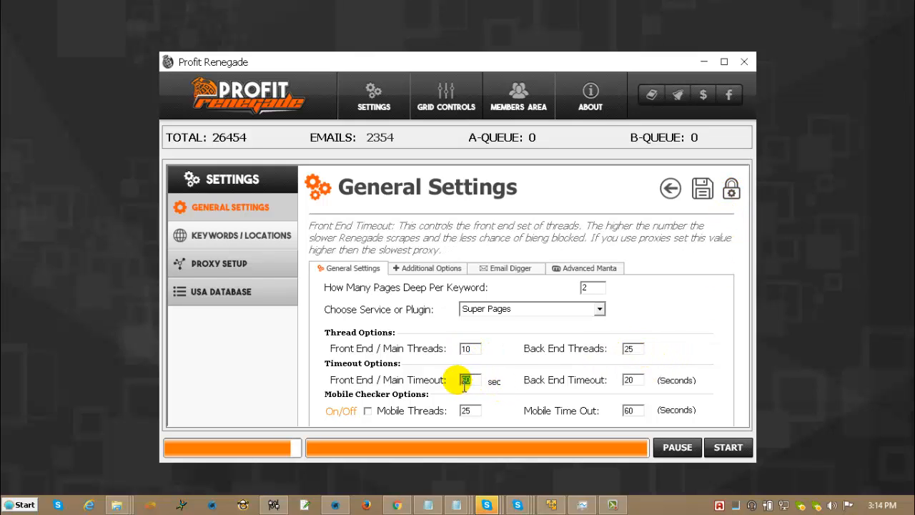
left_click(468, 410)
left_click(632, 411)
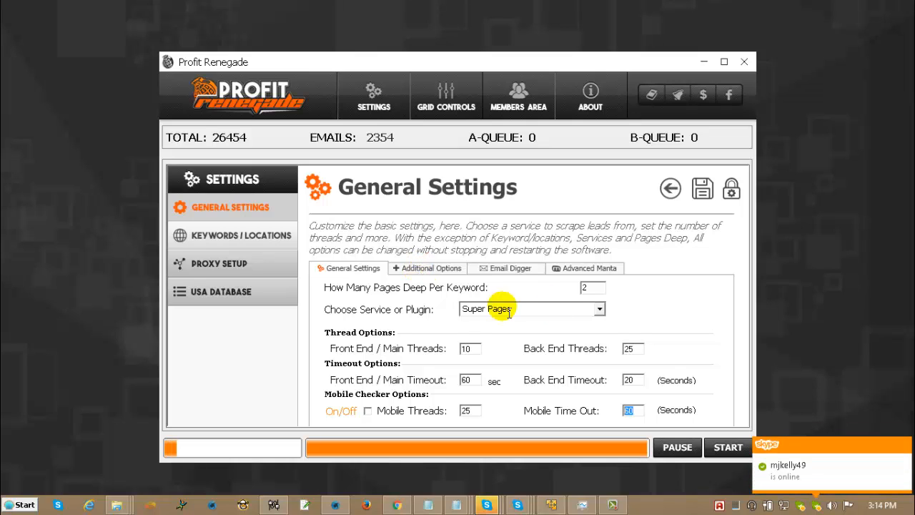
- Examine the front-end and back-end threads, their timeouts, and the mobile checker switch
left_click_drag(472, 349, 451, 351)
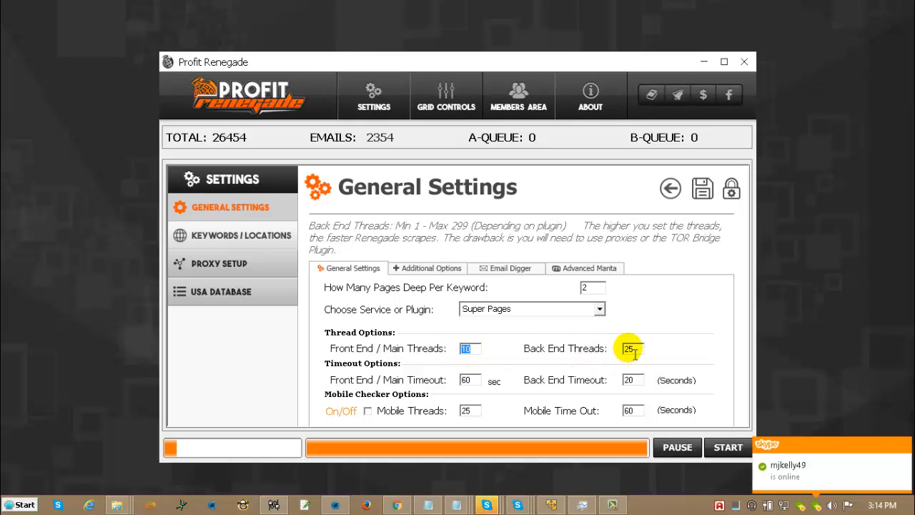
left_click_drag(631, 349, 598, 349)
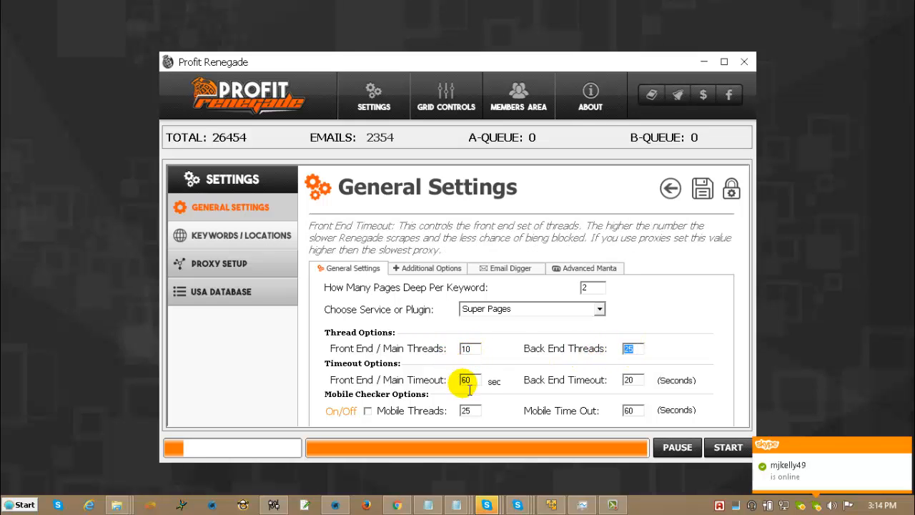
left_click_drag(473, 380, 451, 382)
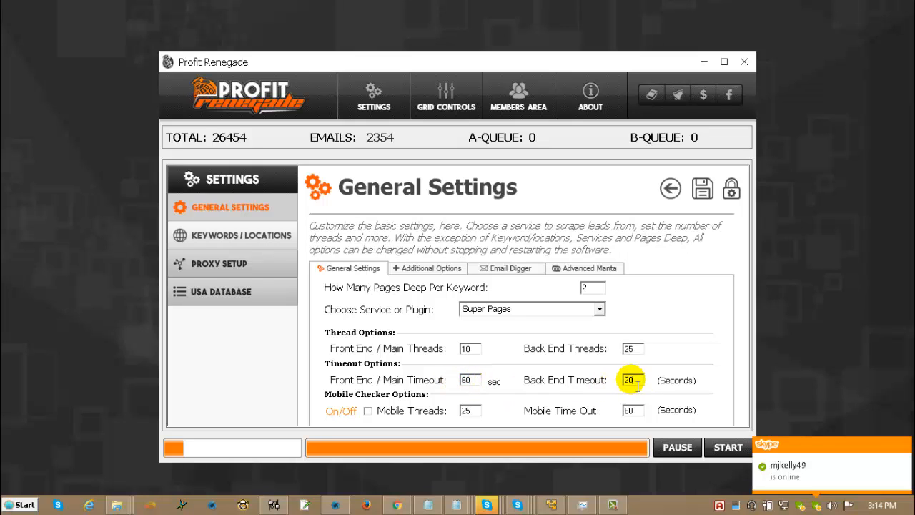
left_click_drag(633, 379, 540, 386)
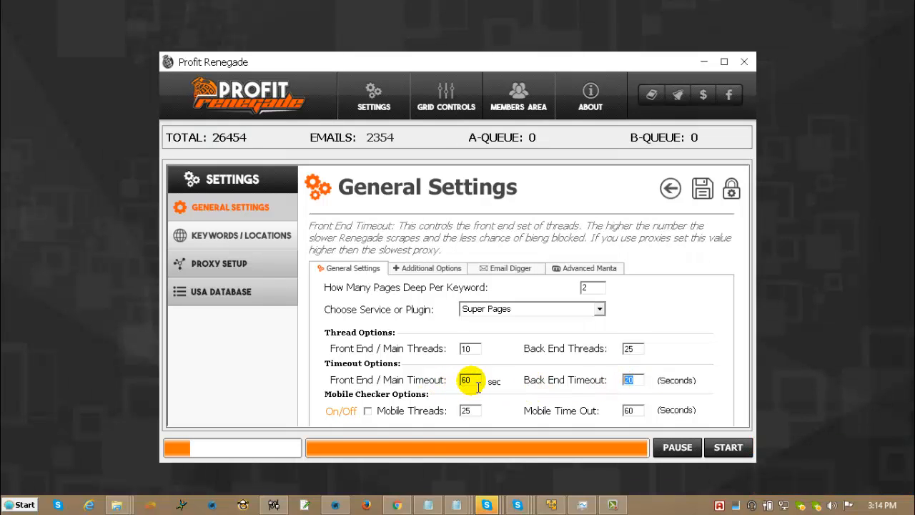
double_click(635, 386)
left_click(368, 412)
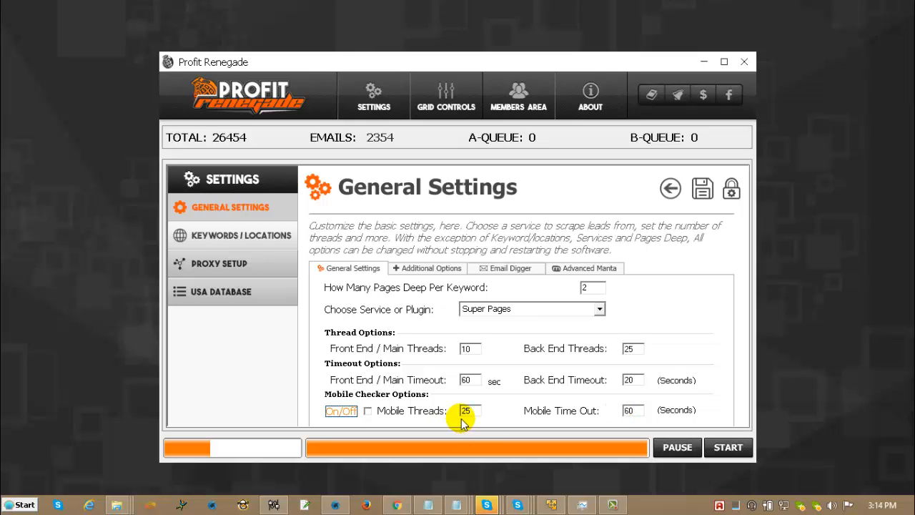
- Add the test keyword dfdfgdfg to the keyword list in the Keywords/Locations settings
left_click(243, 236)
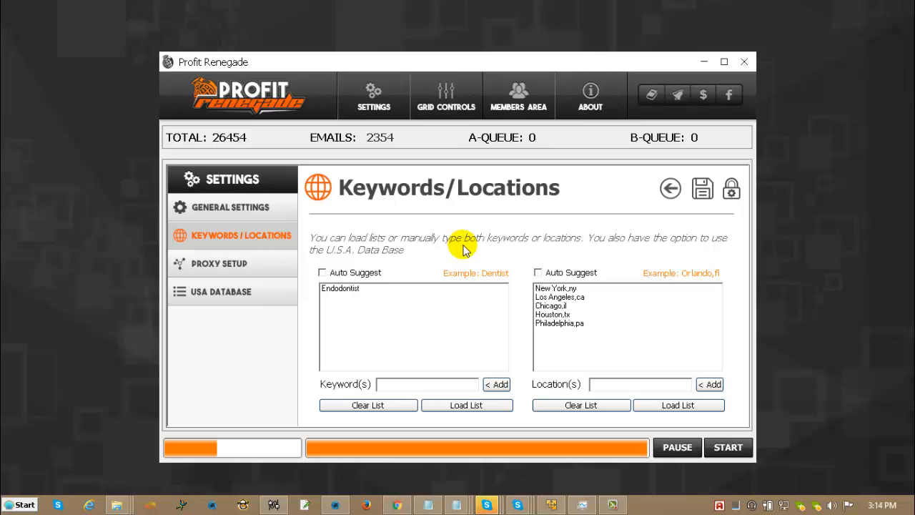
left_click(434, 386)
type("dfdgdfg")
left_click(496, 384)
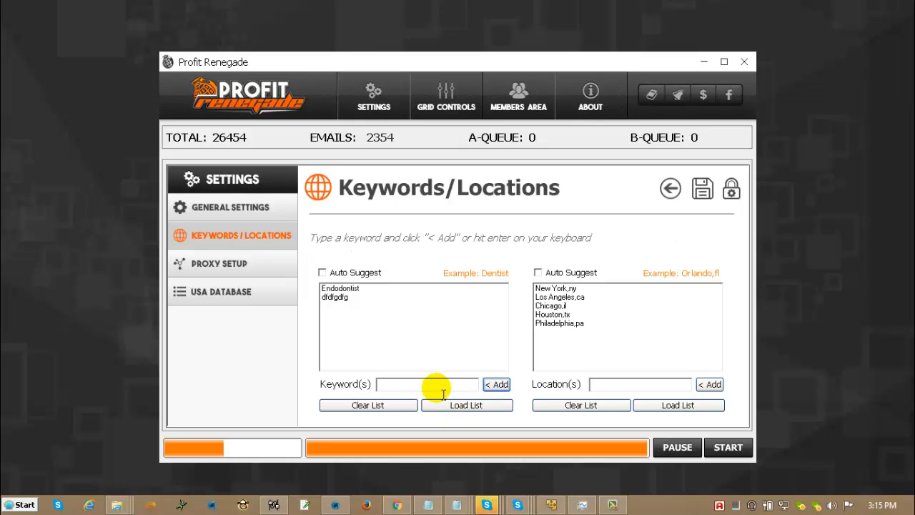
- Change the test keyword to dfdfgdfgeeeee, add it again, and take it back out of the keyword list
left_click(340, 297)
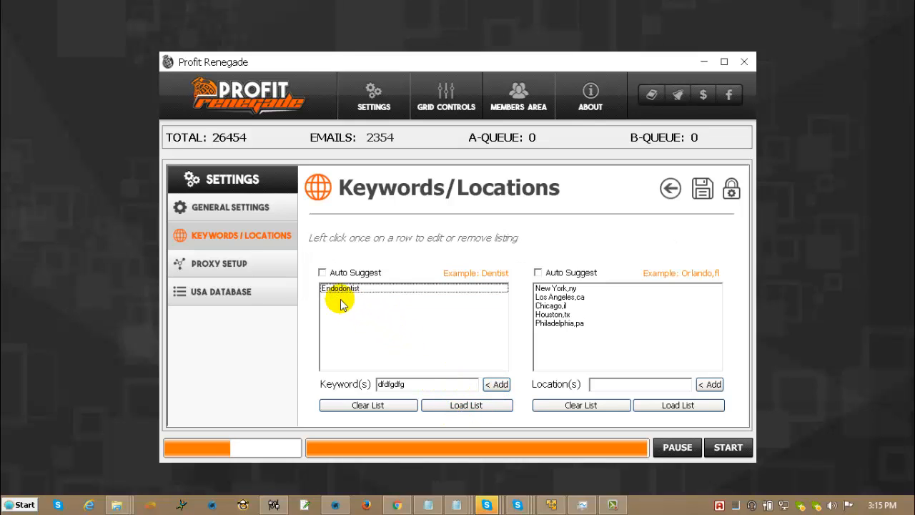
type("eeeee")
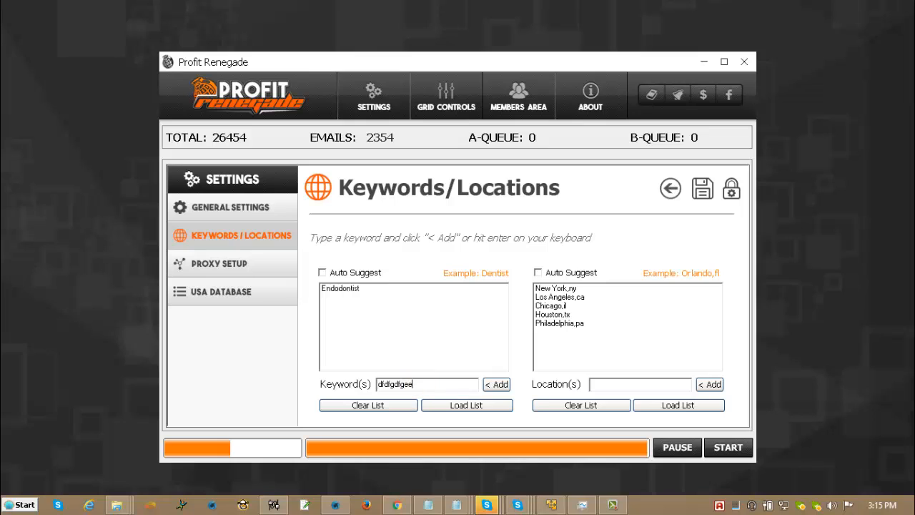
left_click(498, 384)
left_click(361, 299)
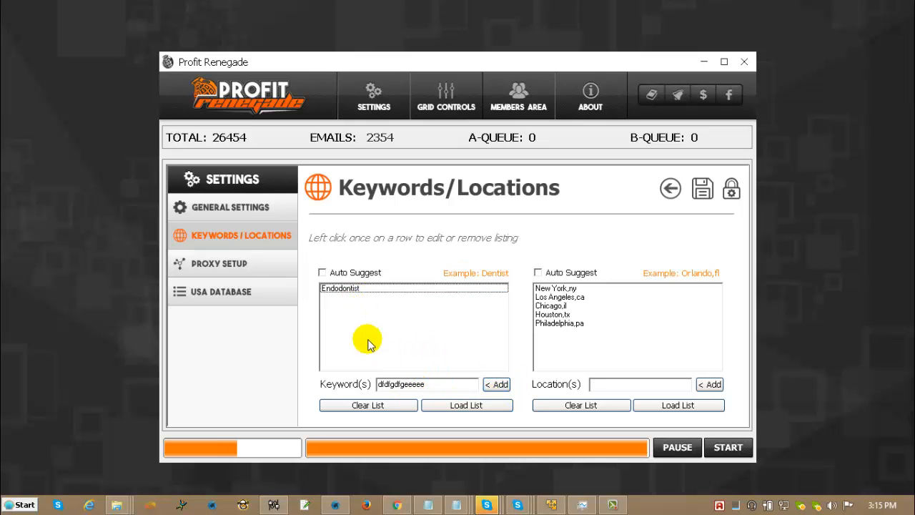
- Clear the keyword list and fill it with the built-in Dentist example keywords
left_click(368, 407)
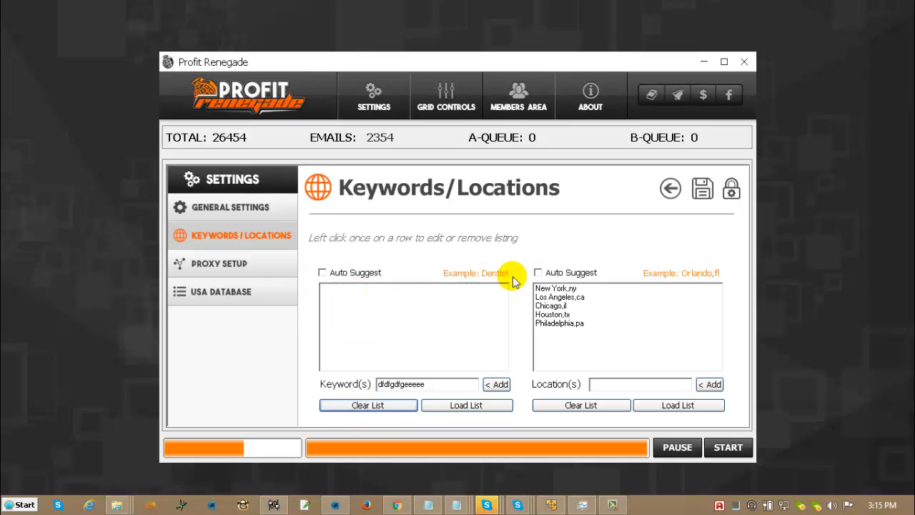
double_click(489, 272)
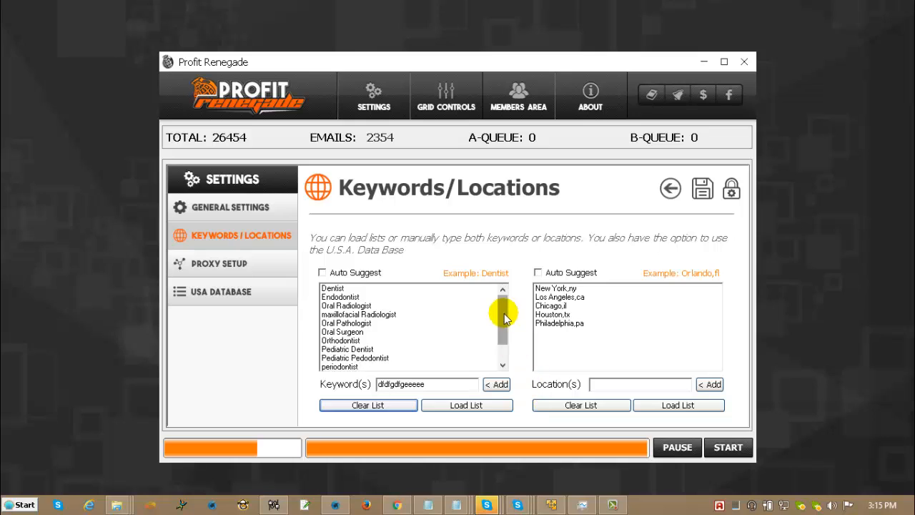
left_click_drag(498, 306, 386, 299)
- Take Dentist out of the keyword list and re-add it at the end, then remove Pediatric Dentist
left_click(336, 288)
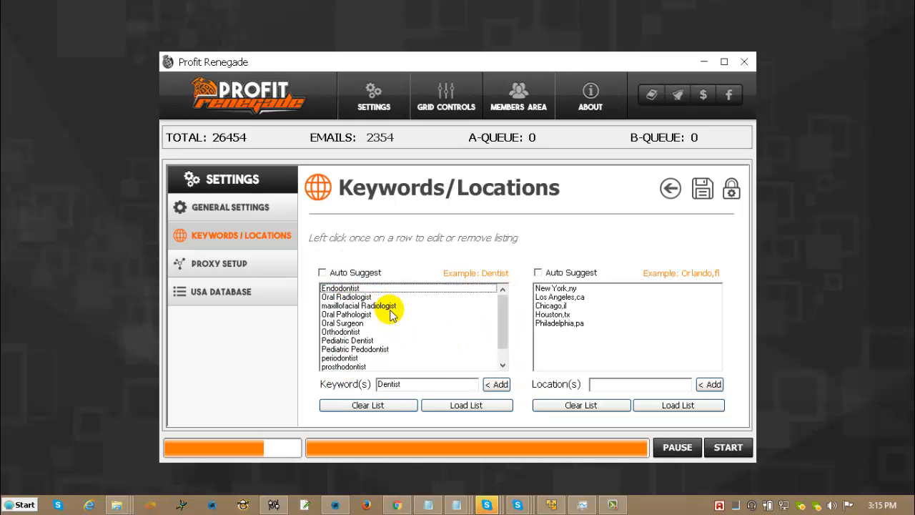
left_click_drag(394, 384, 365, 388)
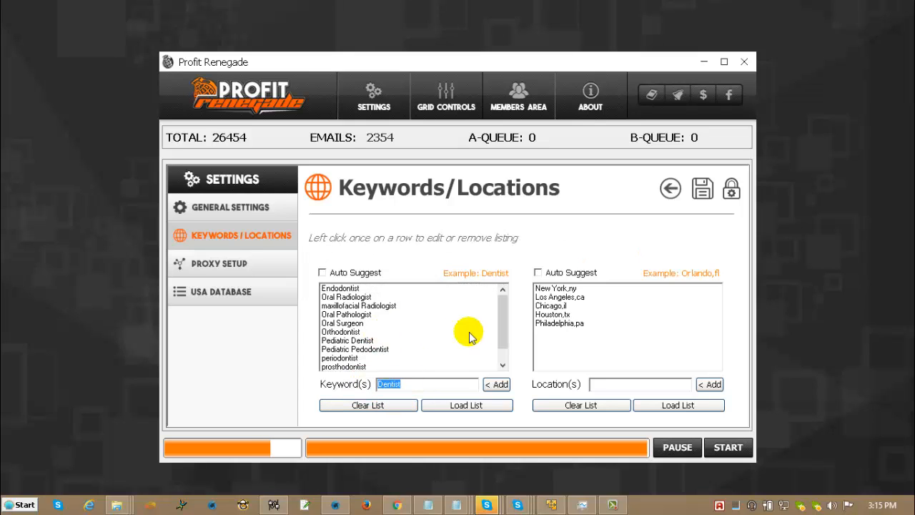
left_click_drag(498, 307, 501, 347)
left_click(496, 384)
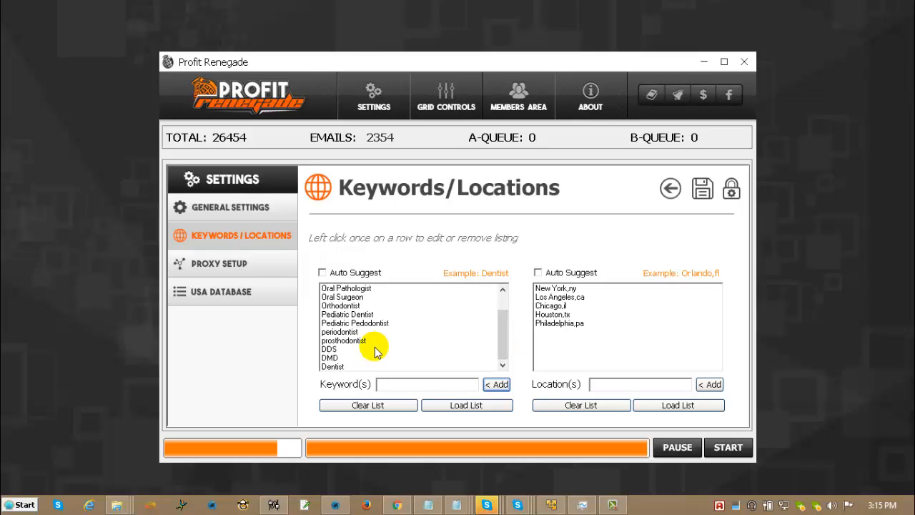
left_click(358, 315)
scroll(347, 326, "up", 1)
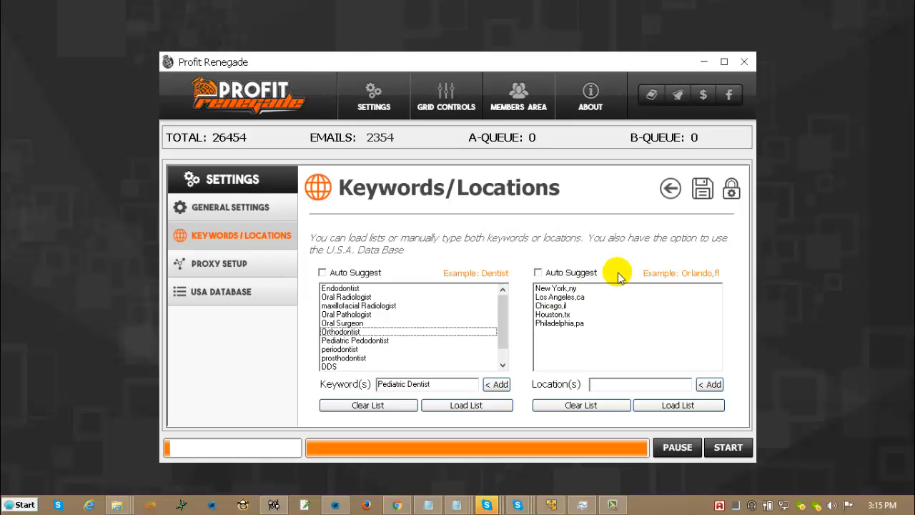
- Review the proxy setup's user-agent strings and the options for loading or clearing the front-end proxy list
left_click(243, 263)
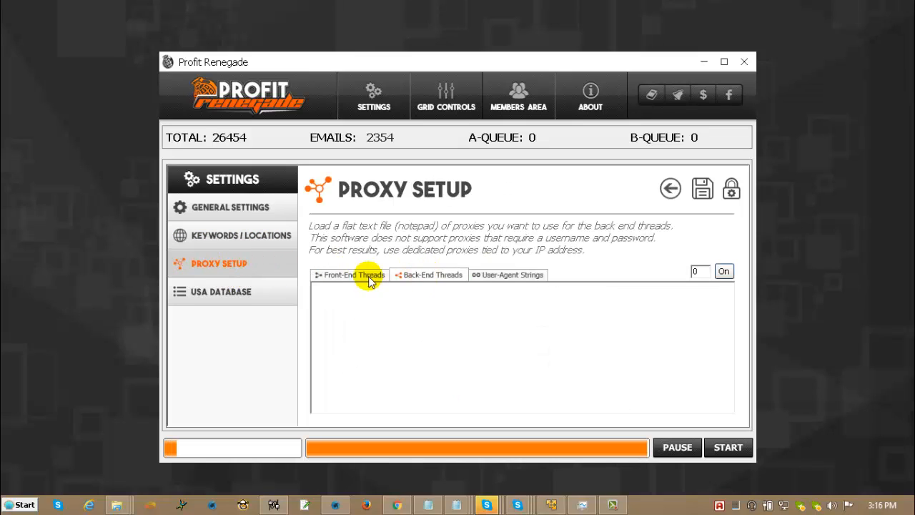
left_click(487, 276)
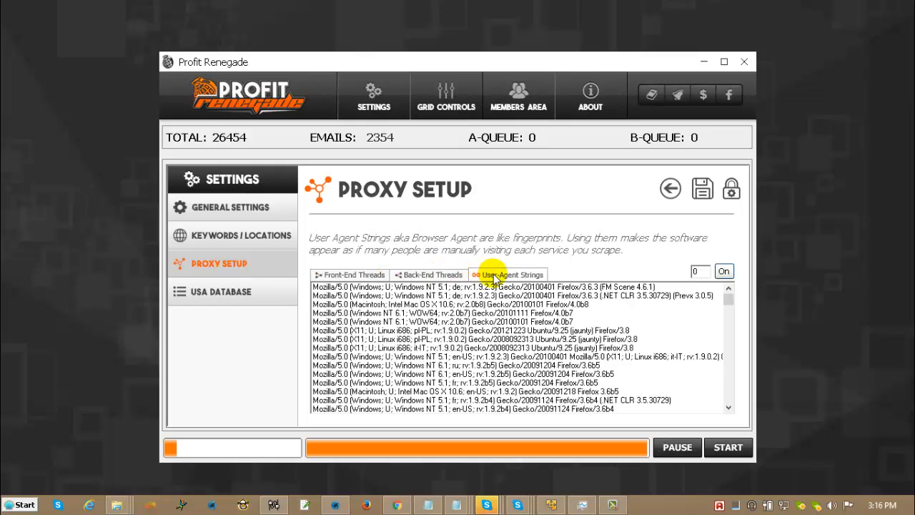
left_click(360, 277)
right_click(357, 299)
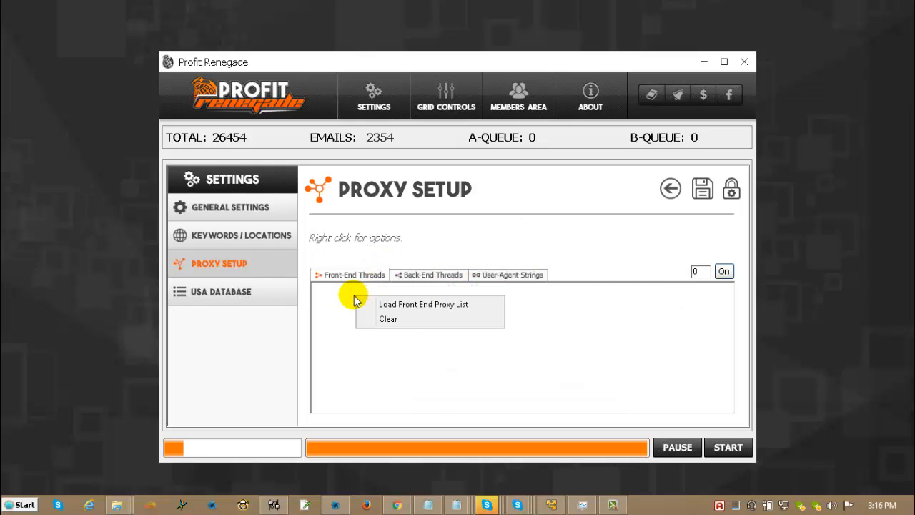
left_click(333, 296)
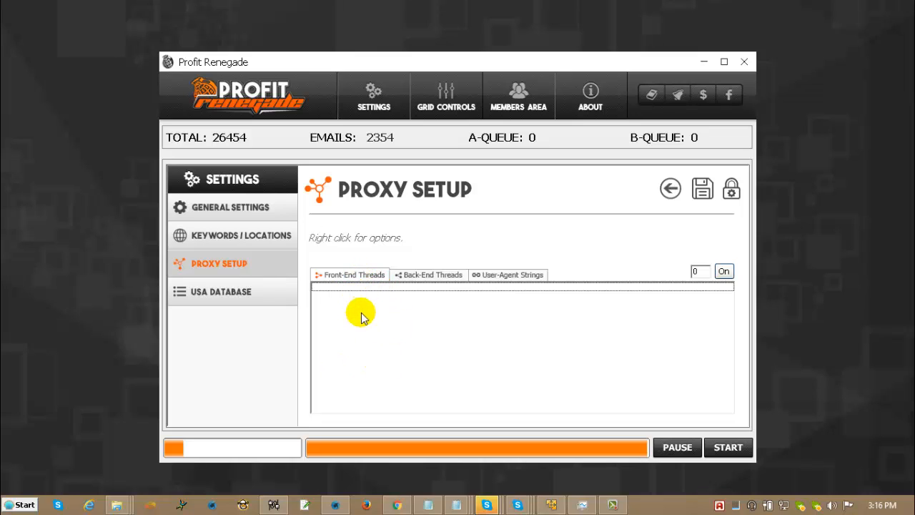
- Check the front-end proxy list's loading options, look over the user-agent strings, and go back to the front-end proxy list
right_click(361, 317)
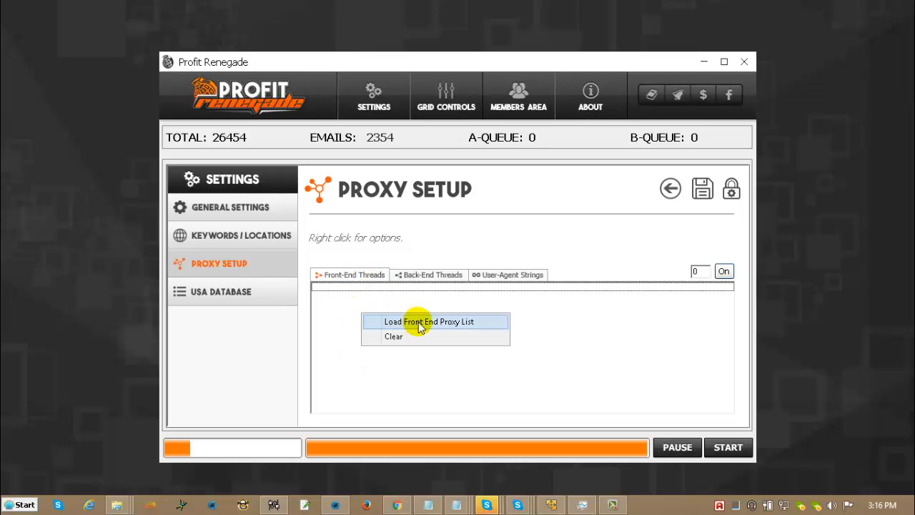
left_click(589, 327)
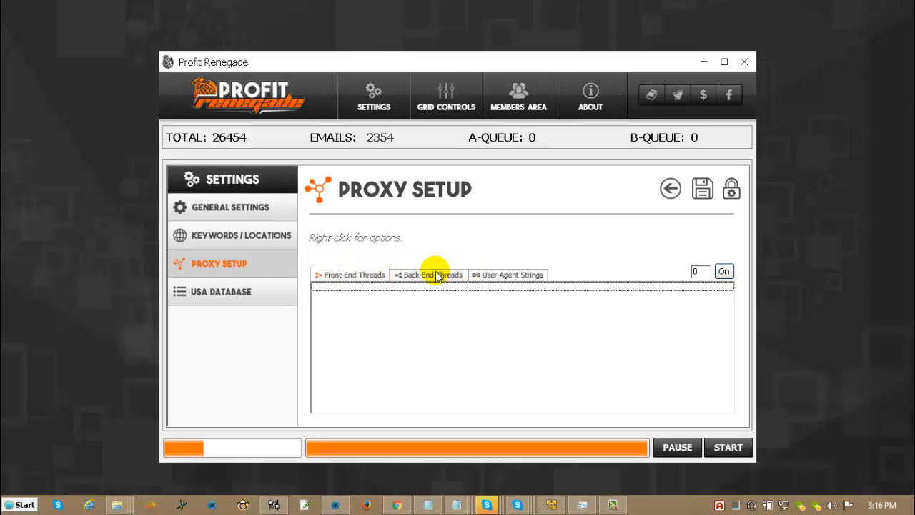
left_click(532, 274)
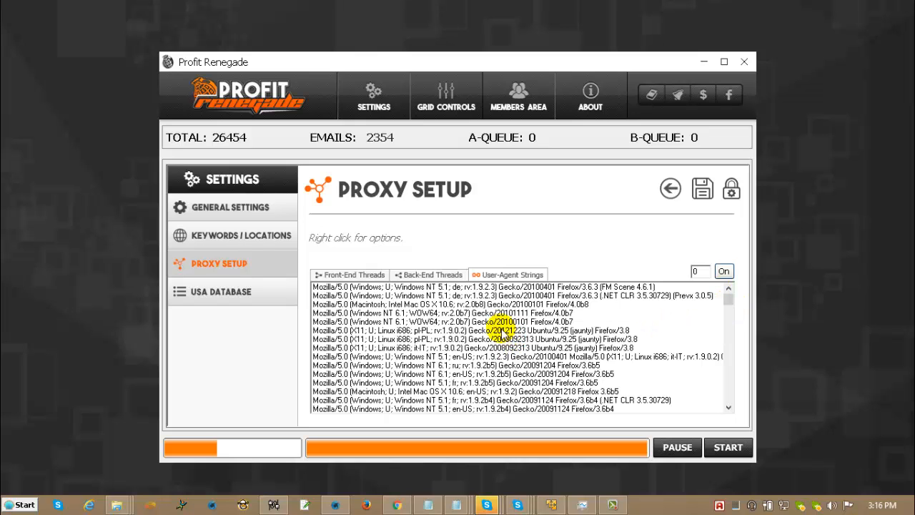
left_click_drag(728, 300, 734, 251)
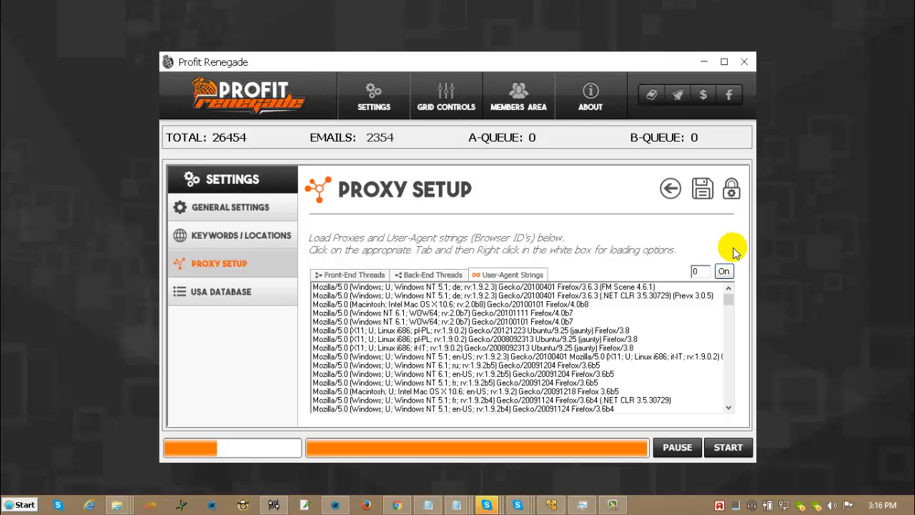
left_click(342, 276)
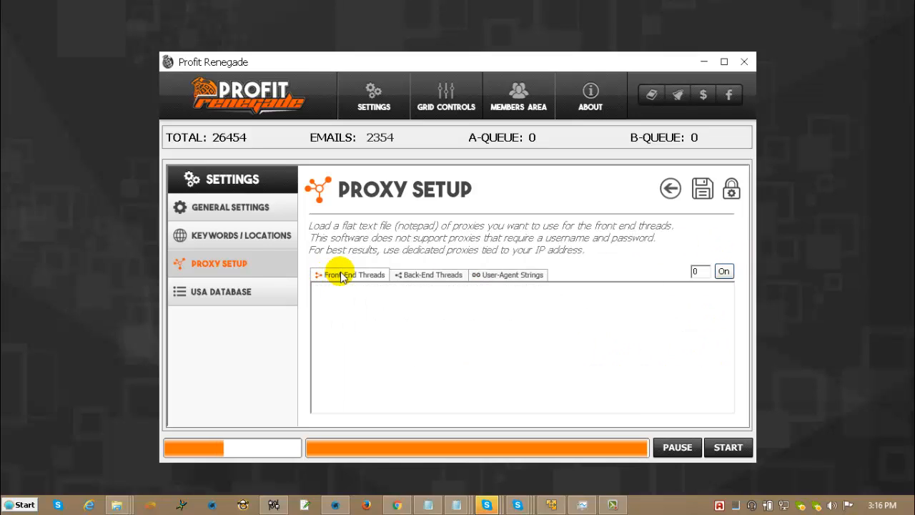
- Search the USA database by state for fl and add the found cities to the location list
left_click(233, 299)
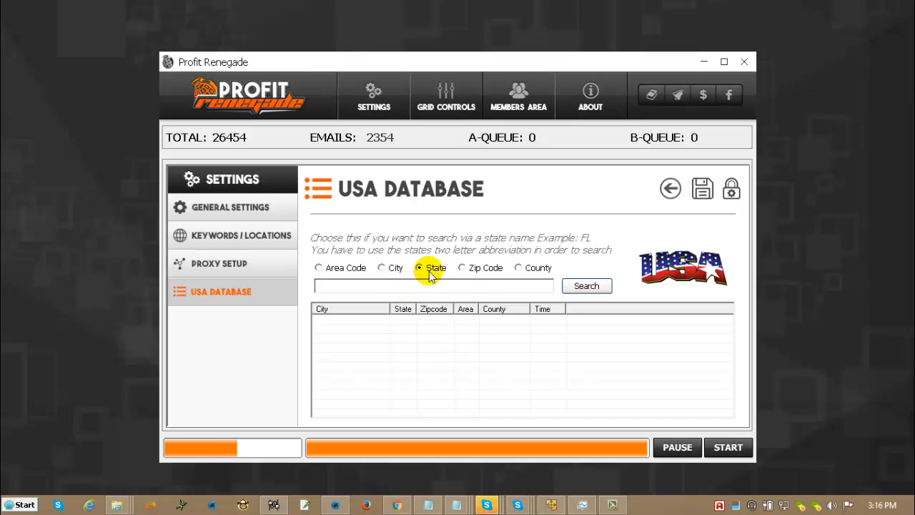
left_click(396, 286)
type("fl")
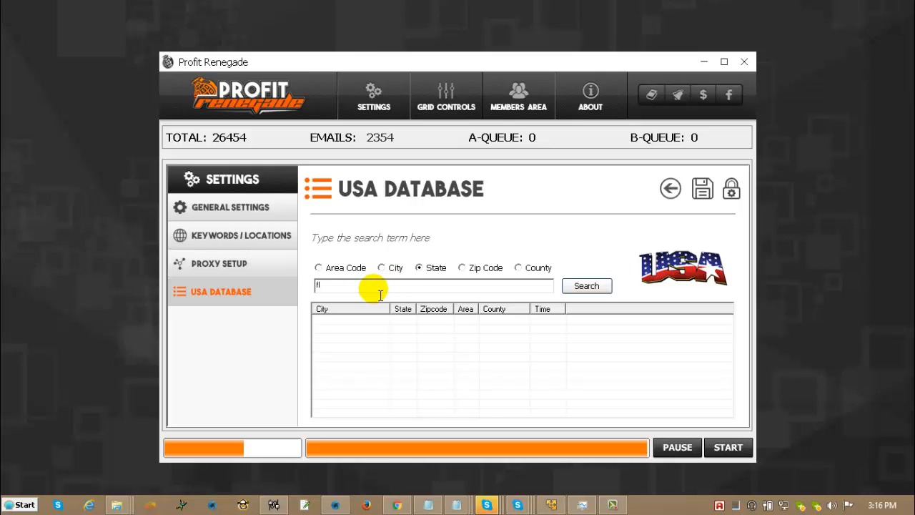
left_click(577, 285)
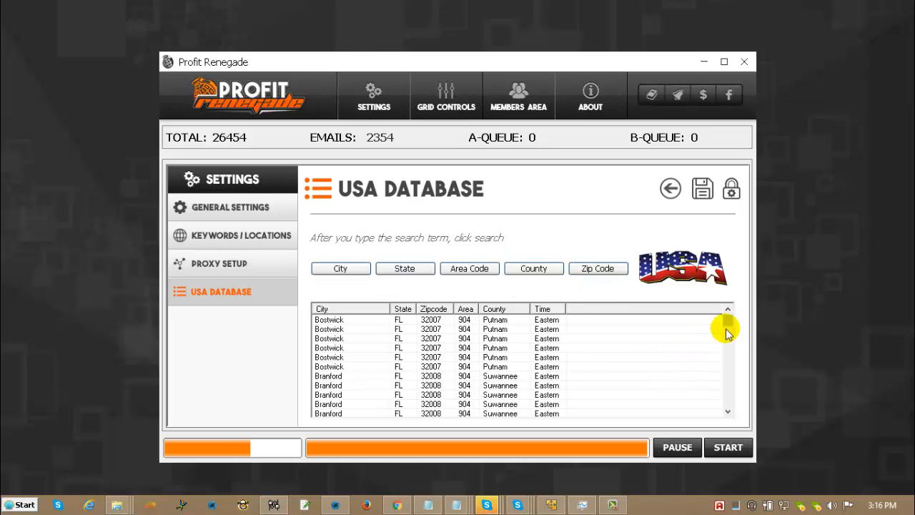
mouse_move(727, 320)
left_mouse_down()
mouse_move(739, 404)
mouse_move(739, 307)
left_mouse_up()
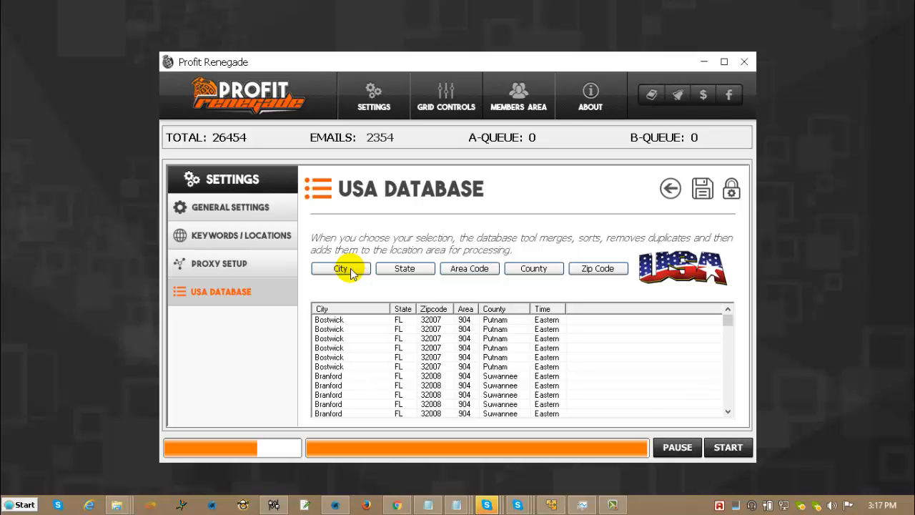
left_click(327, 271)
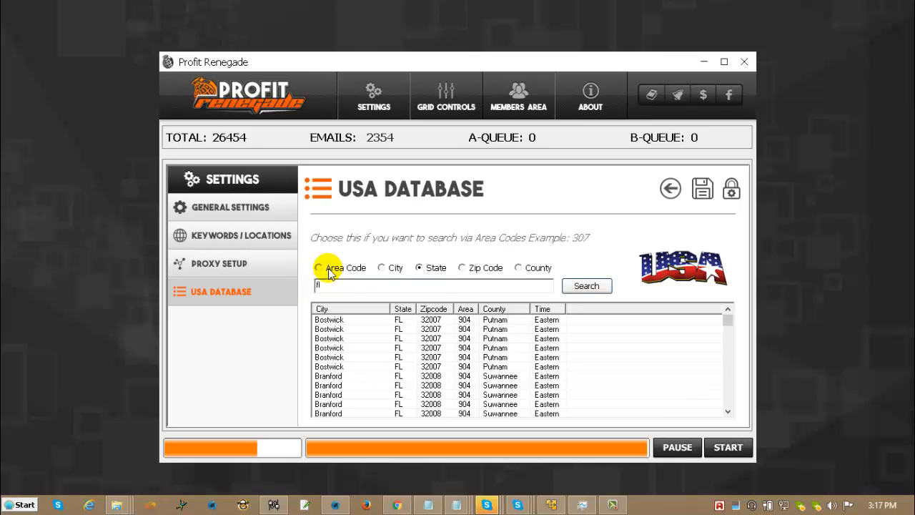
- Switch the USA database search to Area Code, then check the Florida cities in the keywords and locations settings
left_click(330, 274)
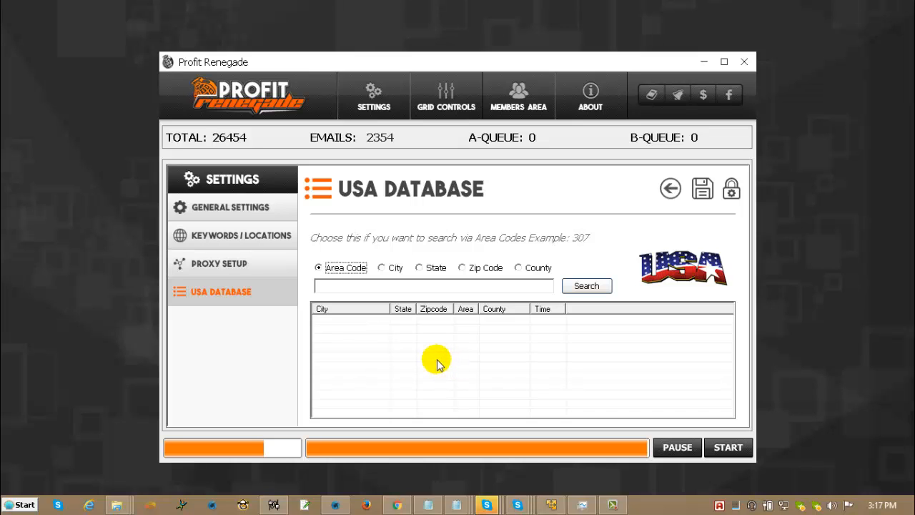
left_click(247, 245)
mouse_move(715, 302)
left_mouse_down()
mouse_move(718, 361)
mouse_move(717, 291)
left_mouse_up()
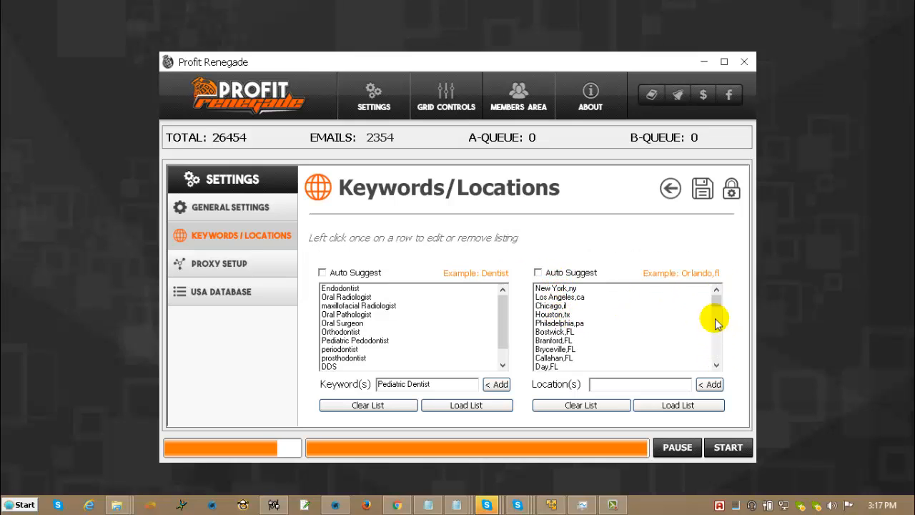
mouse_move(718, 298)
left_mouse_down()
mouse_move(717, 353)
mouse_move(720, 293)
left_mouse_up()
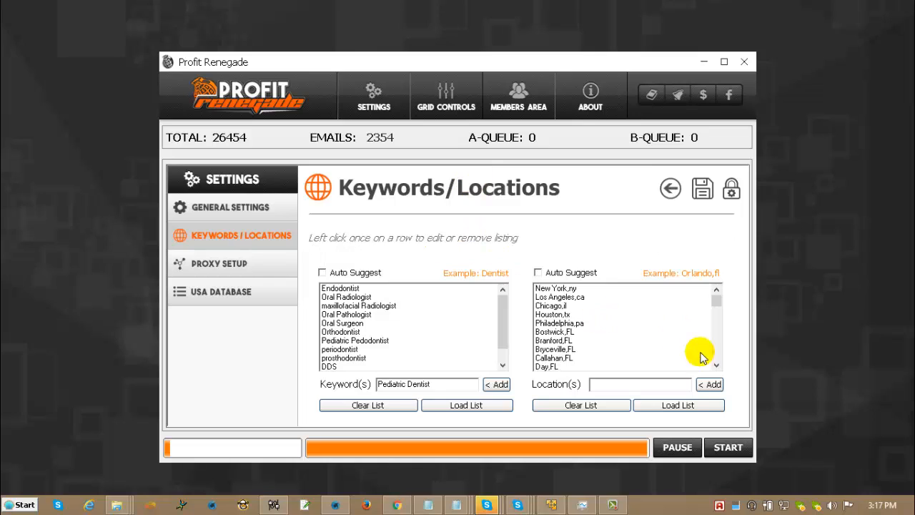
- Return to the main lead grid and reopen the settings options, going back and forth twice
left_click(672, 192)
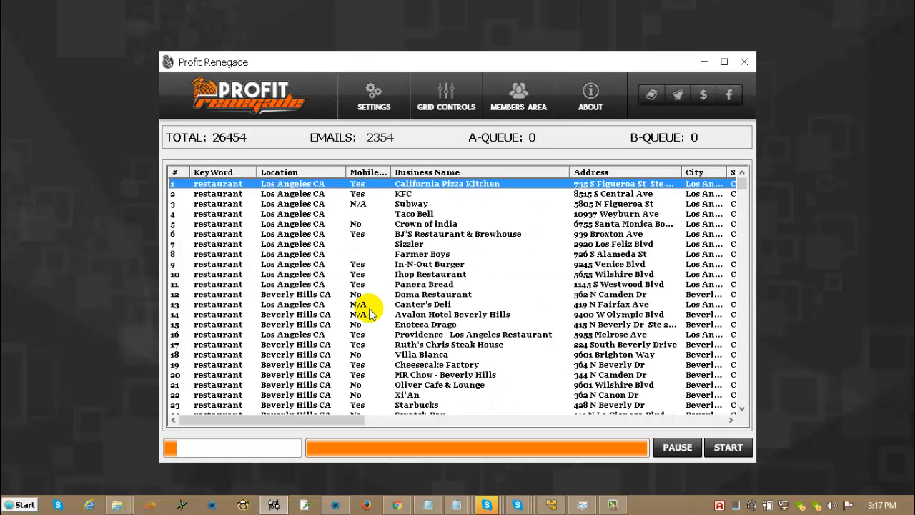
left_click(373, 96)
left_click(372, 127)
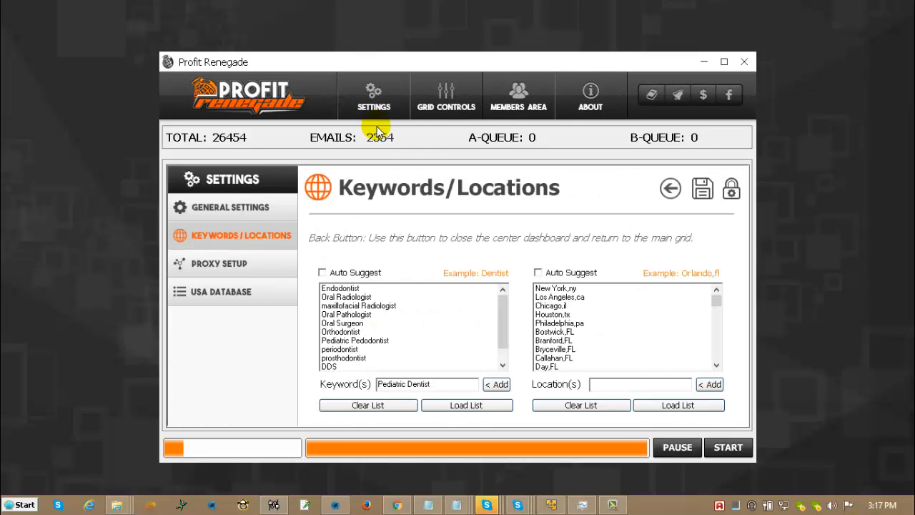
left_click(668, 192)
left_click(374, 98)
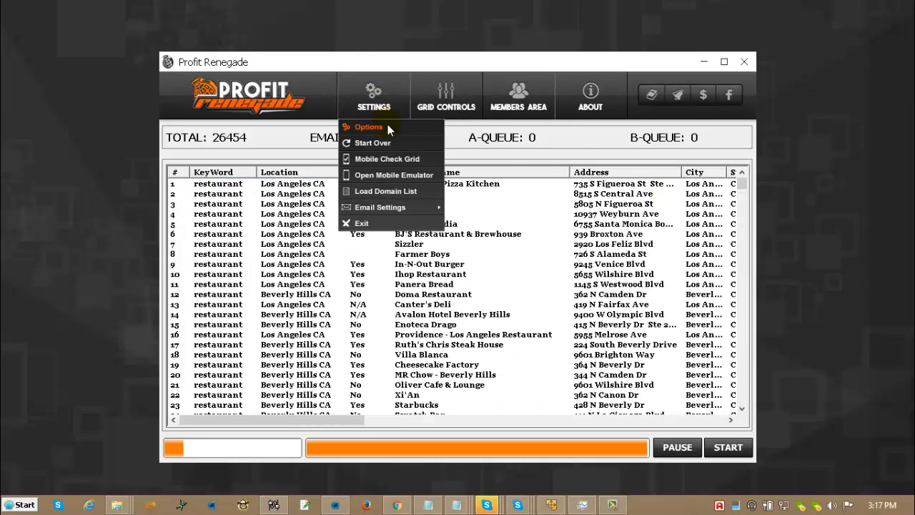
left_click(387, 124)
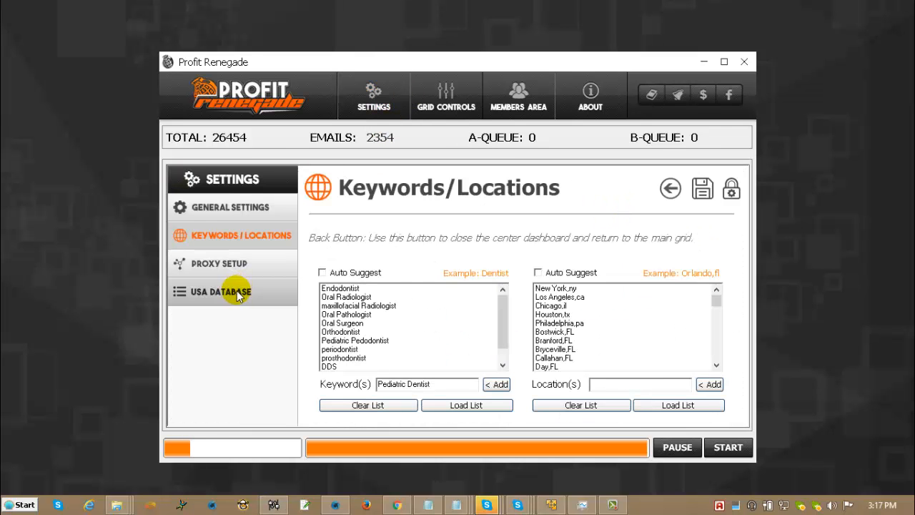
- Review the Additional Options of the general settings, including plugin display, grid appearance, lead filters and auto save
left_click(231, 207)
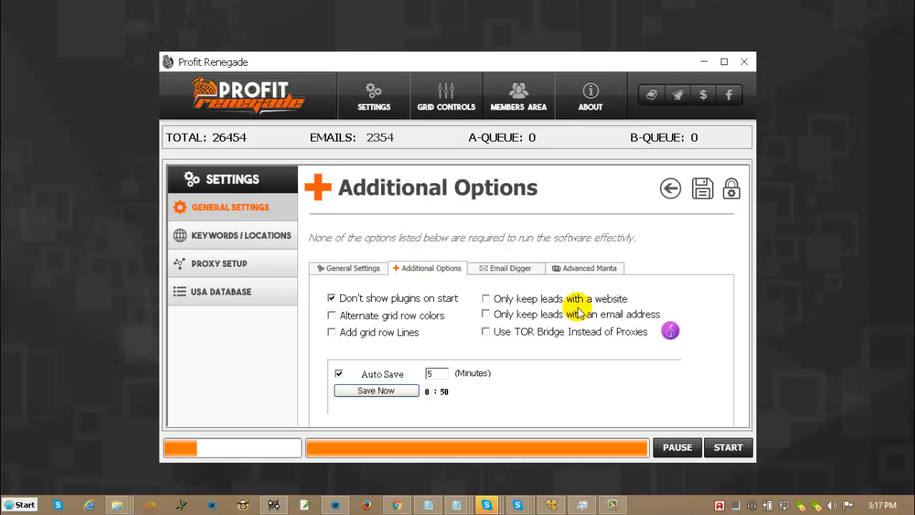
mouse_move(380, 295)
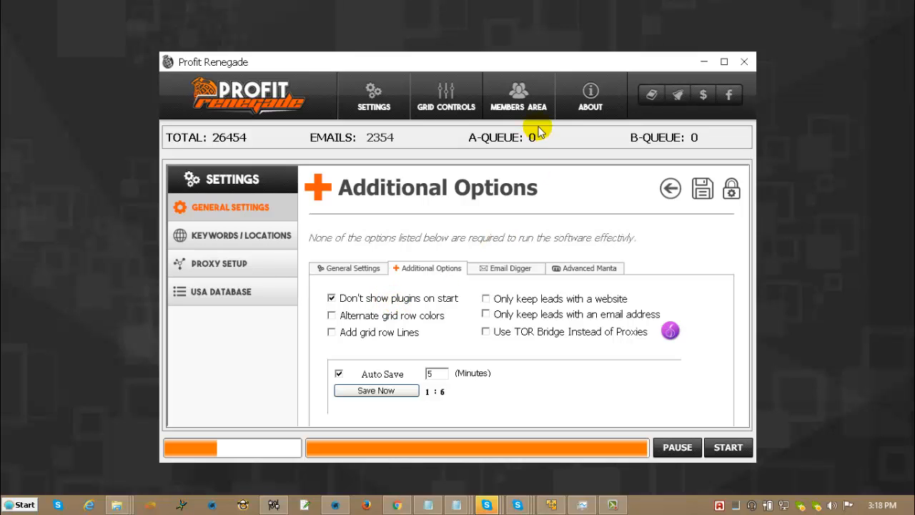
left_click(564, 108)
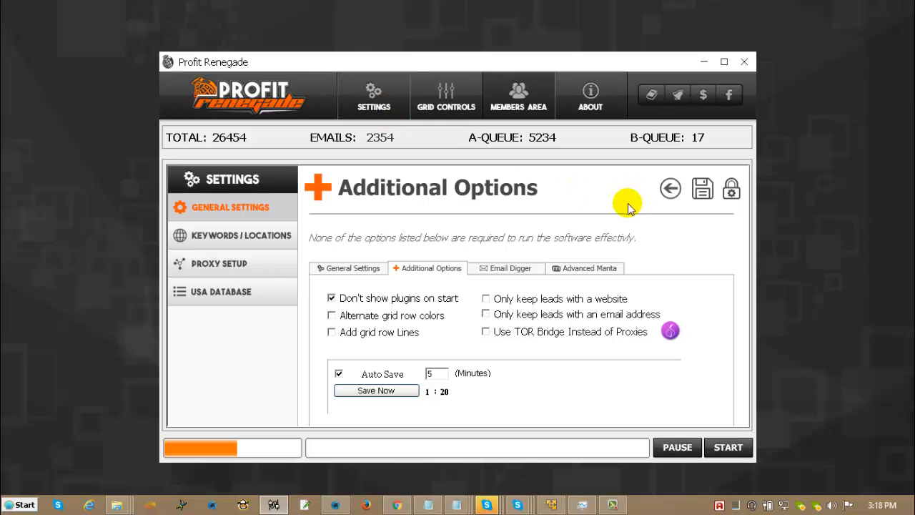
- Turn on Alternate grid row colors in the Additional Options and view the effect in the lead grid
left_click(670, 188)
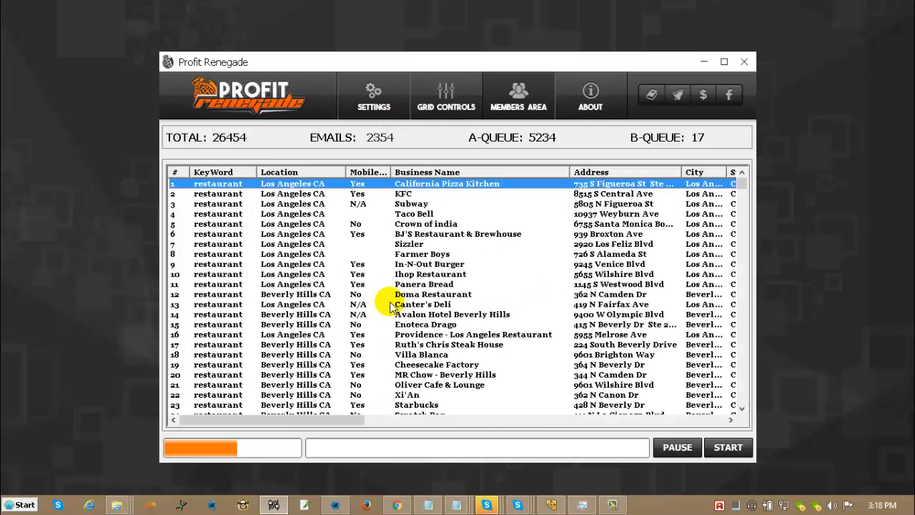
left_click(396, 96)
left_click(393, 121)
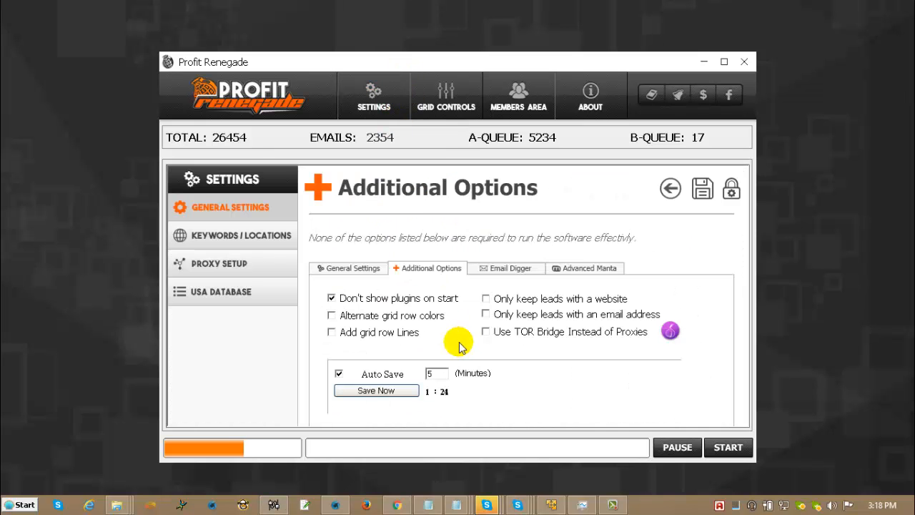
left_click(331, 315)
left_click(670, 188)
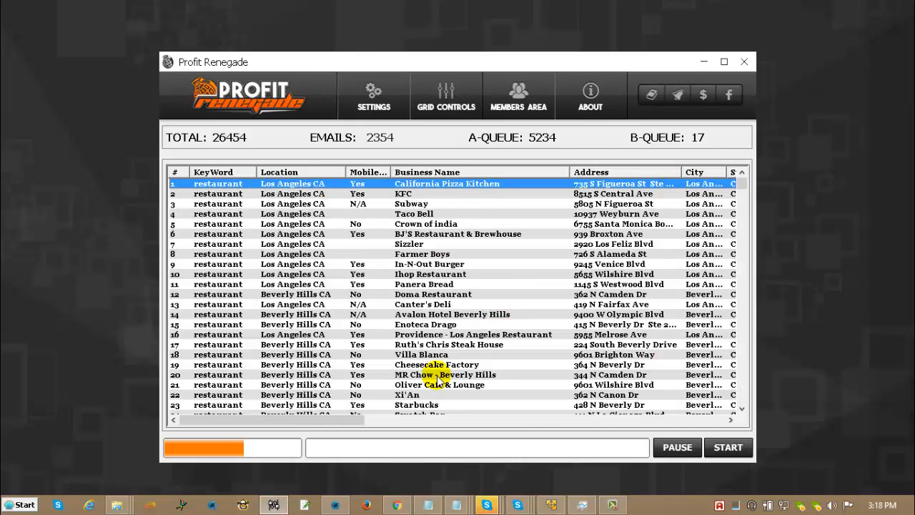
- Turn off Alternate grid row colors, turn on Add grid row Lines, and view the lead grid
left_click(390, 104)
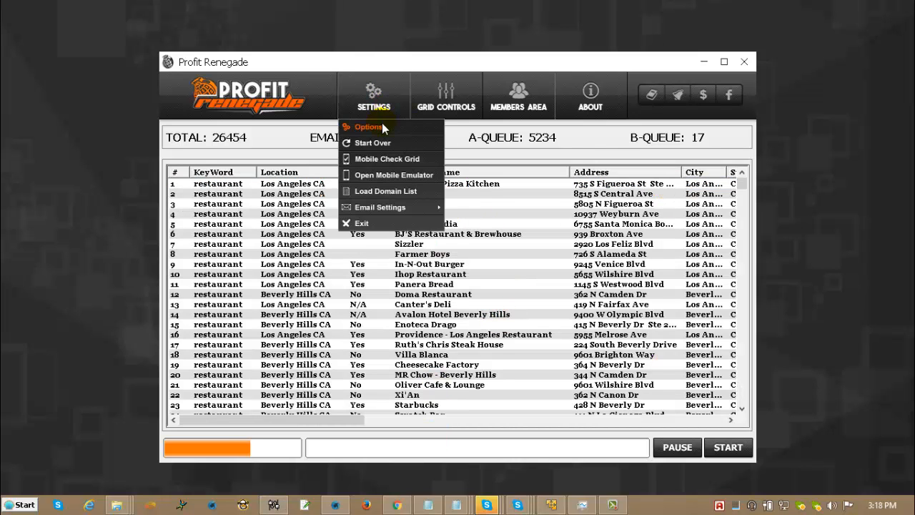
left_click(381, 122)
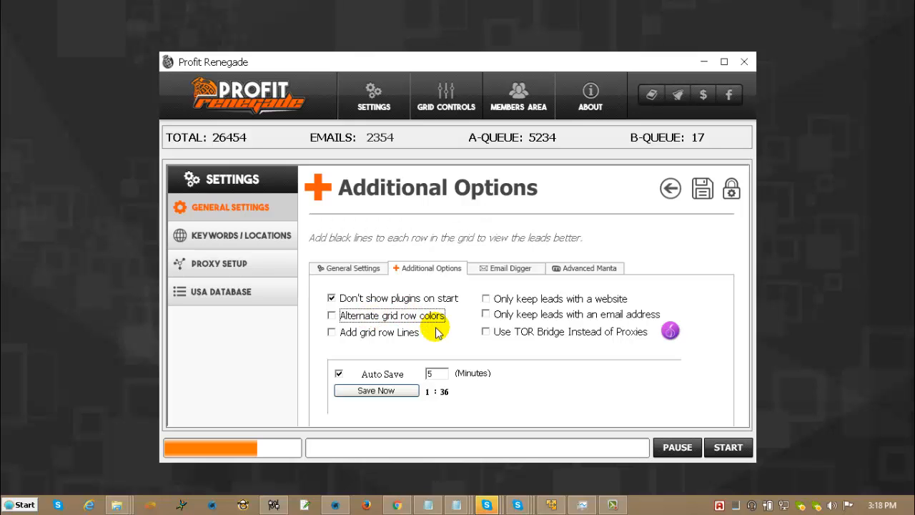
left_click(399, 333)
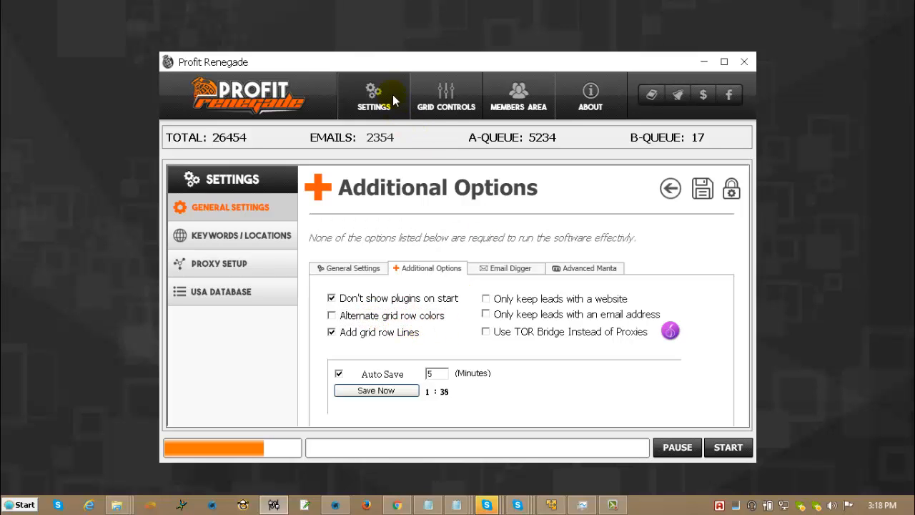
left_click(668, 187)
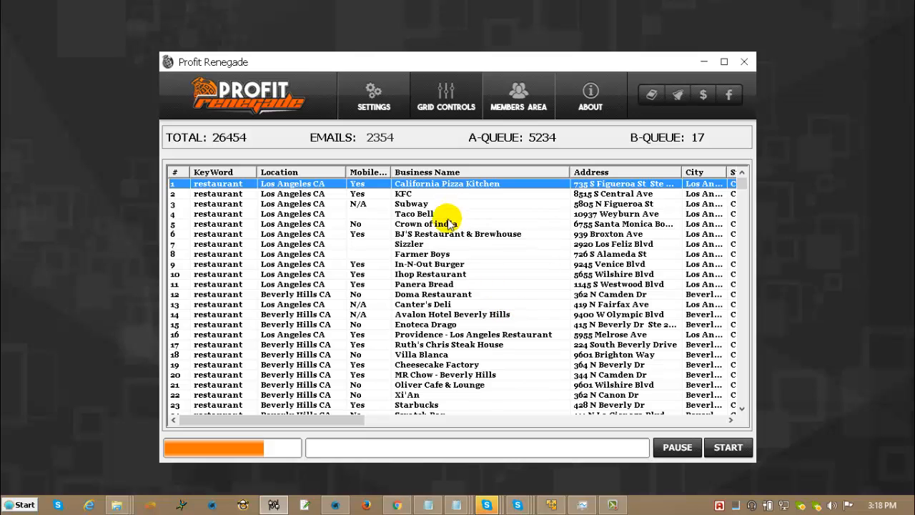
- Turn on Alternate grid row colors together with the row lines and look at the lead grid
left_click(376, 95)
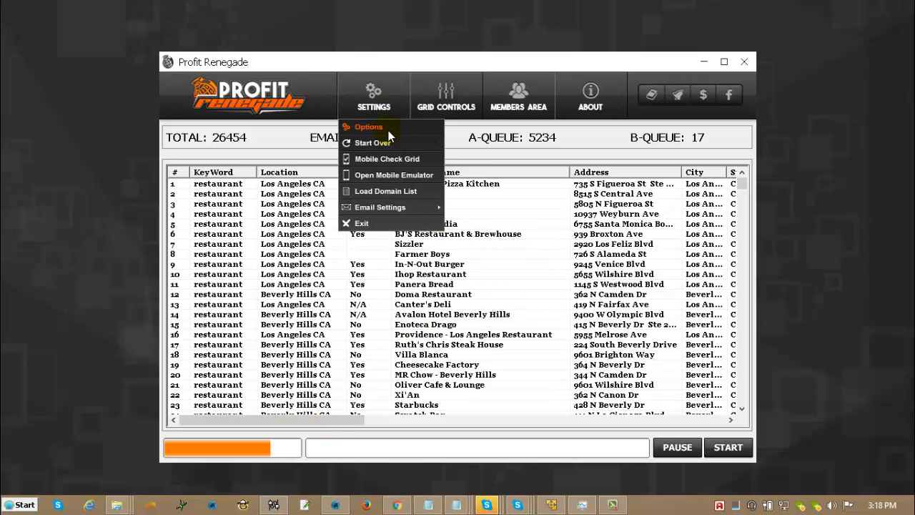
left_click(390, 135)
left_click(352, 315)
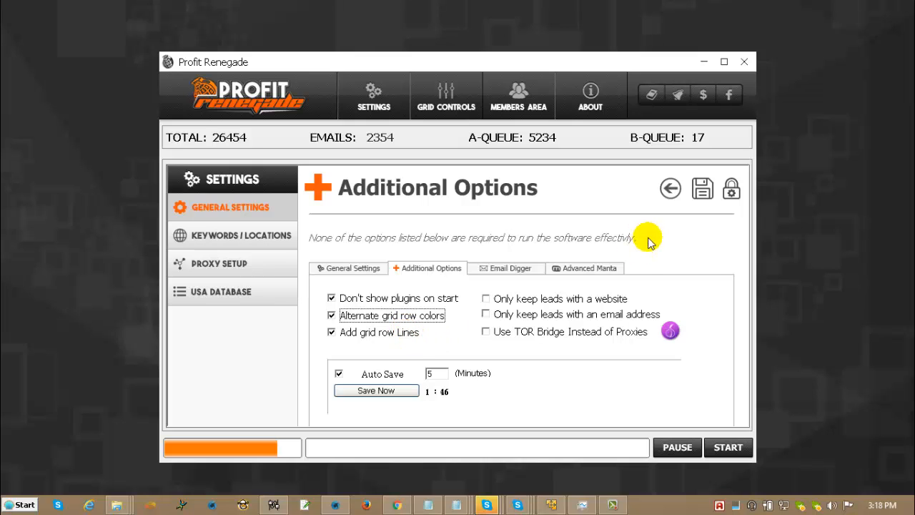
left_click(674, 188)
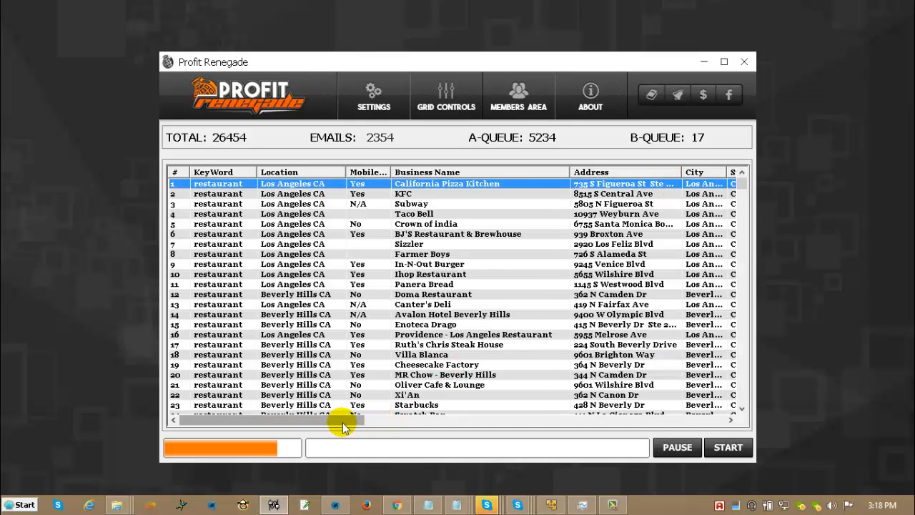
mouse_move(348, 422)
left_mouse_down()
mouse_move(417, 426)
mouse_move(341, 427)
left_mouse_up()
- Turn off both Alternate grid row colors and Add grid row Lines in the Additional Options
left_click(373, 99)
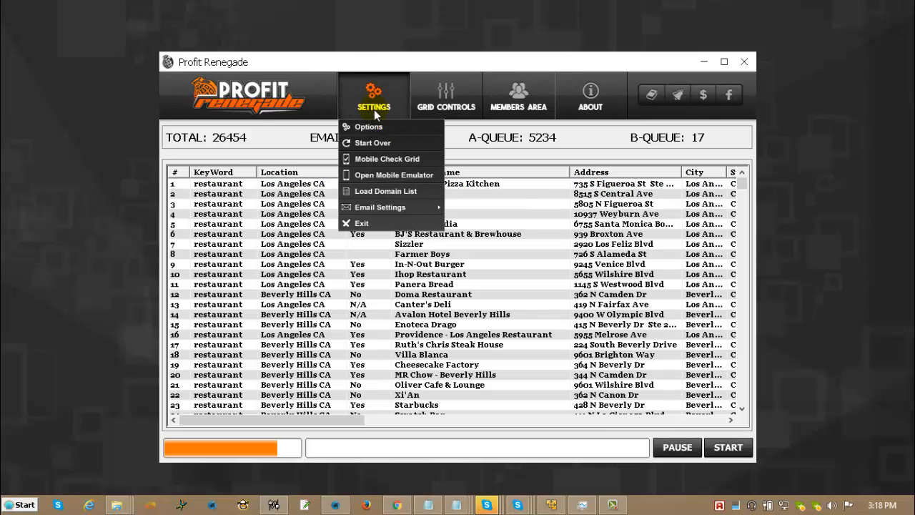
left_click(374, 127)
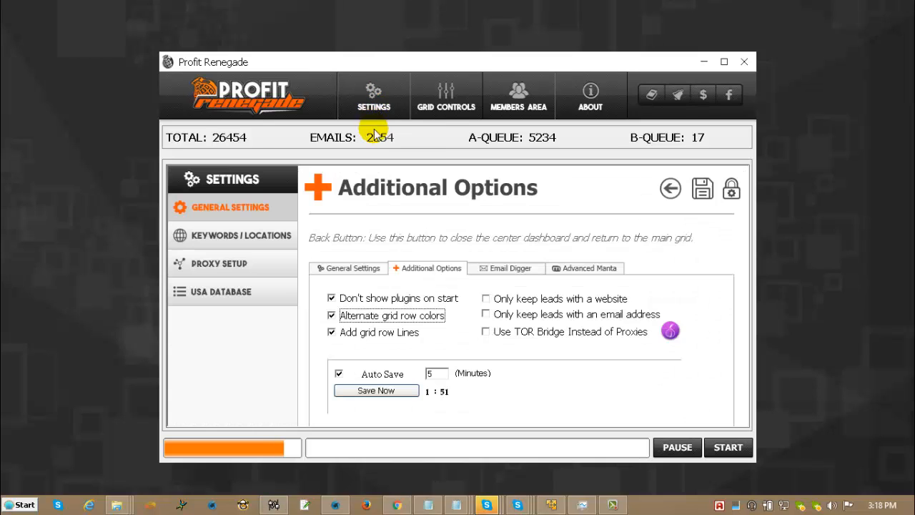
left_click(336, 315)
left_click(350, 332)
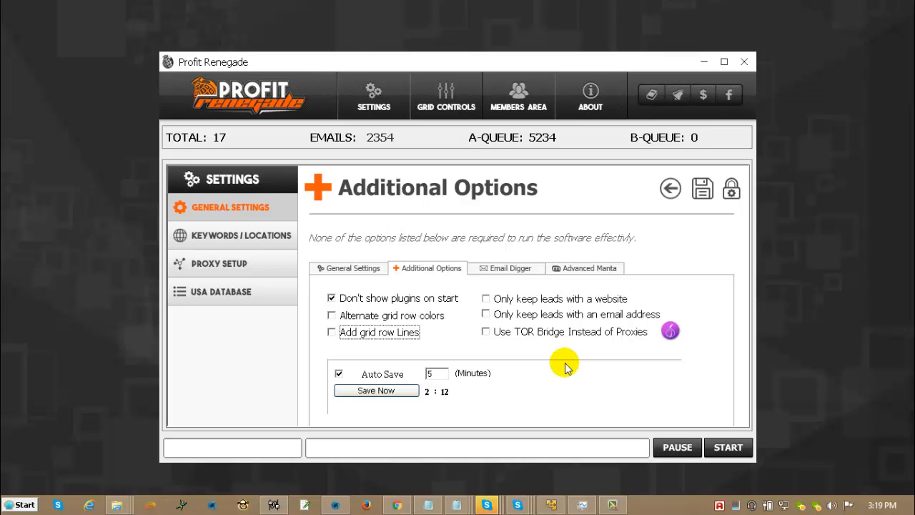
- Pause the lead processing and open the Email Digger settings
left_click(674, 446)
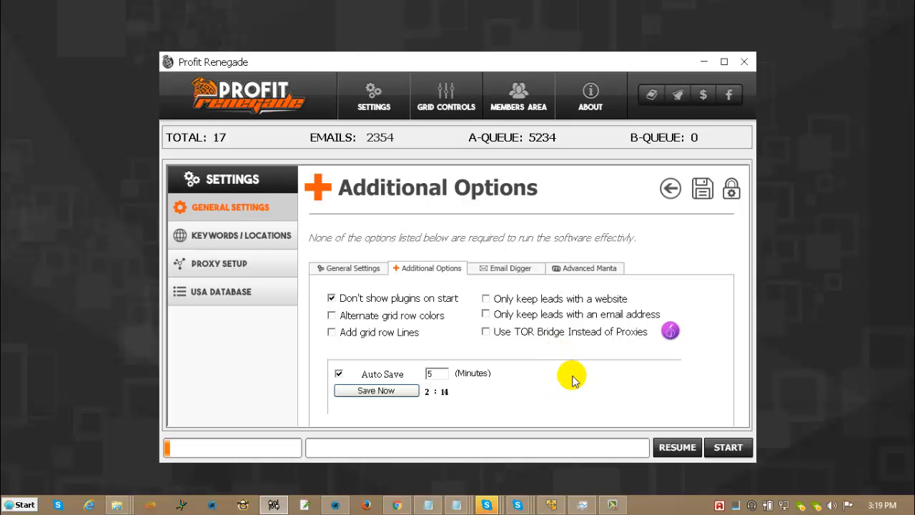
left_click(506, 268)
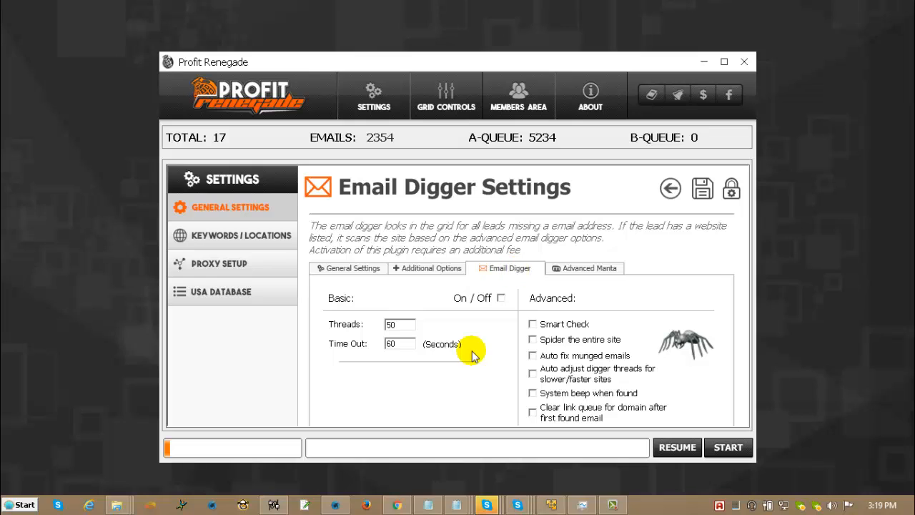
- Glance between the Additional Options and Email Digger settings, and toggle Use TOR Bridge Instead of Proxies in the Additional Options
left_click(445, 270)
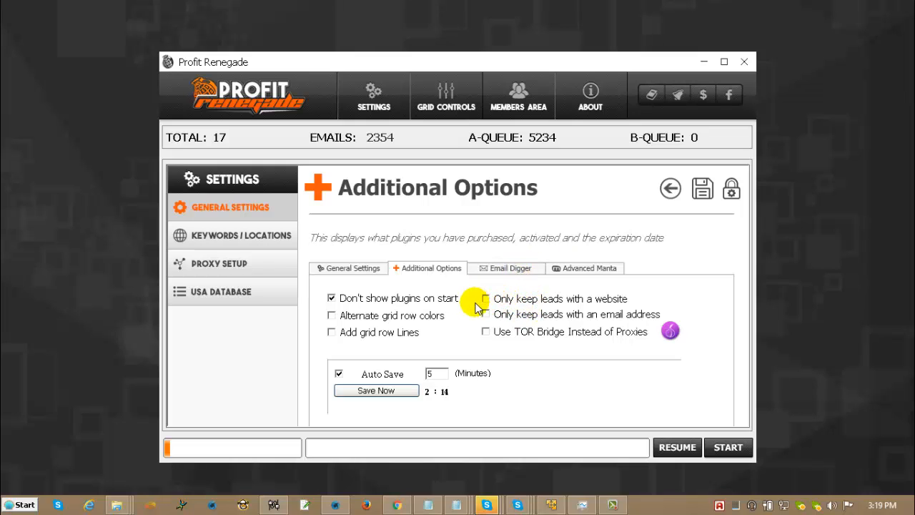
left_click(512, 269)
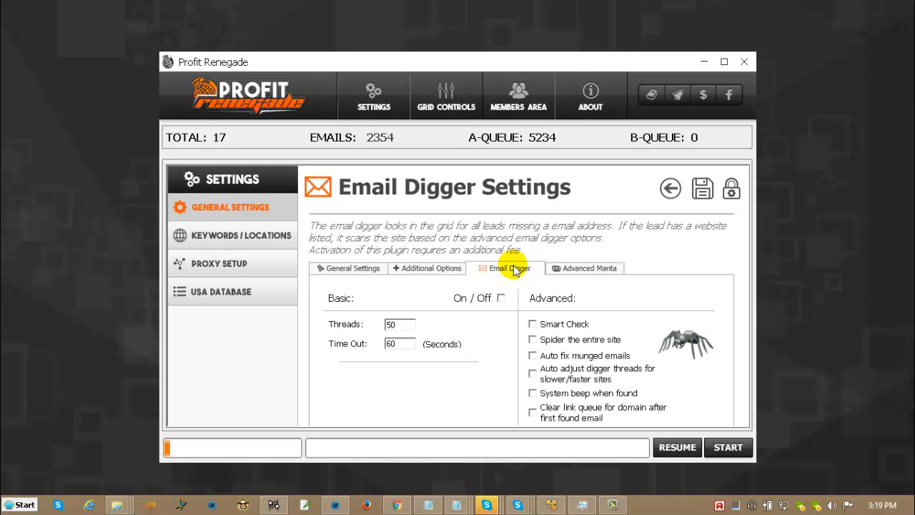
left_click(431, 268)
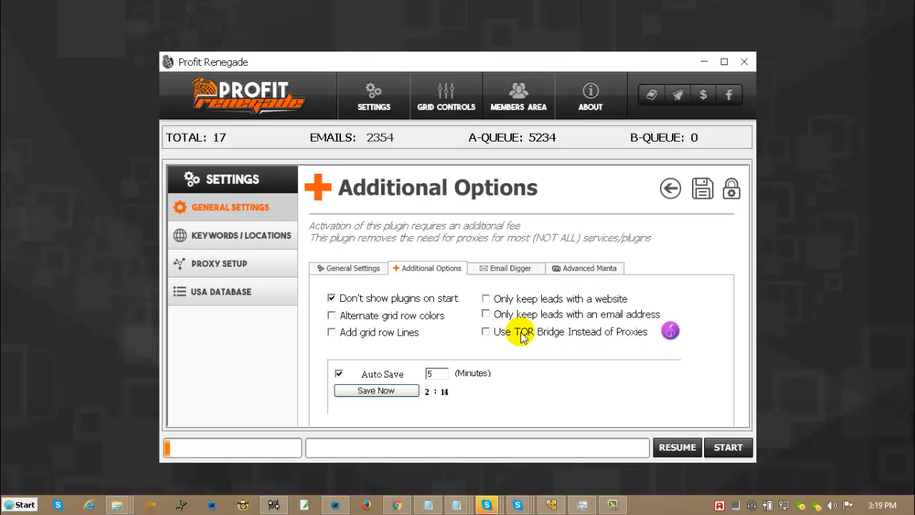
left_click(486, 332)
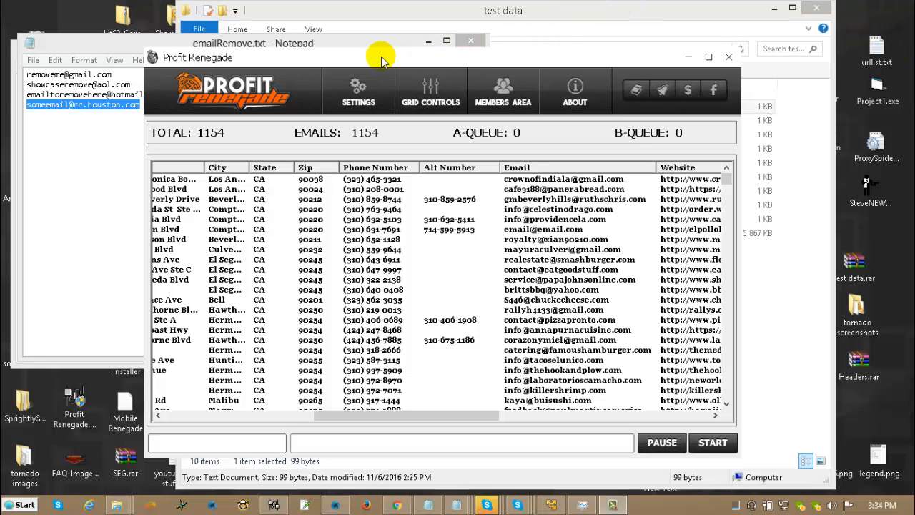
- Open the General Settings page and return to the lead grid
left_click(349, 87)
left_click(356, 123)
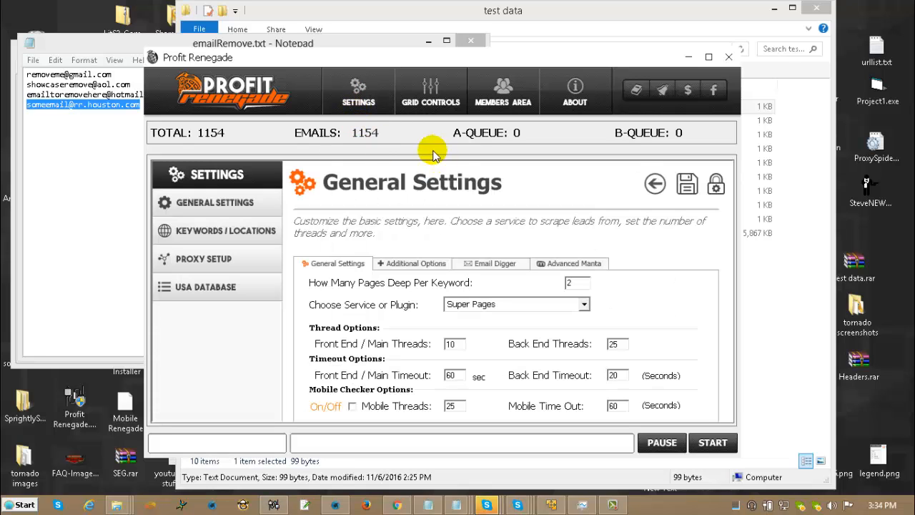
left_click(656, 184)
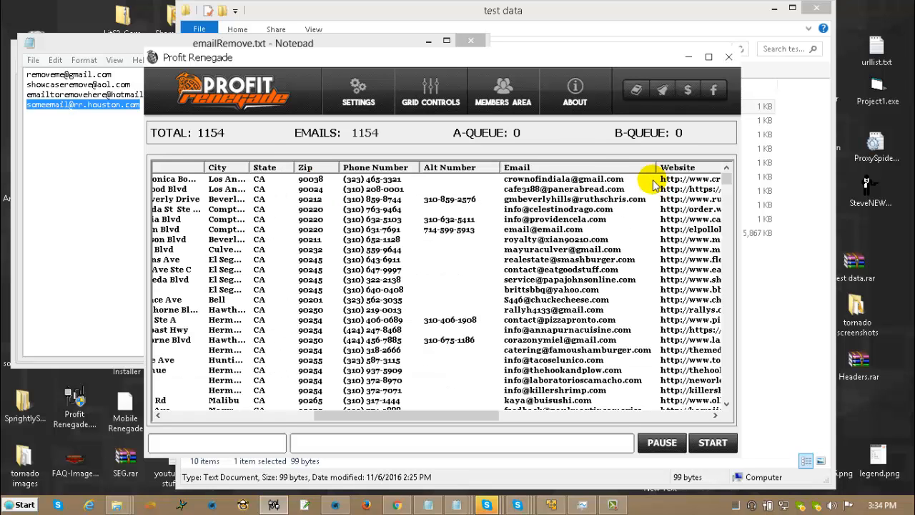
- Open the email settings and add a campaign named zzzzzzzzz
left_click(368, 108)
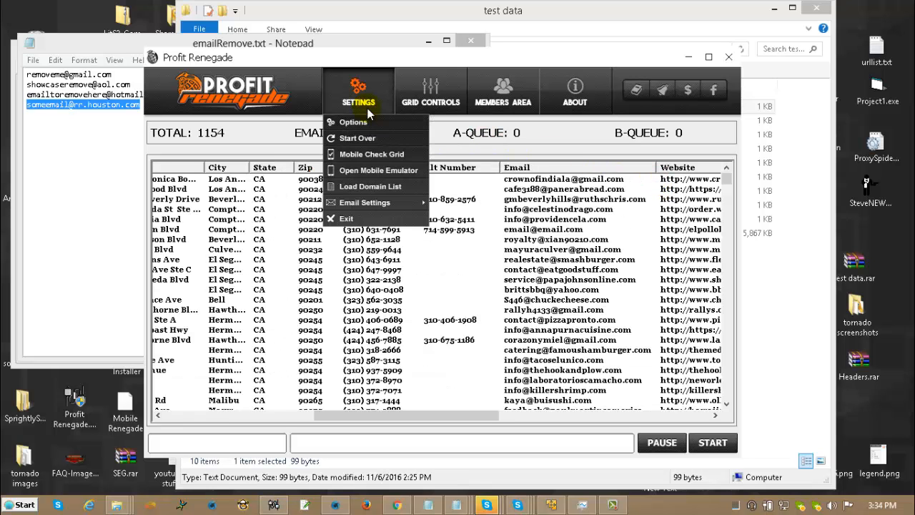
mouse_move(369, 202)
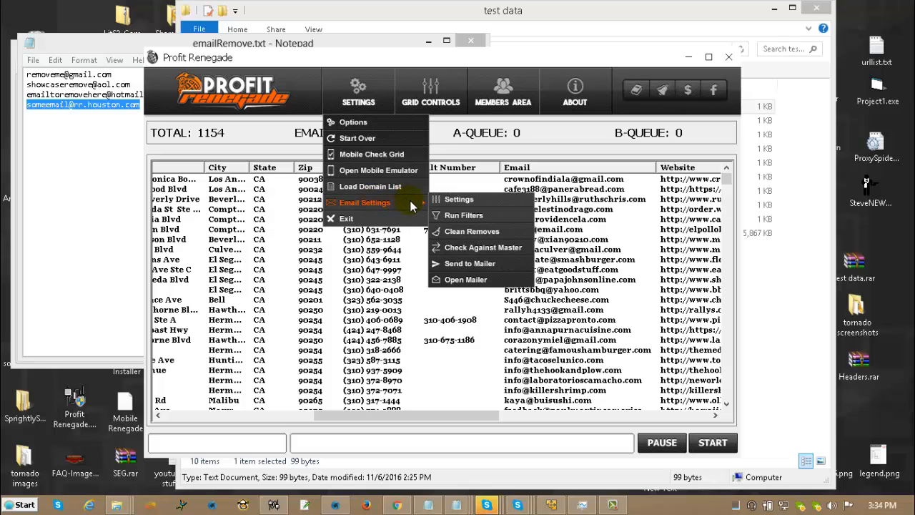
left_click(451, 204)
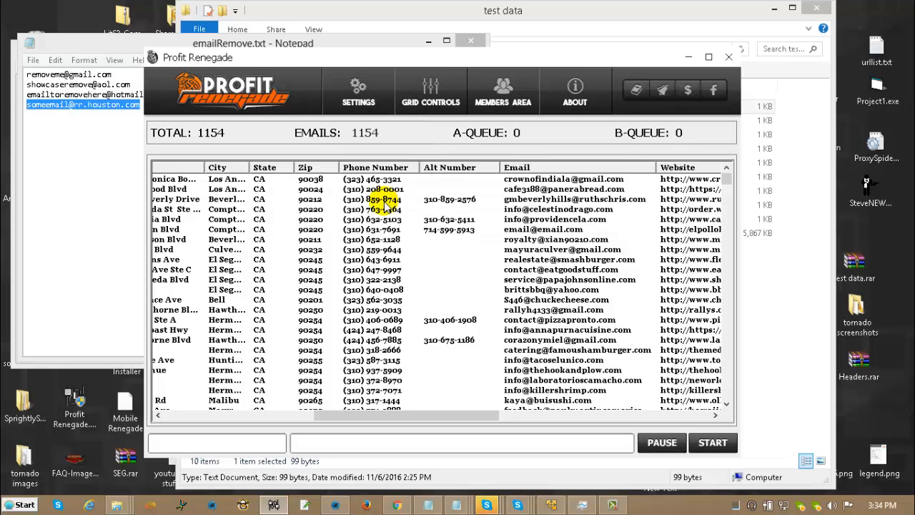
left_click(361, 101)
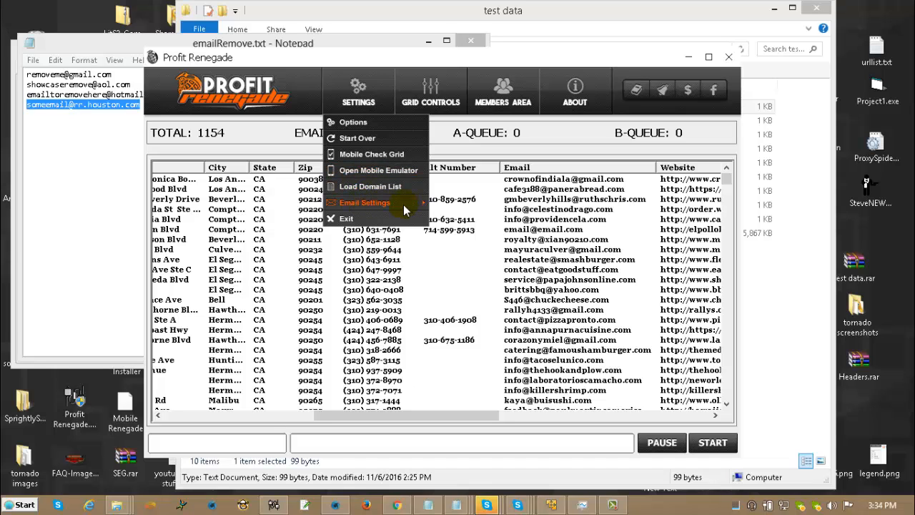
left_click(358, 92)
left_click(357, 91)
mouse_move(362, 200)
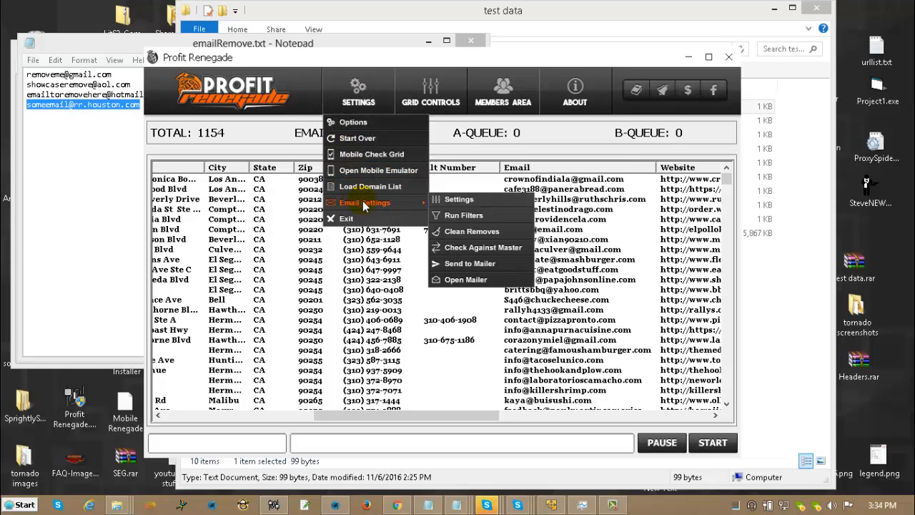
left_click(454, 203)
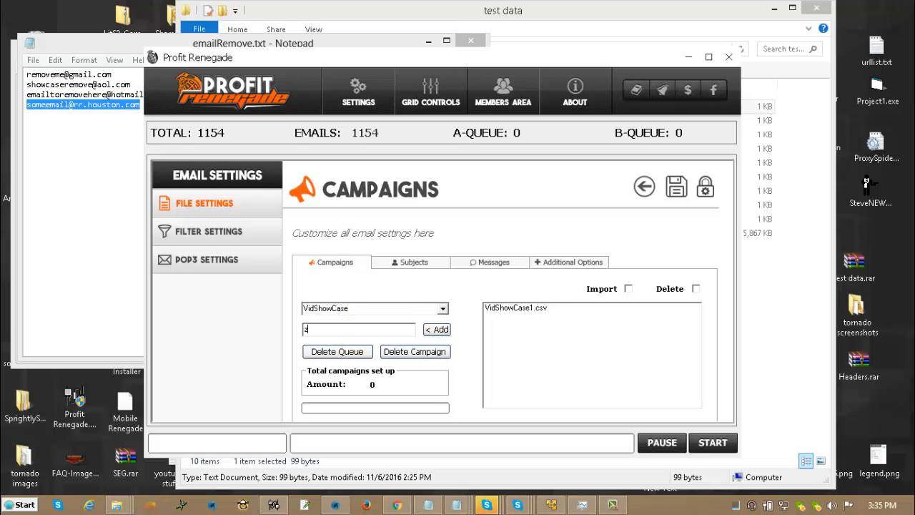
type("zzzzzzzzzz")
left_click(434, 331)
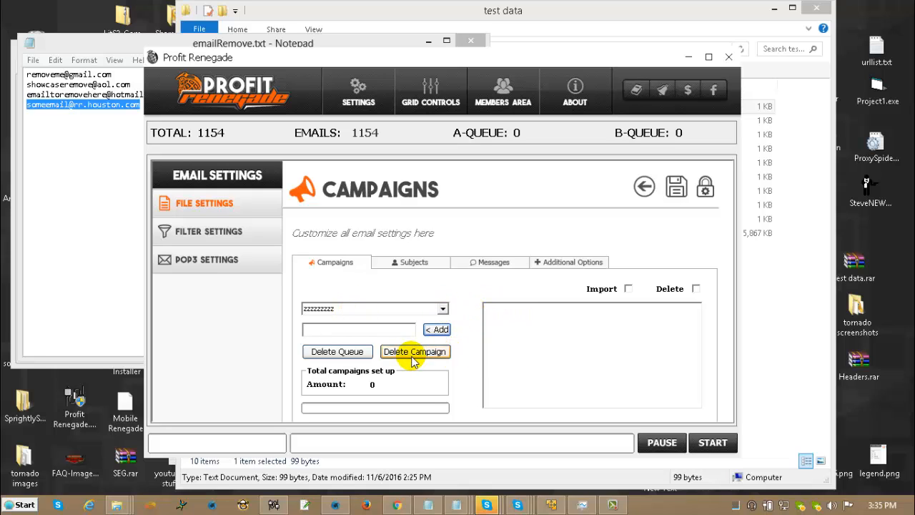
- Examine the Subjects 1 file path and highlight all entries of emailRemove.txt in Notepad to show the list layout
left_click(422, 264)
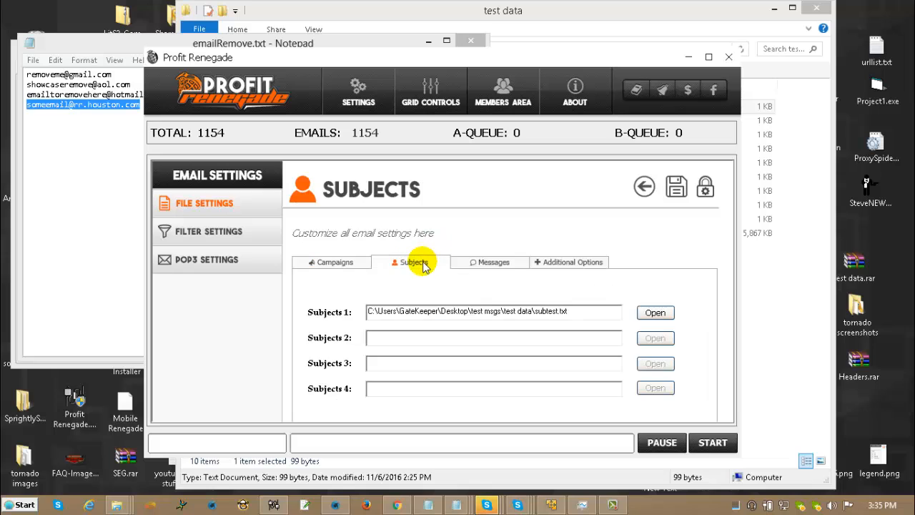
left_click_drag(580, 310, 292, 310)
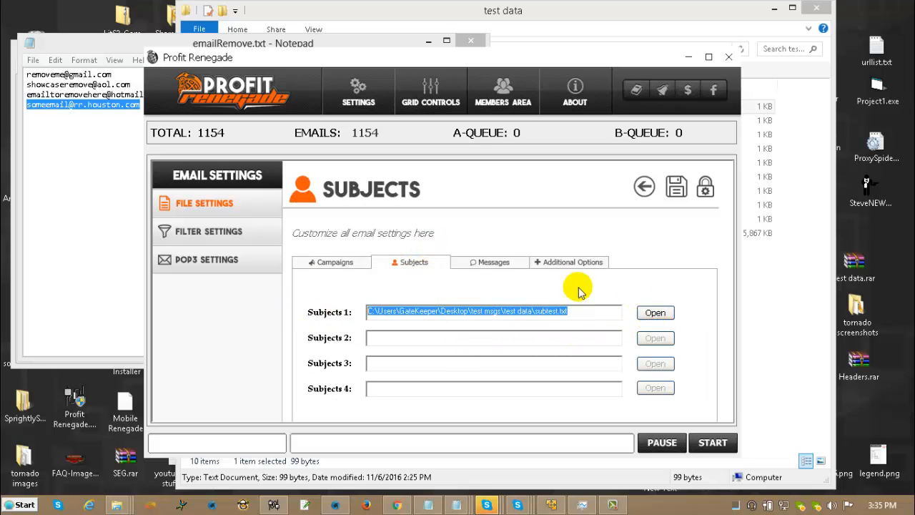
left_click(131, 223)
left_click_drag(184, 106, 9, 34)
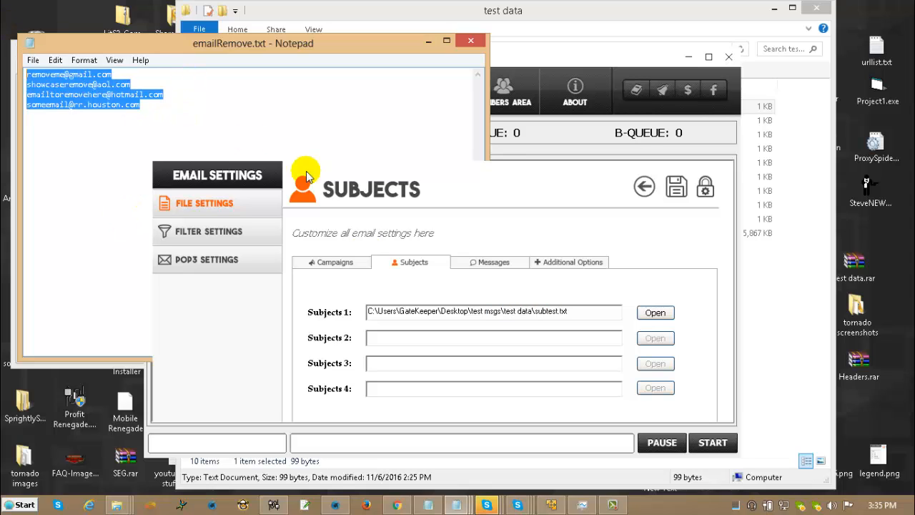
- Examine the email message file paths and the email Additional Options, and return to the Campaigns page
left_click(498, 263)
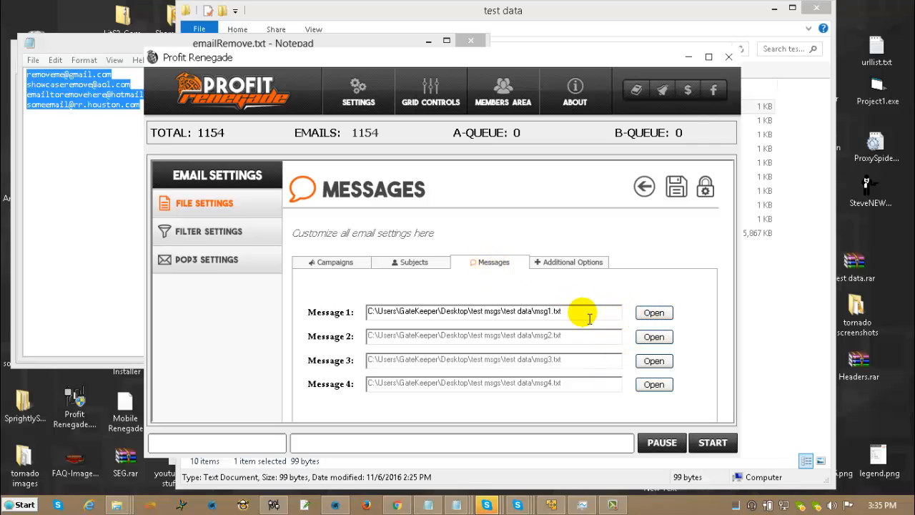
left_click(572, 264)
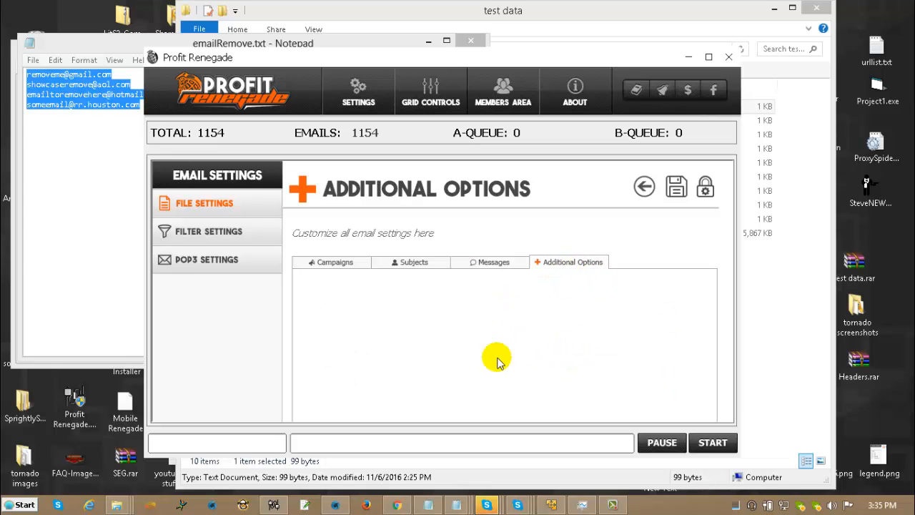
left_click(335, 263)
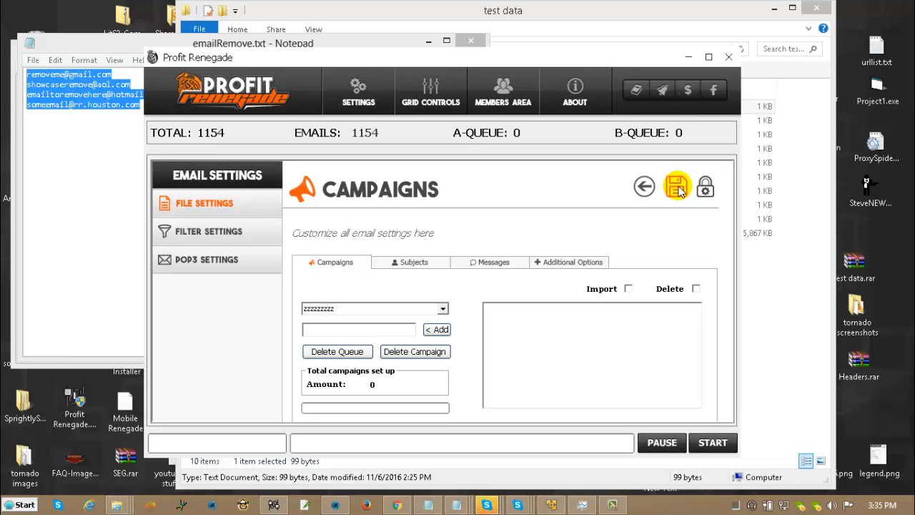
- Look over the Filter Settings and POP3 Settings, and revisit the Subjects, Messages and Campaigns pages of the File Settings
left_click(212, 231)
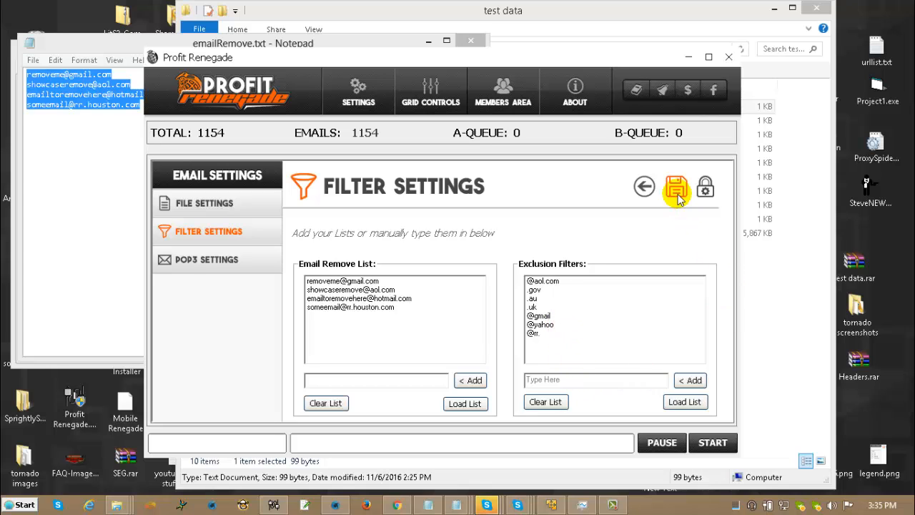
left_click(201, 268)
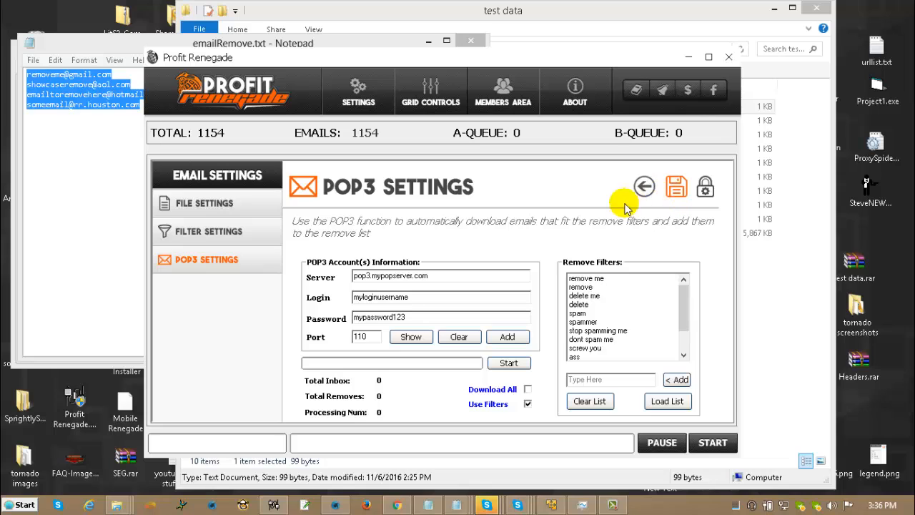
left_click(236, 204)
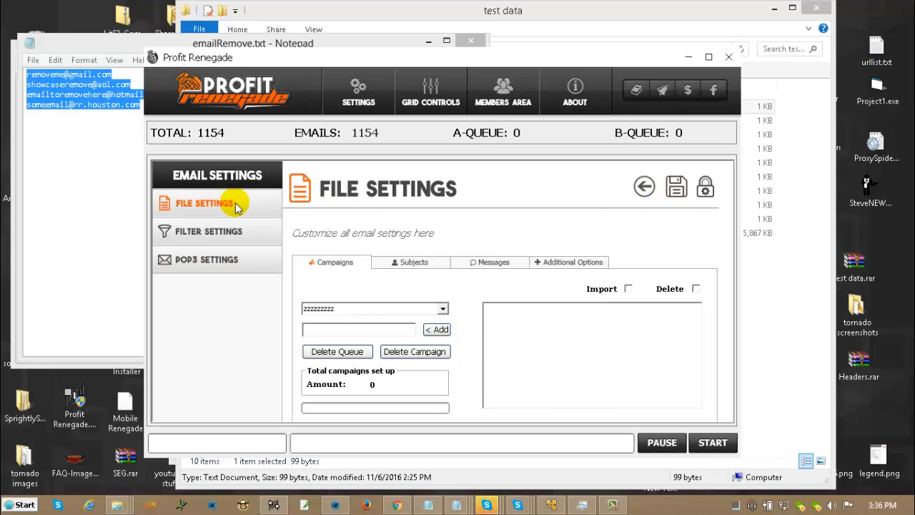
left_click(428, 261)
left_click(486, 263)
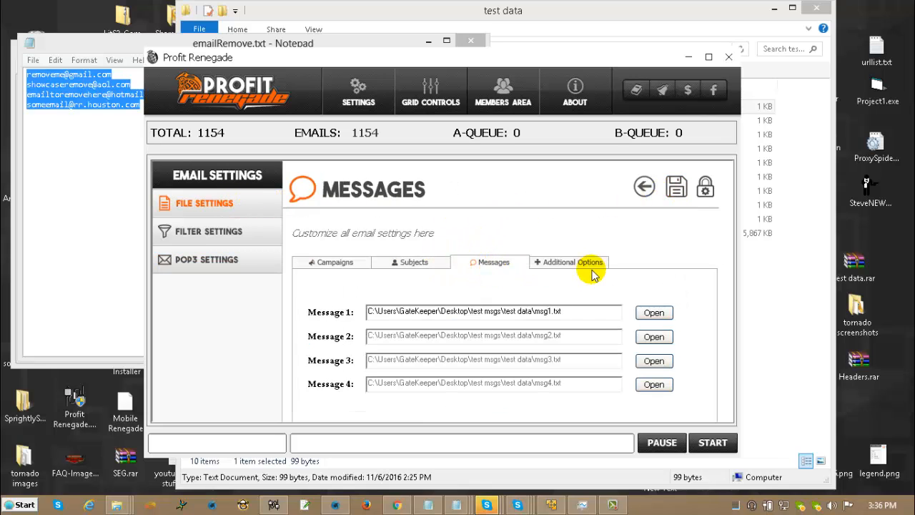
left_click(322, 262)
- Enter zzz as a new entry for the Email Remove List in the Filter Settings
left_click(228, 232)
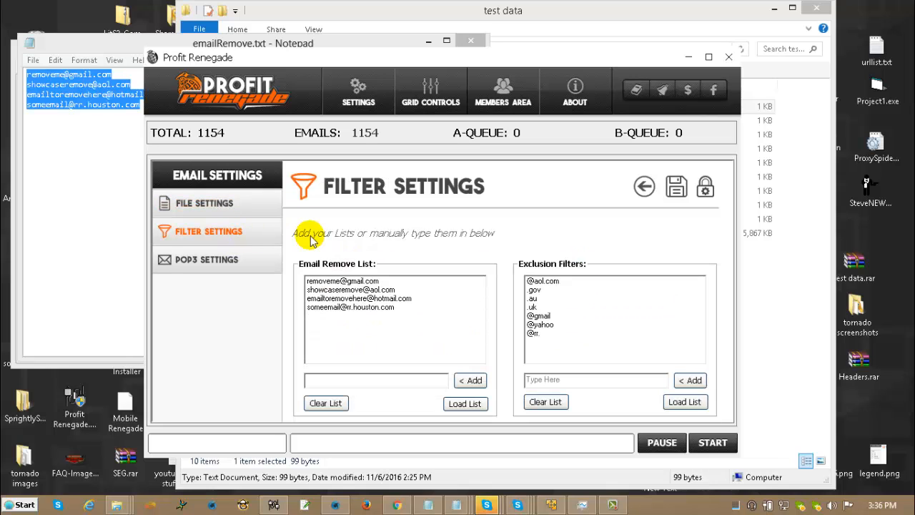
left_click(381, 379)
type("zzz")
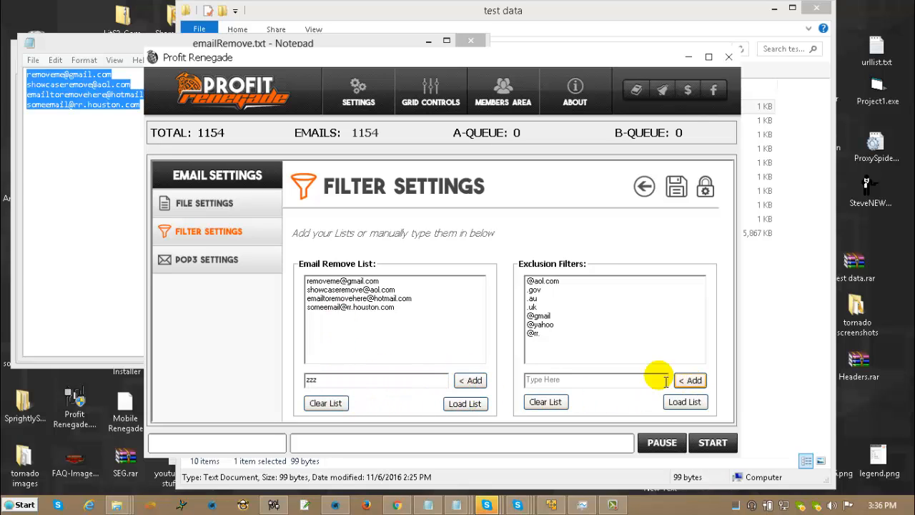
- Add the prefilled POP3 account with port 110 to the POP3 Settings and check the stored account list
left_click(193, 259)
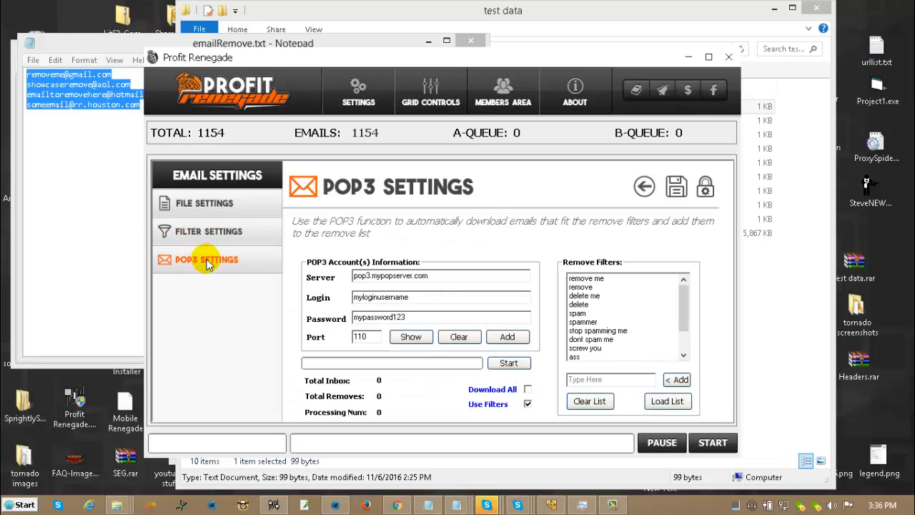
left_click_drag(451, 276, 336, 279)
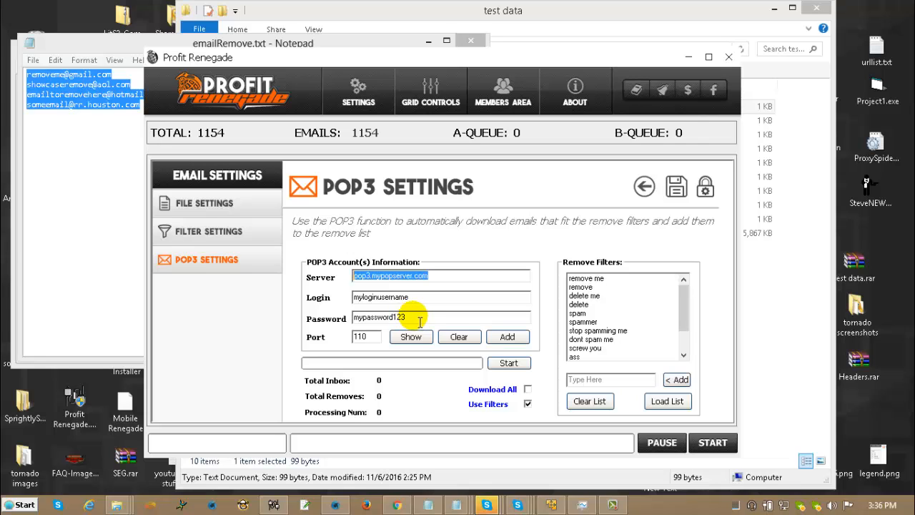
double_click(366, 338)
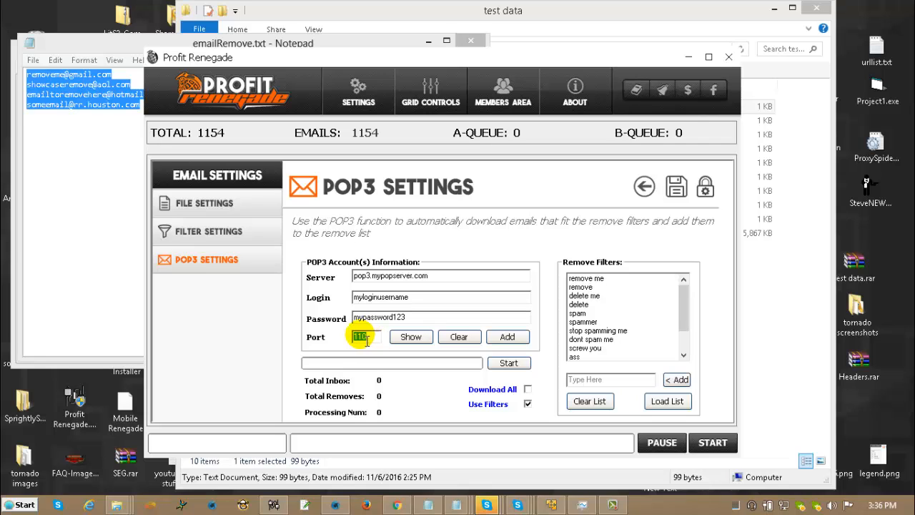
left_click(507, 338)
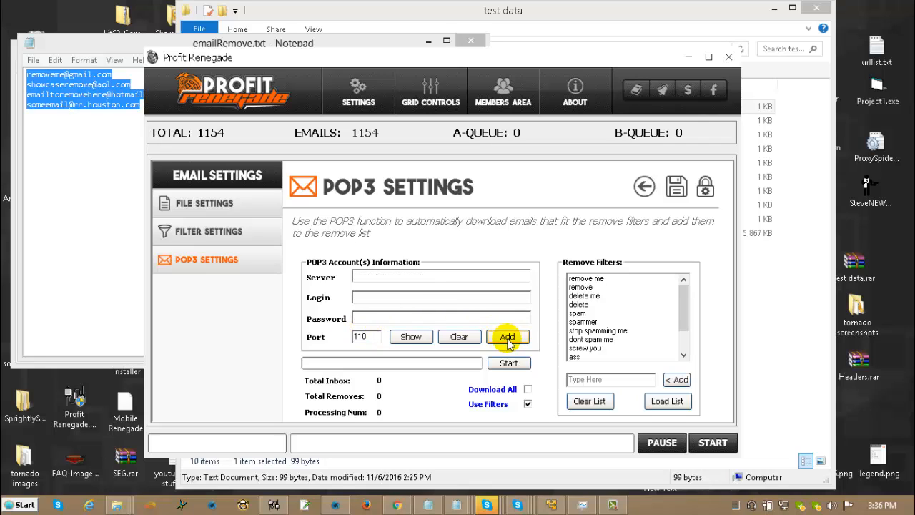
left_click(409, 337)
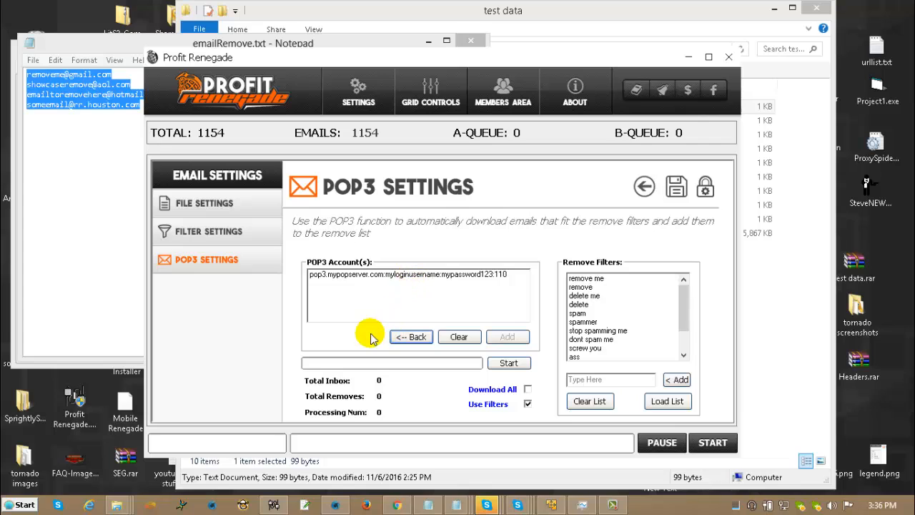
left_click(410, 337)
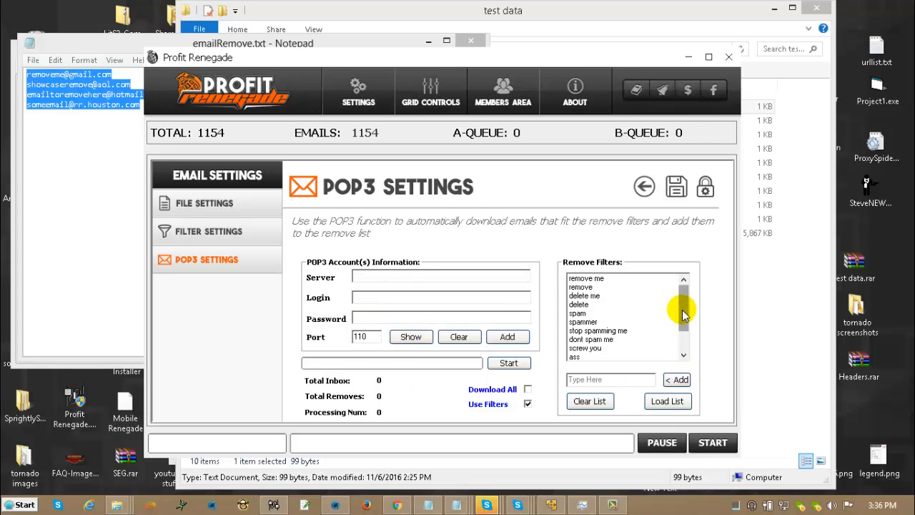
- Look through the POP3 Remove Filters and add zzzz to the list
scroll(683, 314, "down", 2)
scroll(683, 300, "up", 2)
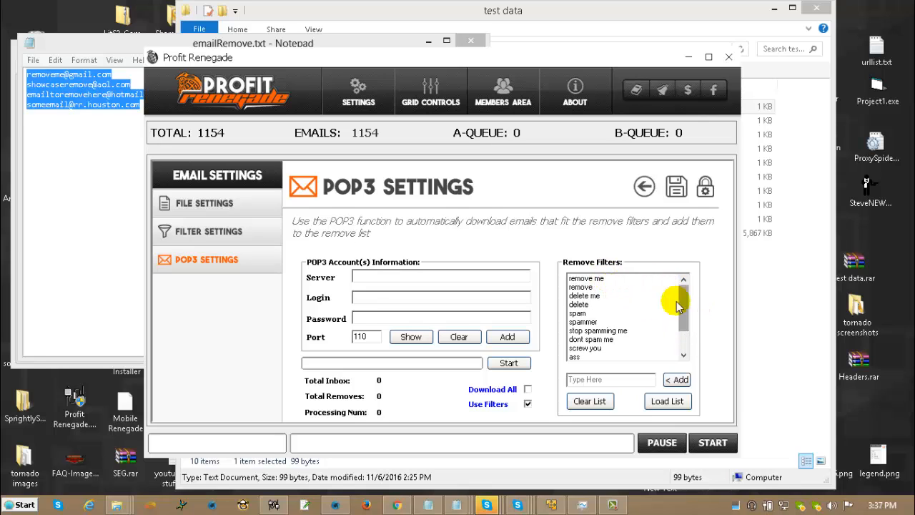
left_click_drag(684, 310, 684, 281)
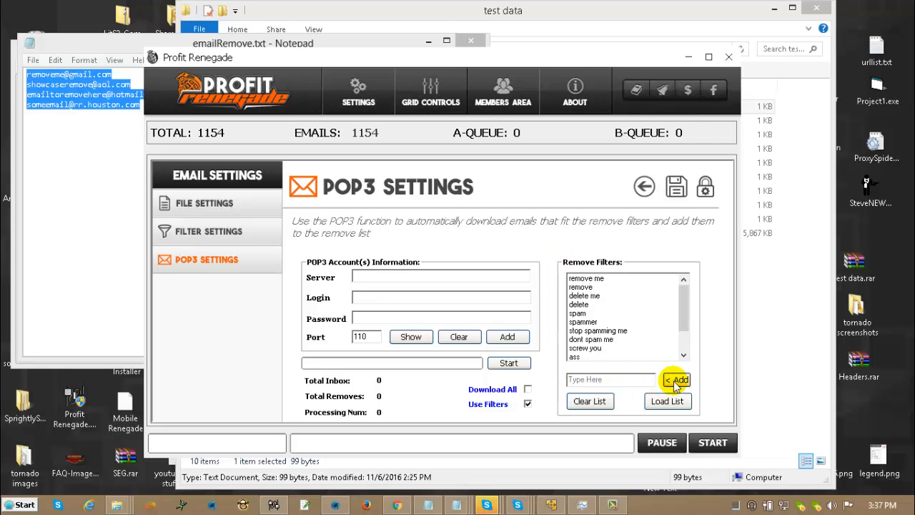
left_click(623, 379)
type("asd")
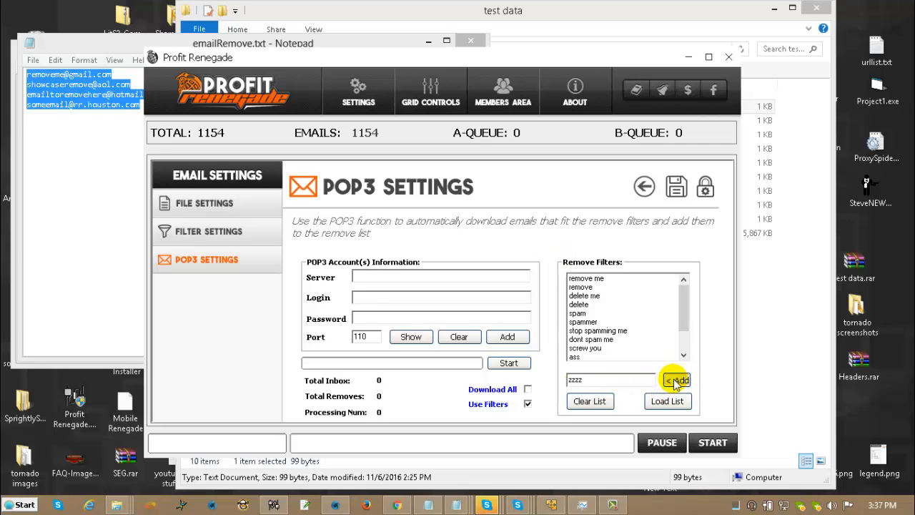
left_click(676, 379)
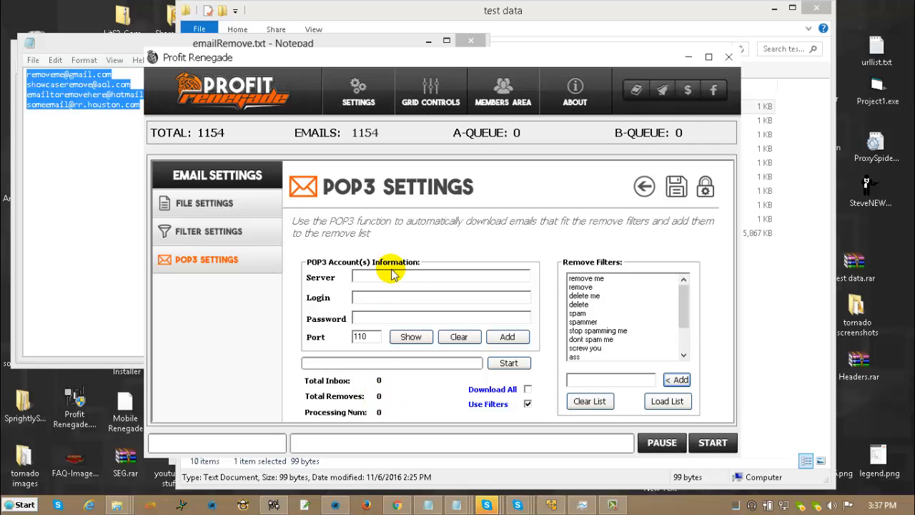
- Load the stored POP3 account back into the account information fields and highlight its login
left_click(406, 336)
double_click(412, 276)
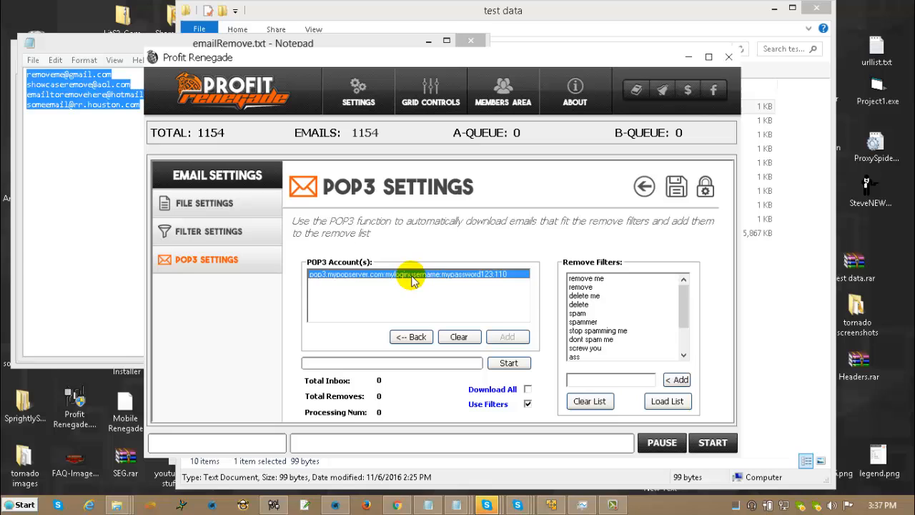
left_click(417, 339)
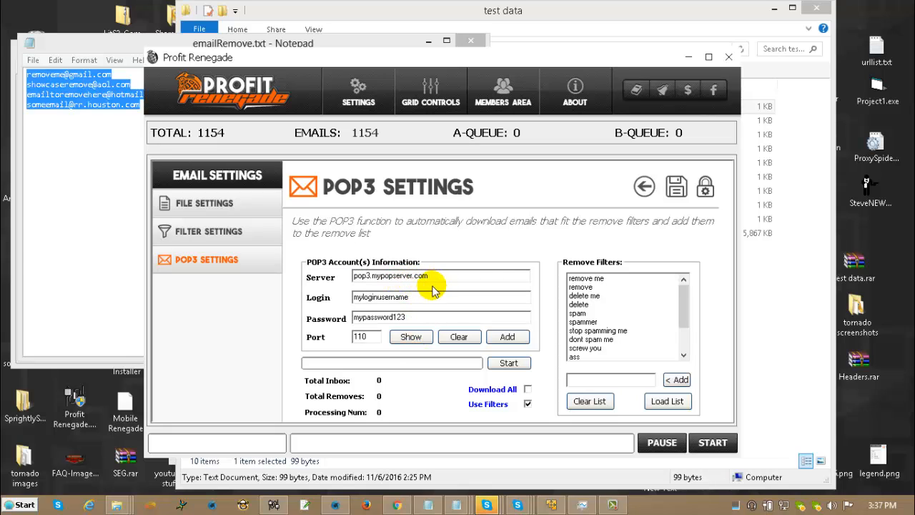
left_click_drag(437, 302, 353, 298)
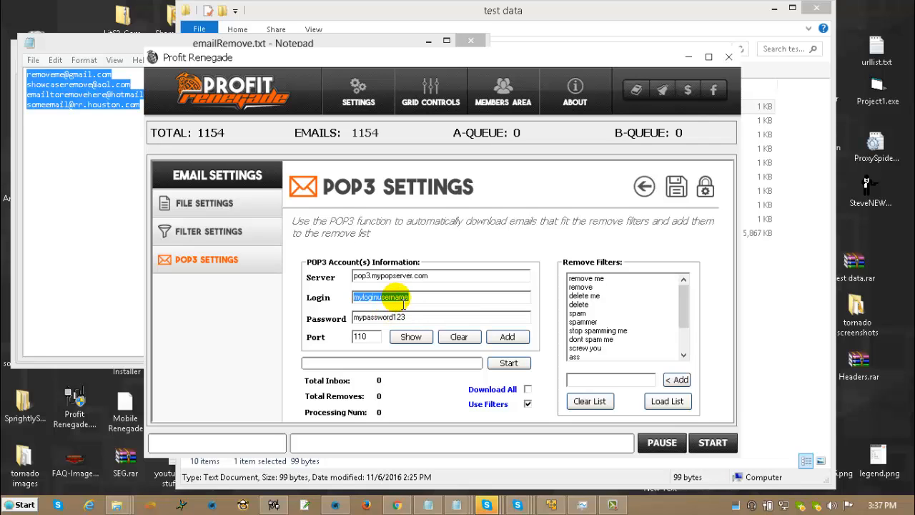
- Add the loaded POP3 account to the account list again, check its entry, and bring it back into the account fields
left_click(507, 339)
left_click(406, 337)
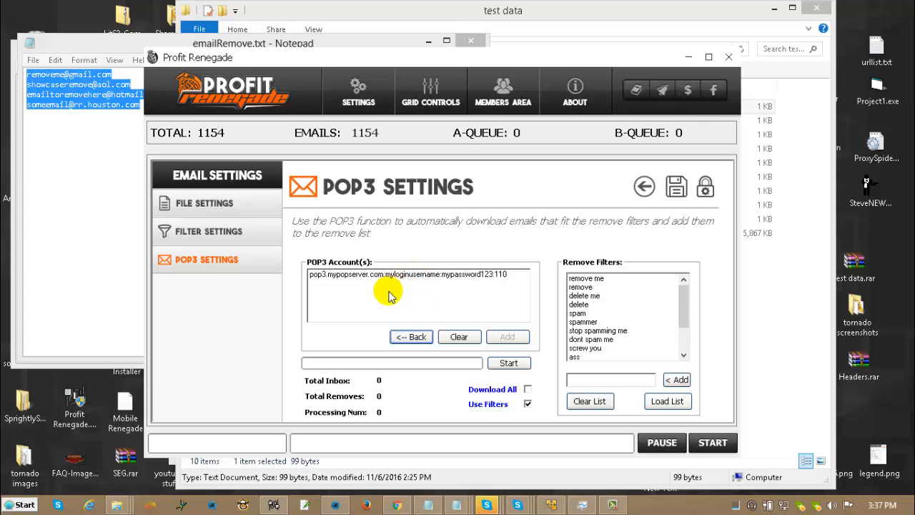
left_click(409, 337)
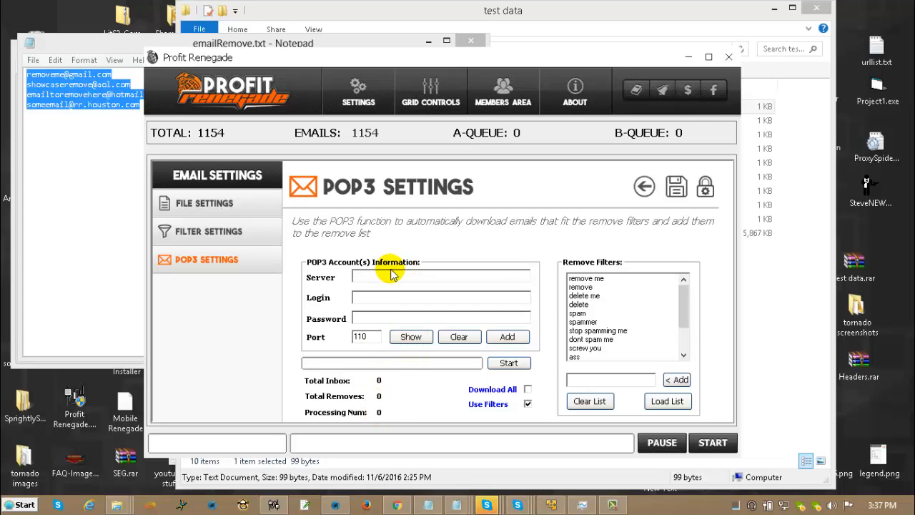
left_click(412, 336)
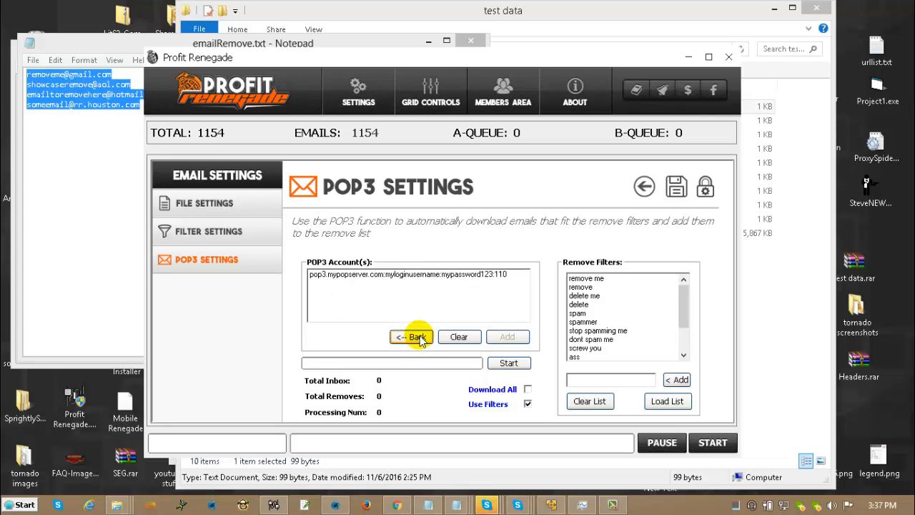
left_click(458, 337)
left_click(410, 337)
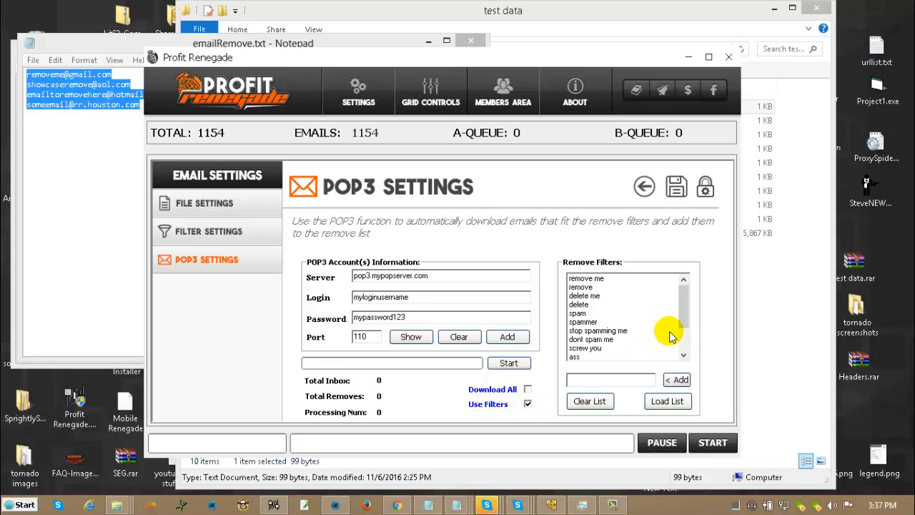
- Switch off Use Filters and enable Download All in the POP3 Settings, and return to the main grid
left_click(528, 403)
left_click(528, 390)
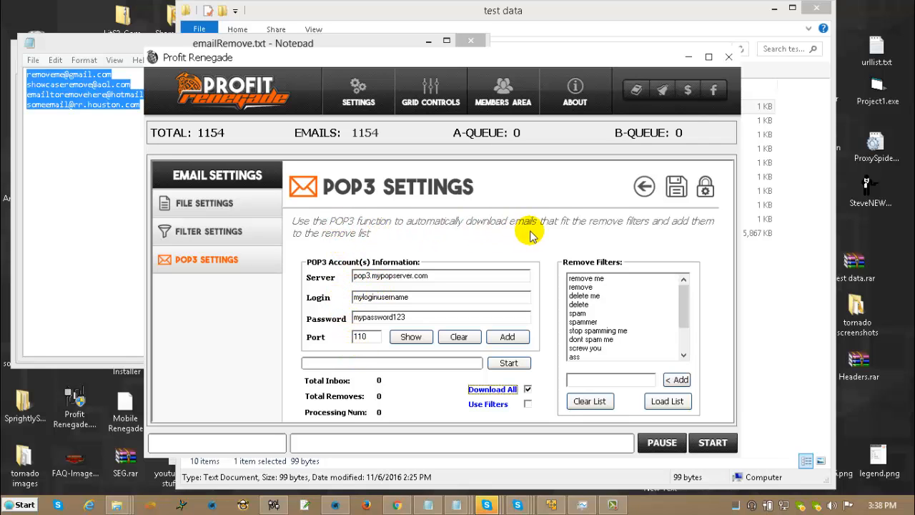
left_click(245, 232)
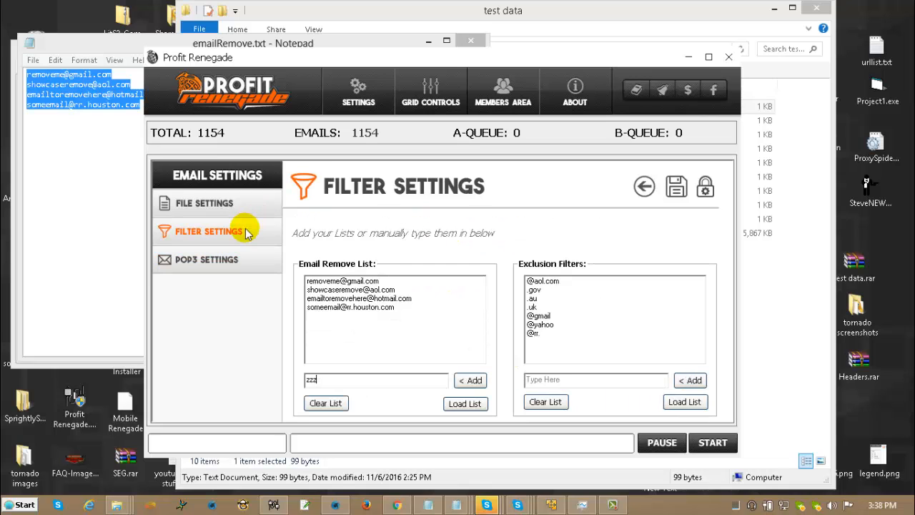
left_click(227, 206)
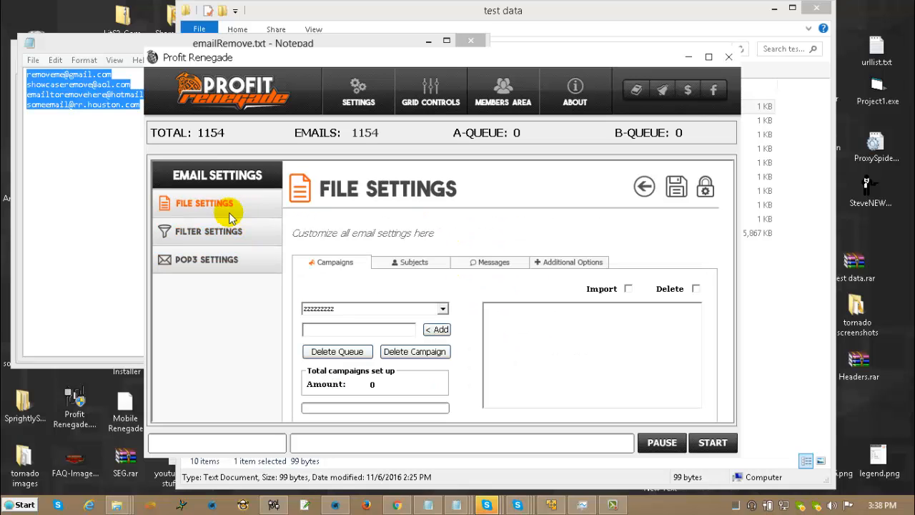
left_click(644, 195)
- Minimize the emailRemove.txt window and look over the Email Settings commands for the grid
key("alt+Tab")
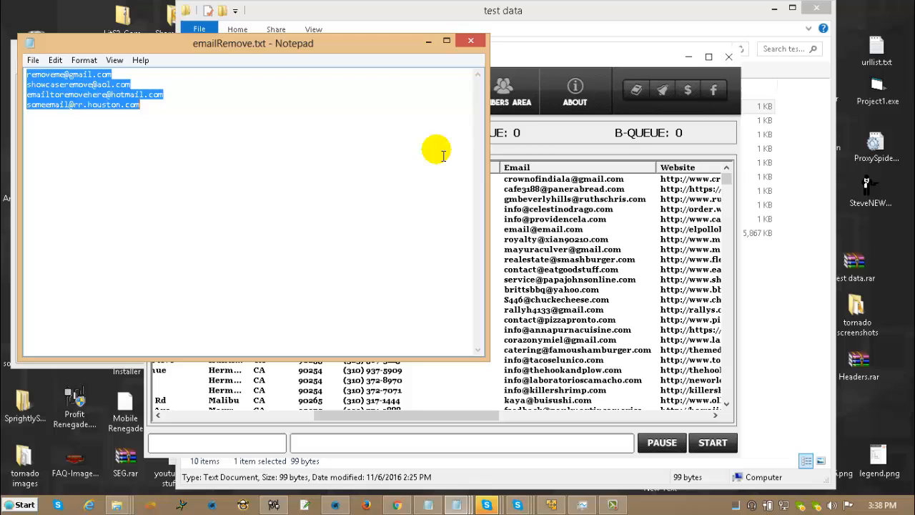
left_click(429, 40)
left_click(358, 92)
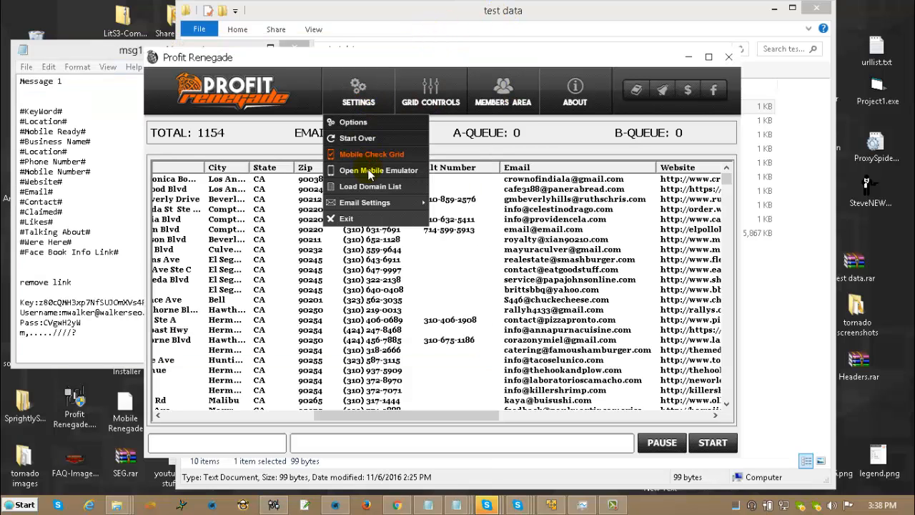
mouse_move(366, 201)
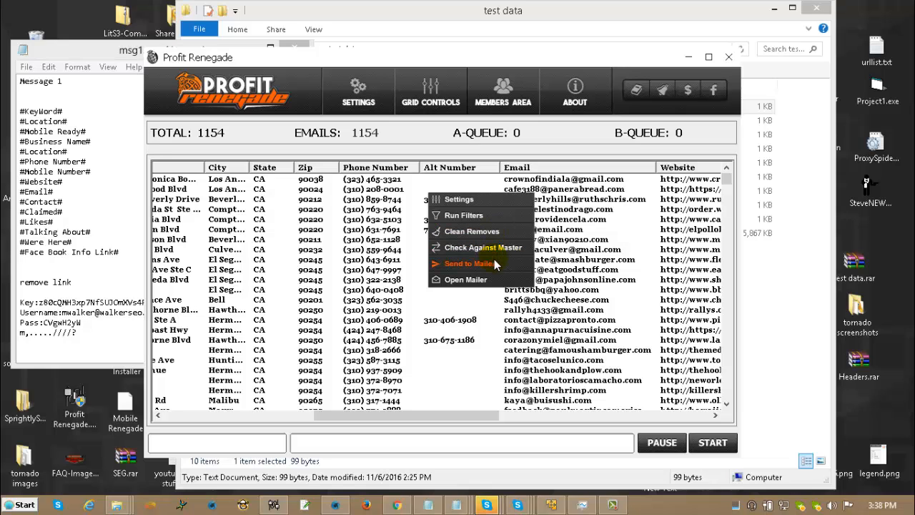
left_click(347, 112)
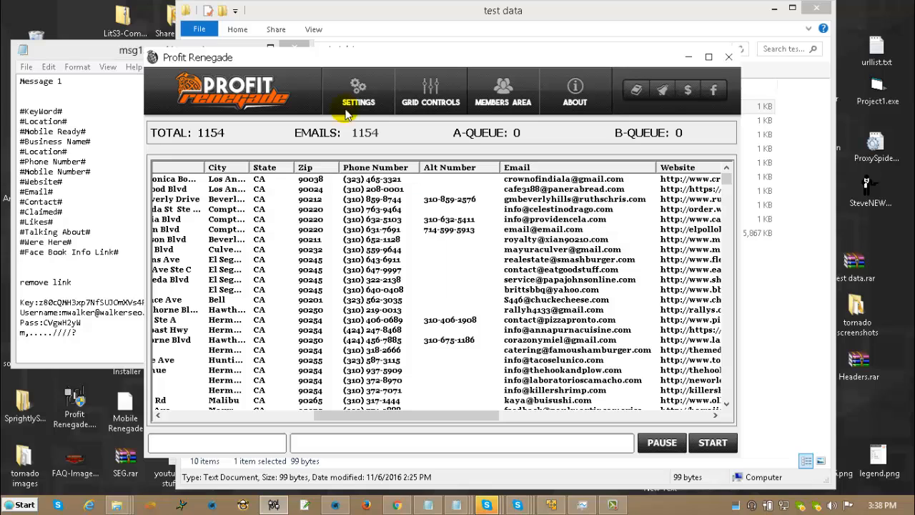
- Open the Email Settings and view the Email Remove List and Exclusion Filters in the Filter Settings
left_click(353, 103)
left_click(351, 126)
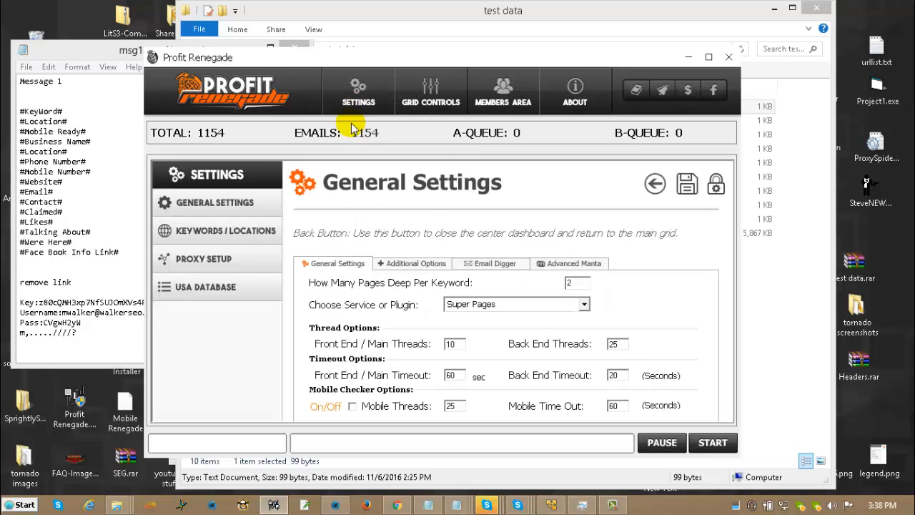
left_click(357, 89)
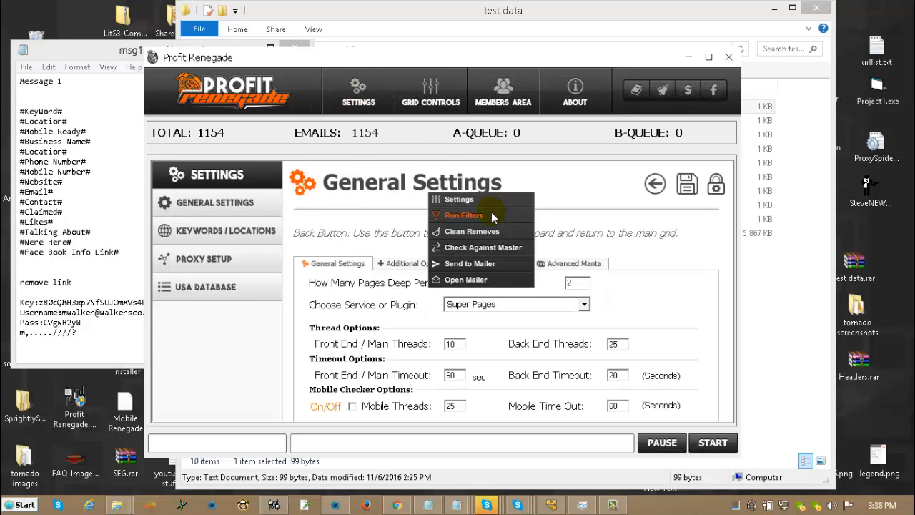
left_click(484, 205)
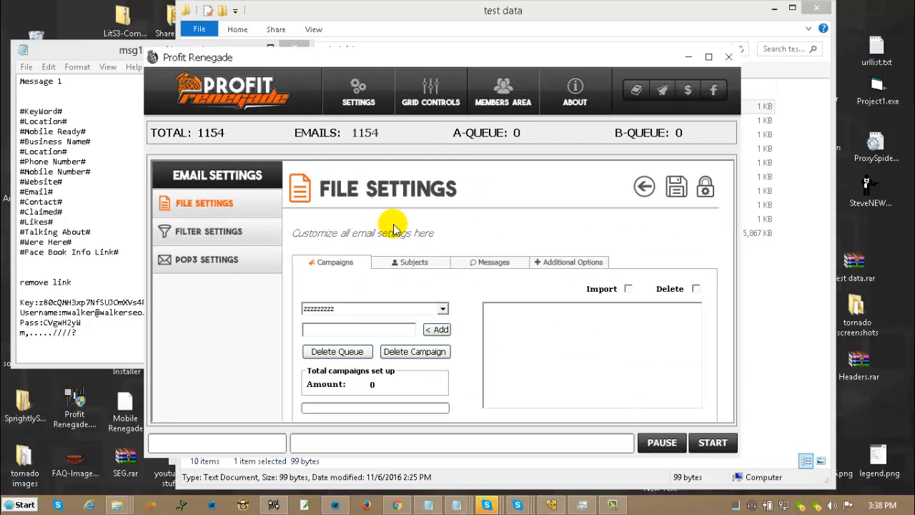
left_click(247, 233)
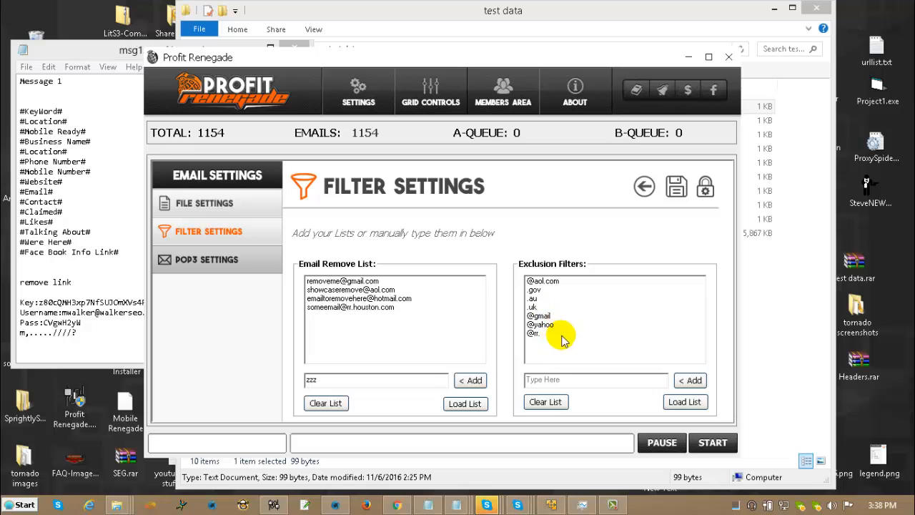
- Look over the Email Settings commands up to Send to Mailer, and revisit the POP3 Settings and Filter Settings
left_click(361, 97)
mouse_move(376, 202)
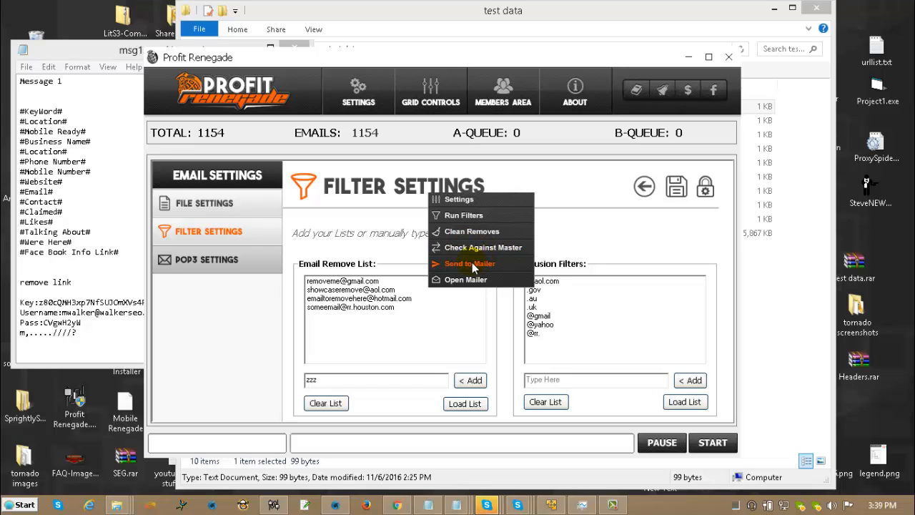
left_click(208, 258)
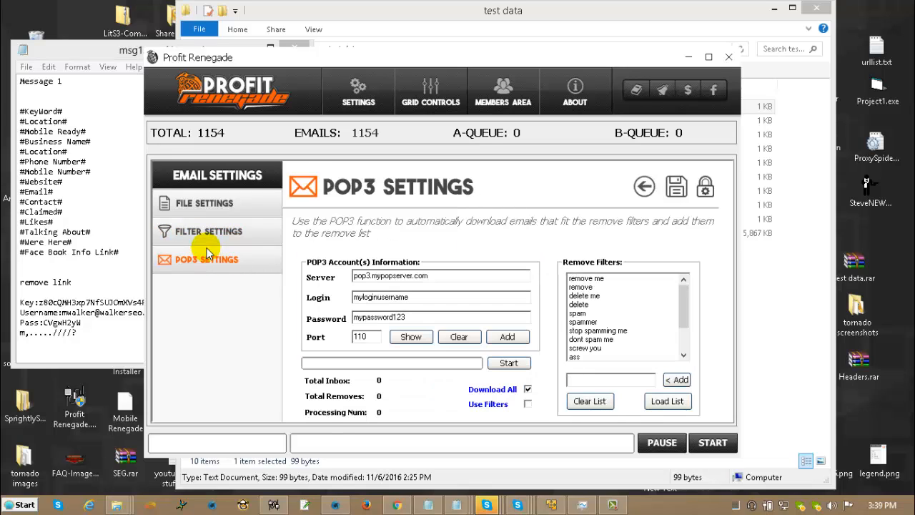
left_click(206, 233)
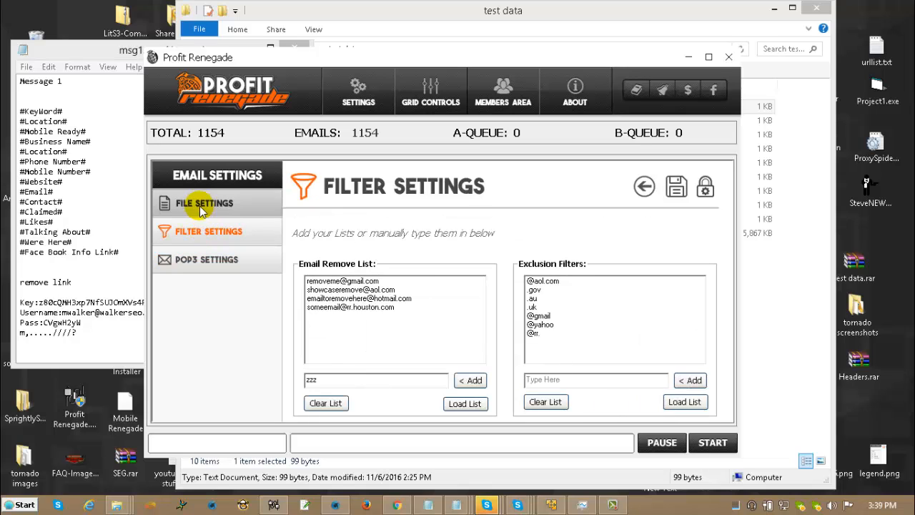
- Select the VidShowCase campaign on the Campaigns page of the File Settings
left_click(200, 206)
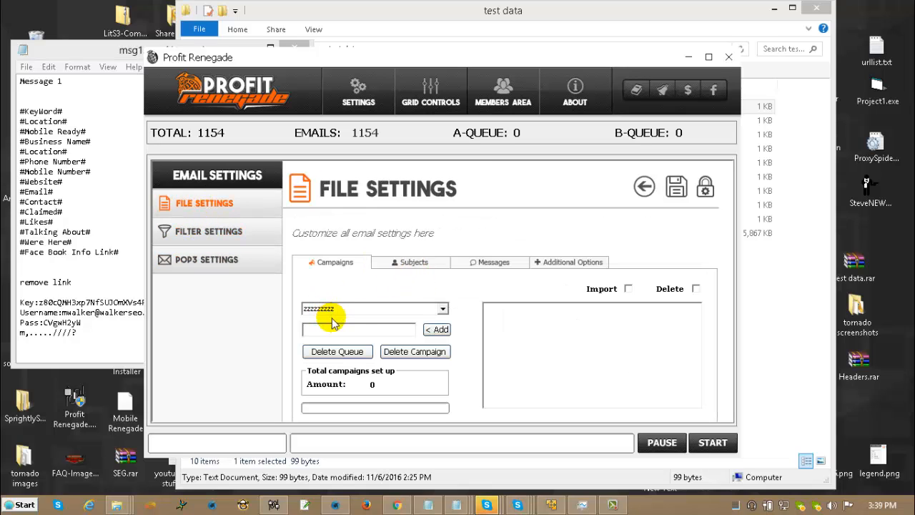
left_click(442, 308)
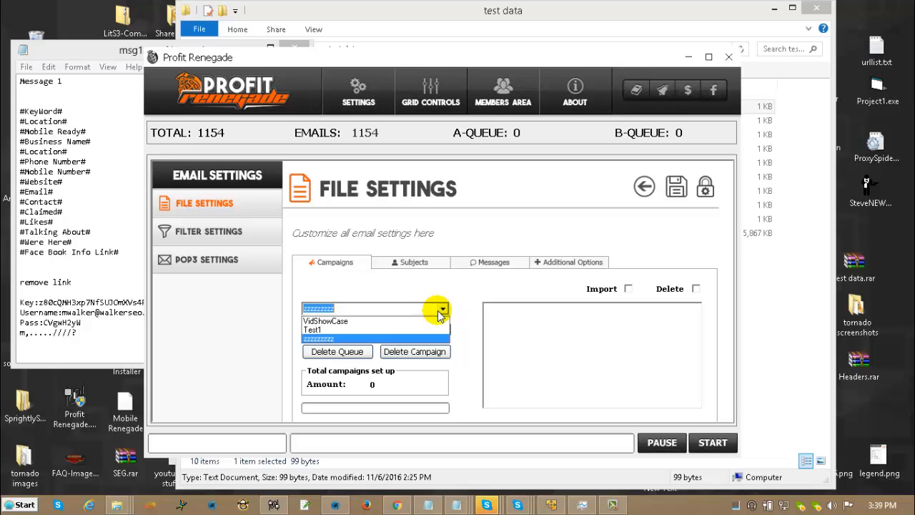
left_click(377, 321)
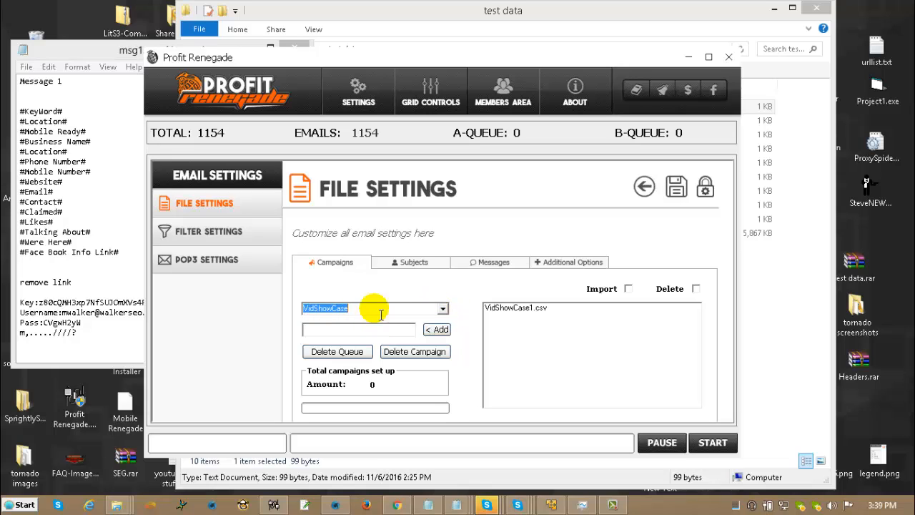
- Review the Send to Mailer and Open Mailer commands of the Email Settings, and return to the main grid
left_click(370, 107)
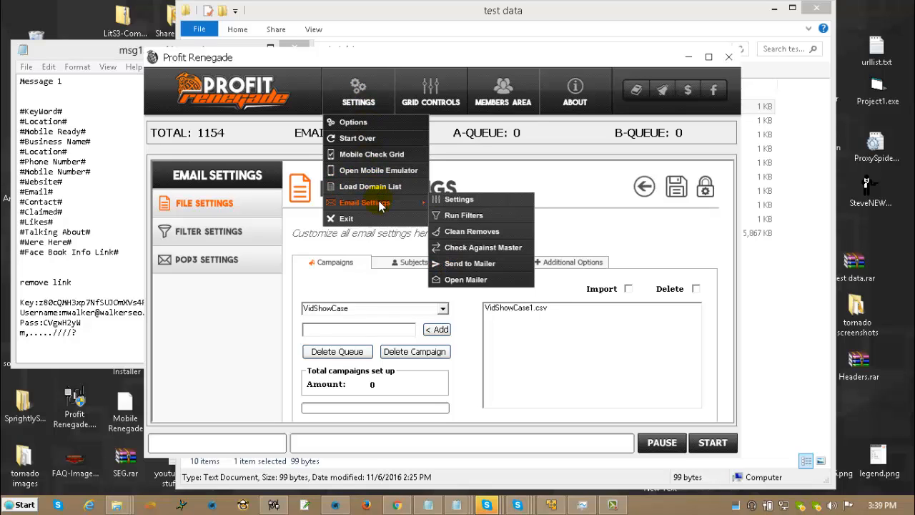
left_click(465, 265)
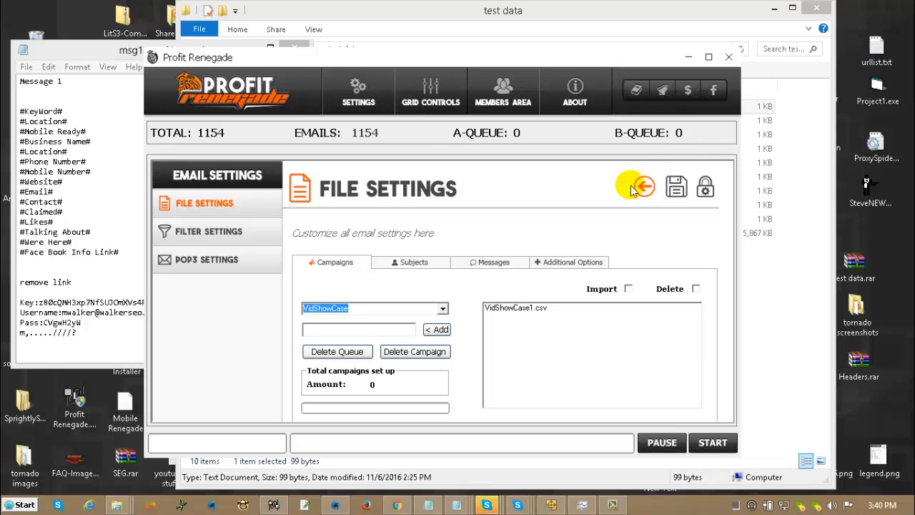
left_click(358, 92)
mouse_move(361, 202)
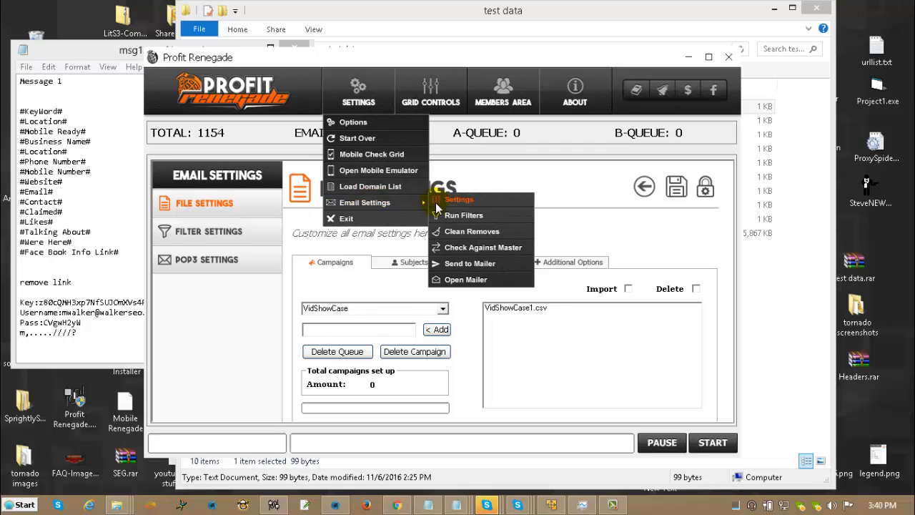
left_click(489, 286)
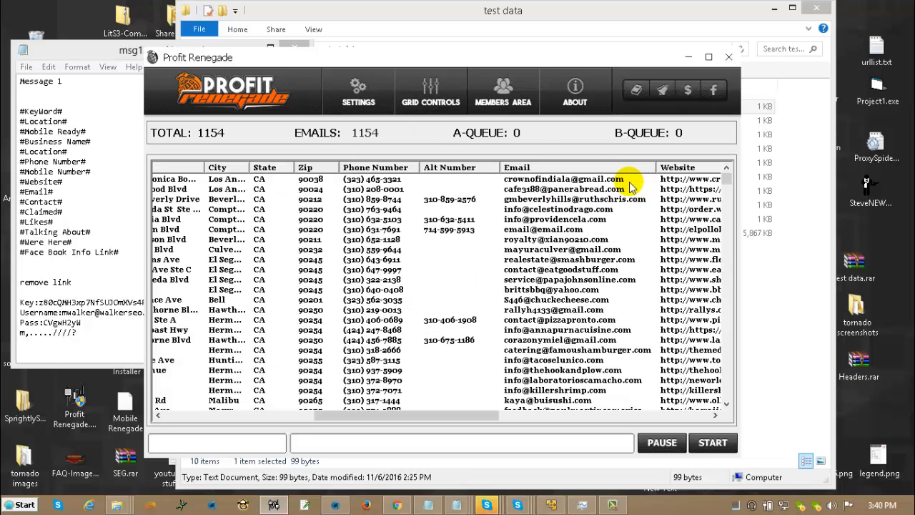
- Look through the grid's columns, from keyword, location and business name to email and website
left_click_drag(446, 414, 261, 423)
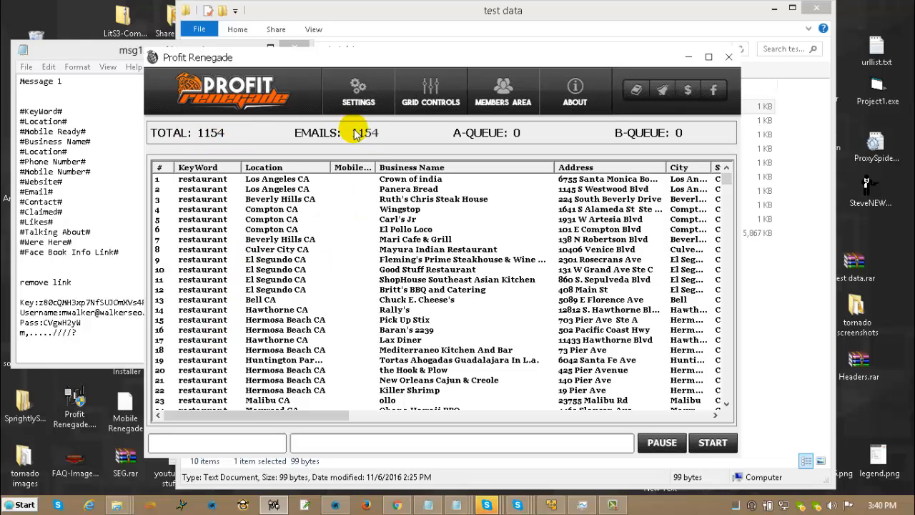
left_click_drag(344, 415, 511, 414)
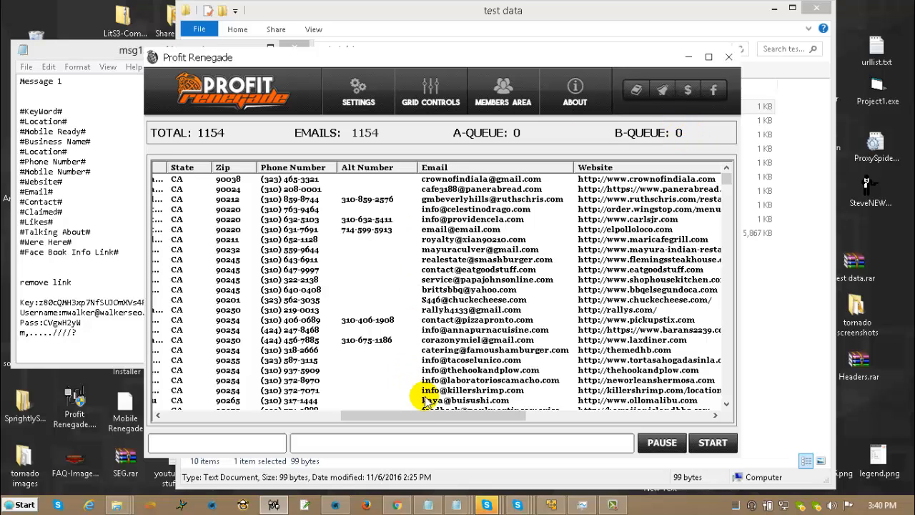
left_click_drag(443, 416, 265, 415)
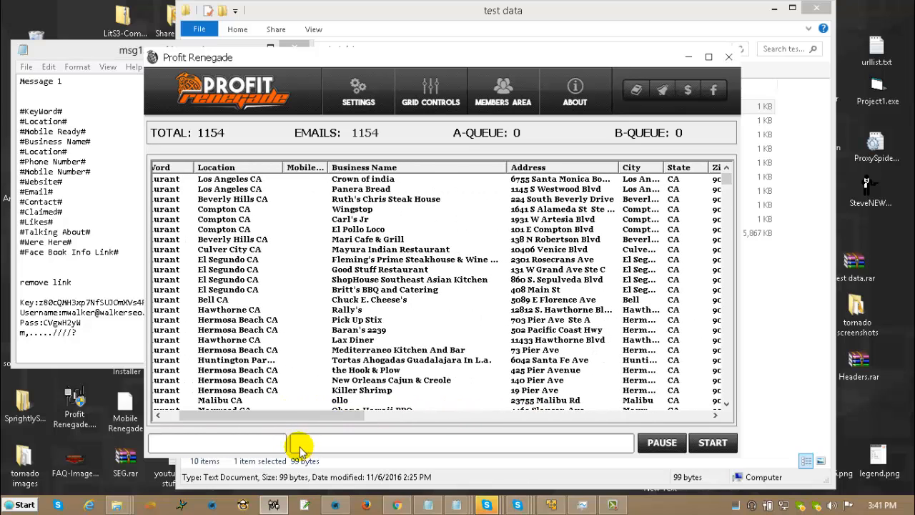